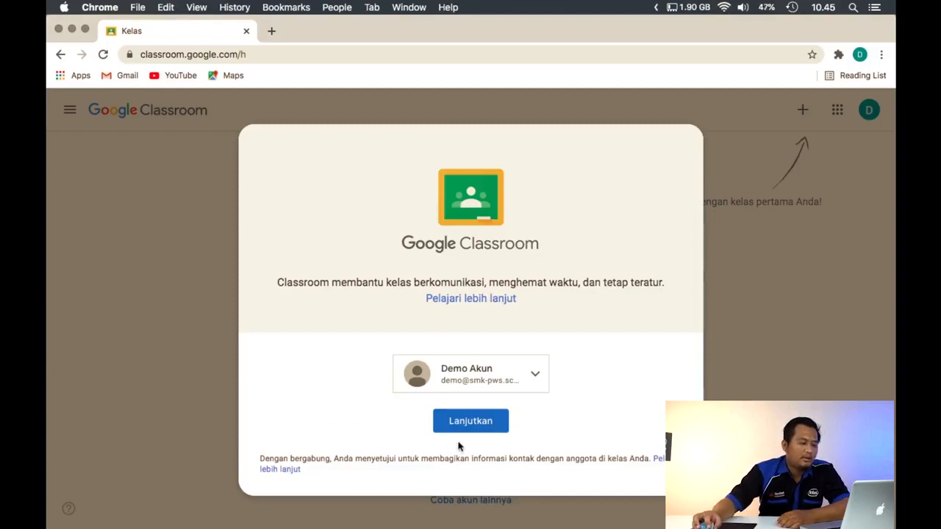
Continue into Classroom with the preselected account and start creating a new class
click(470, 424)
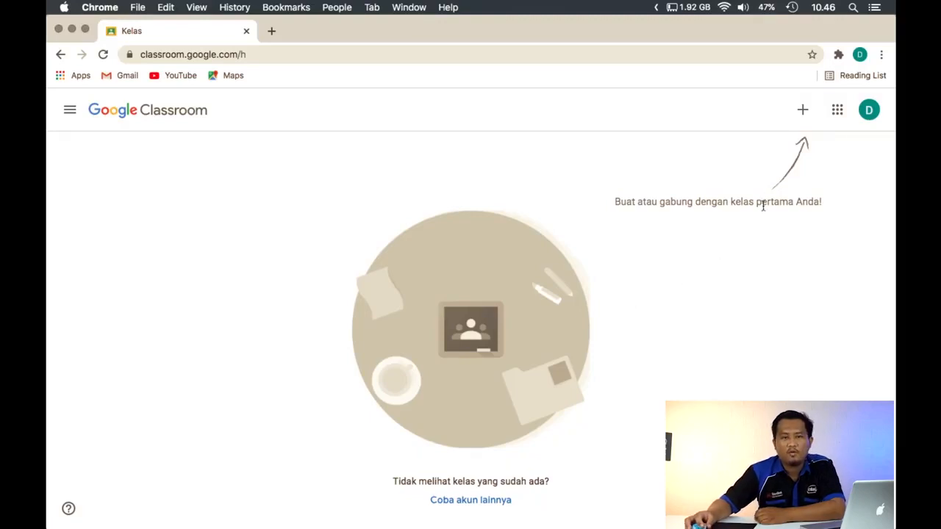
click(801, 110)
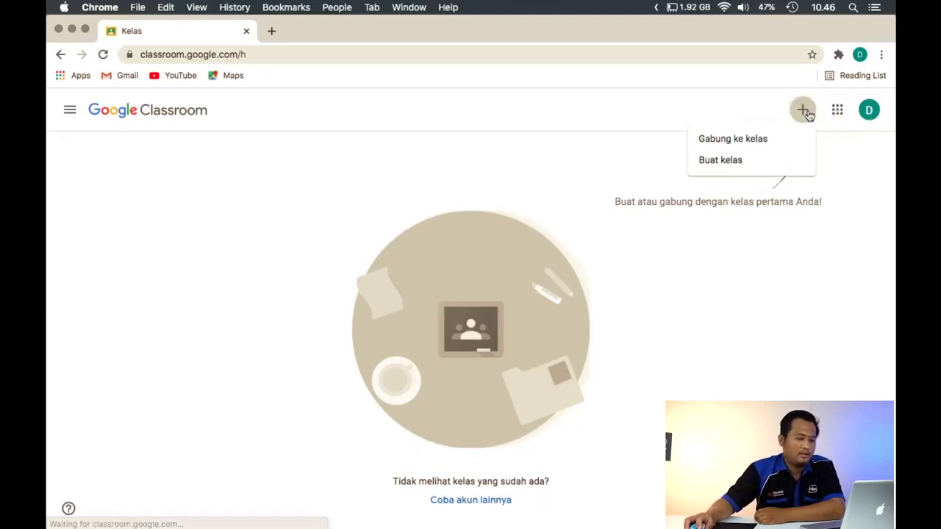
click(749, 165)
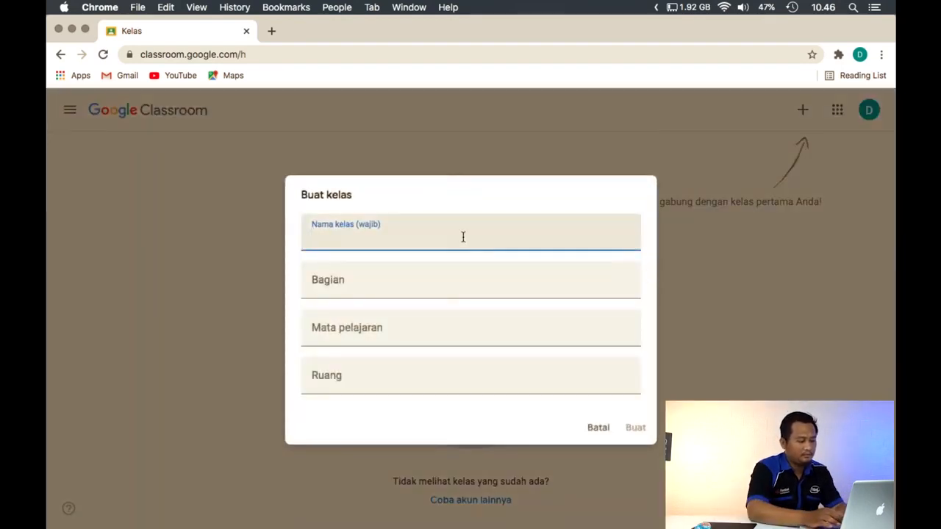
Enter "XI NAUTIKA - SENI BUDAYA" as the name of the new class
text(X)
key(BackSpace)
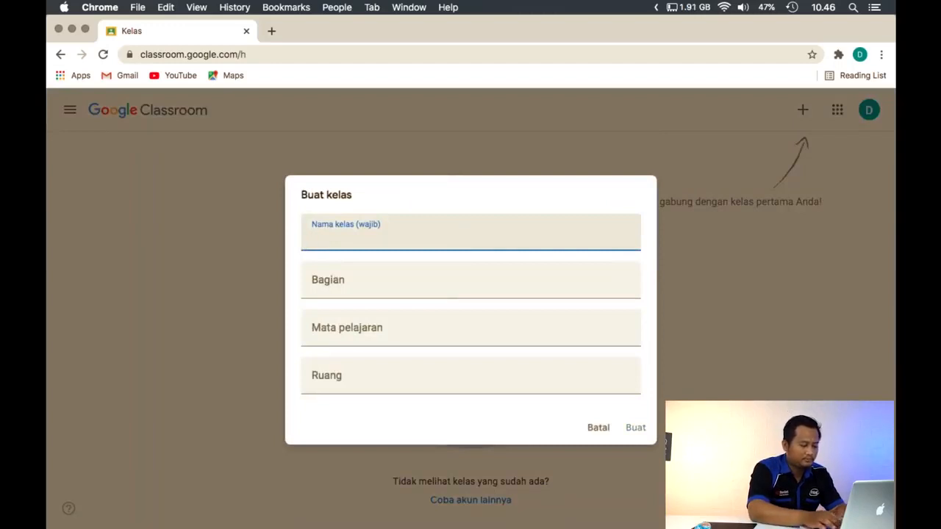
text(XI)
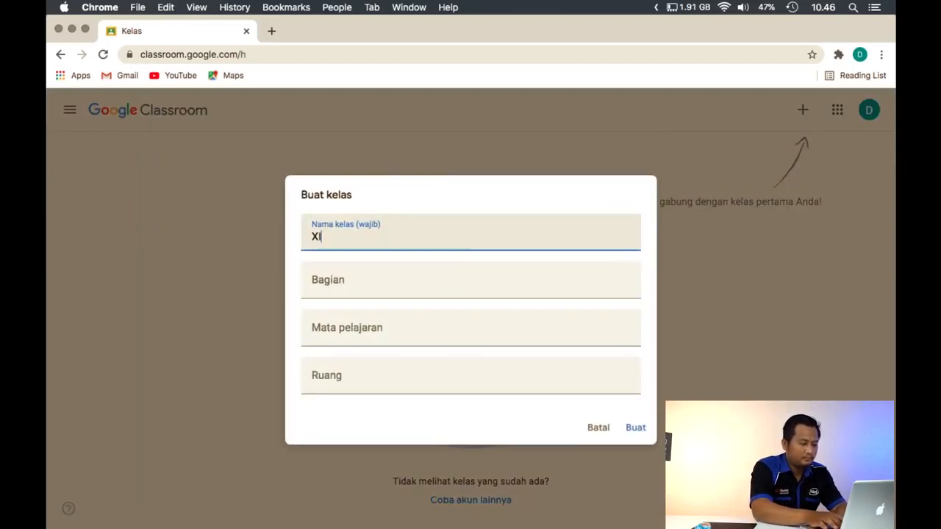
text( - N)
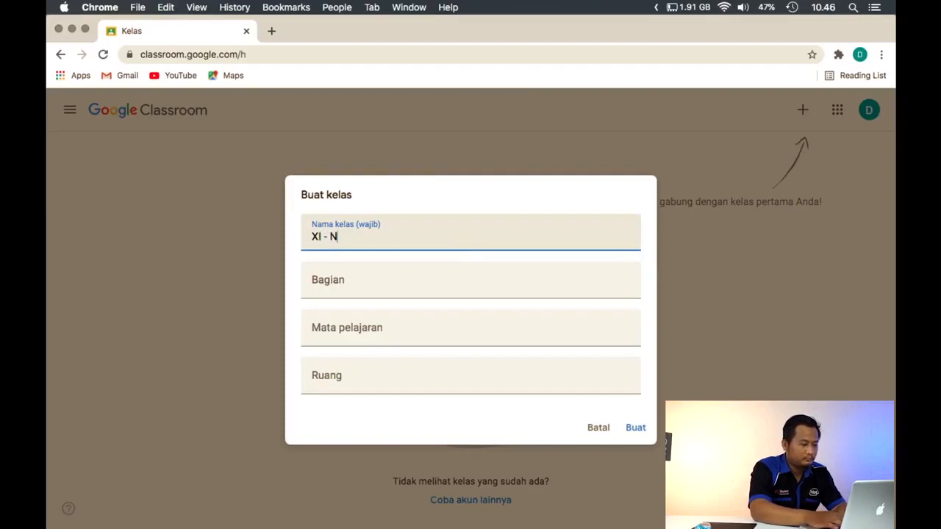
text(AUTIKA)
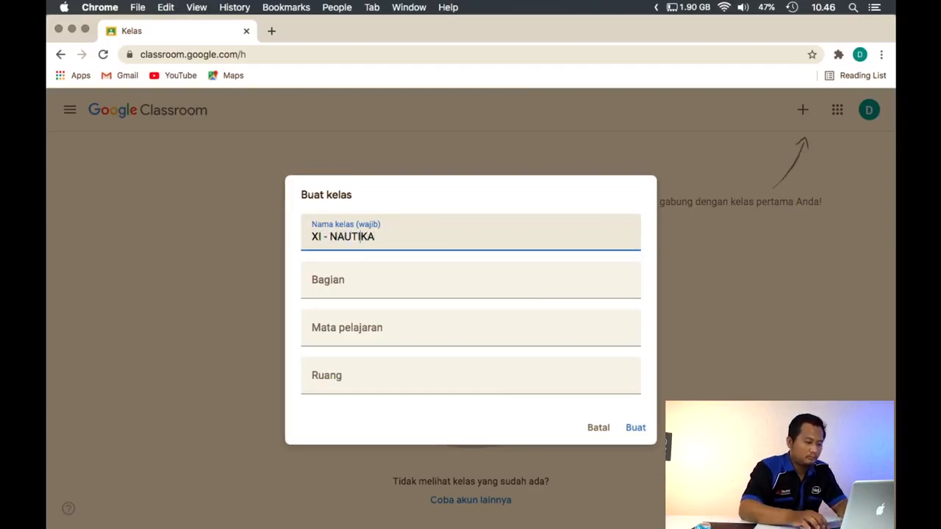
key(BackSpace)
key(BackSpace)
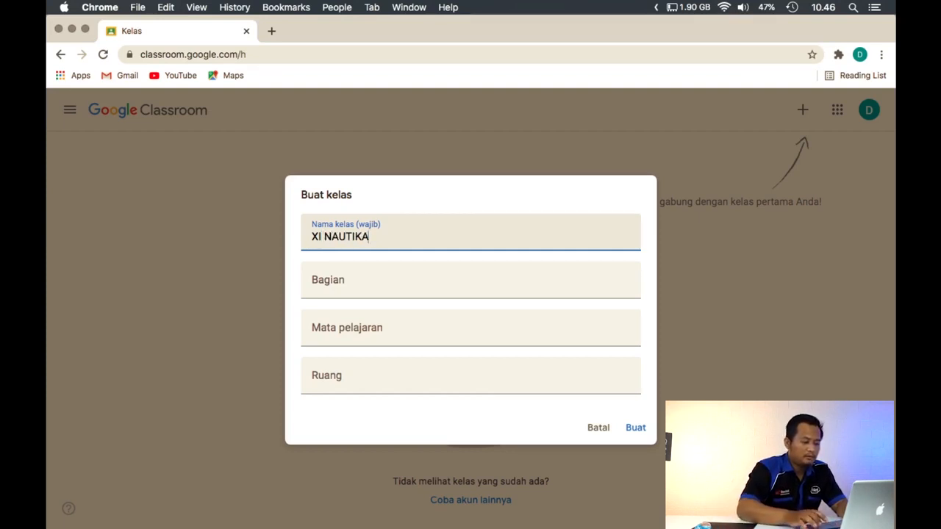
text(- MA)
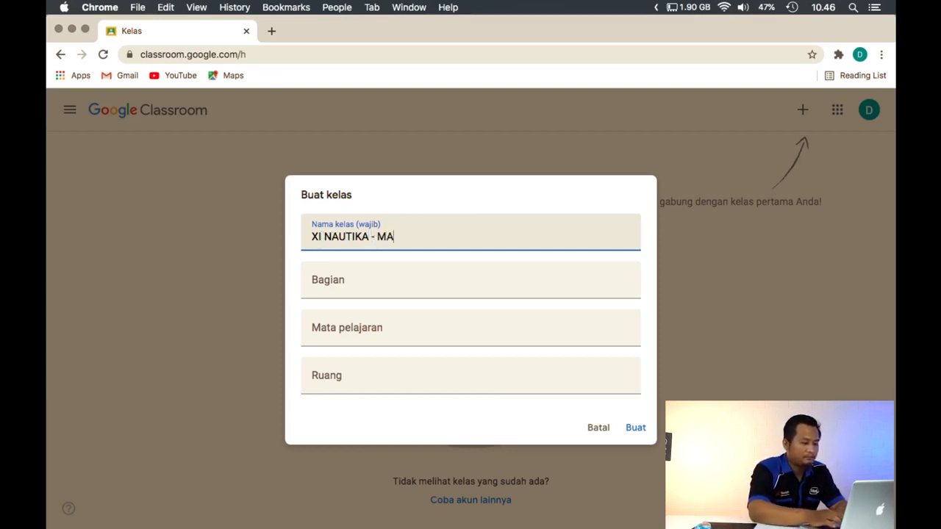
key(BackSpace)
key(BackSpace)
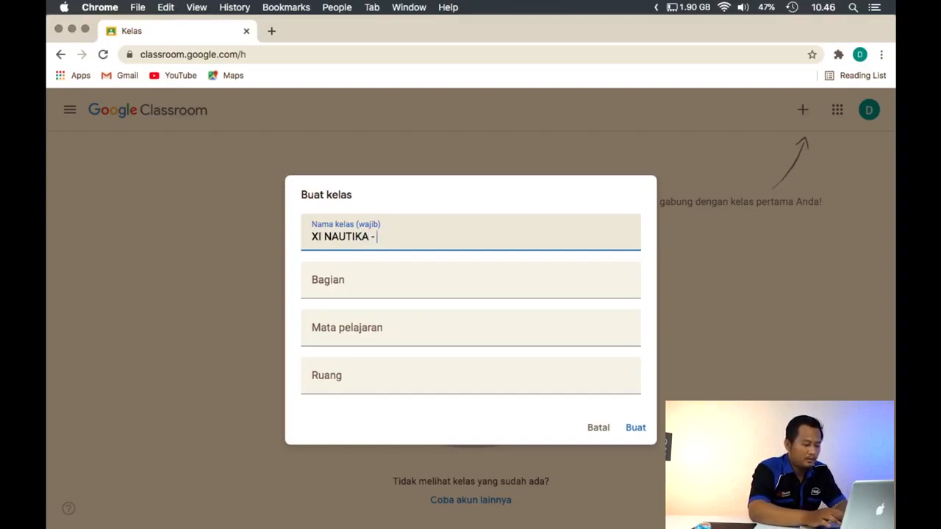
text(SENI BUDA)
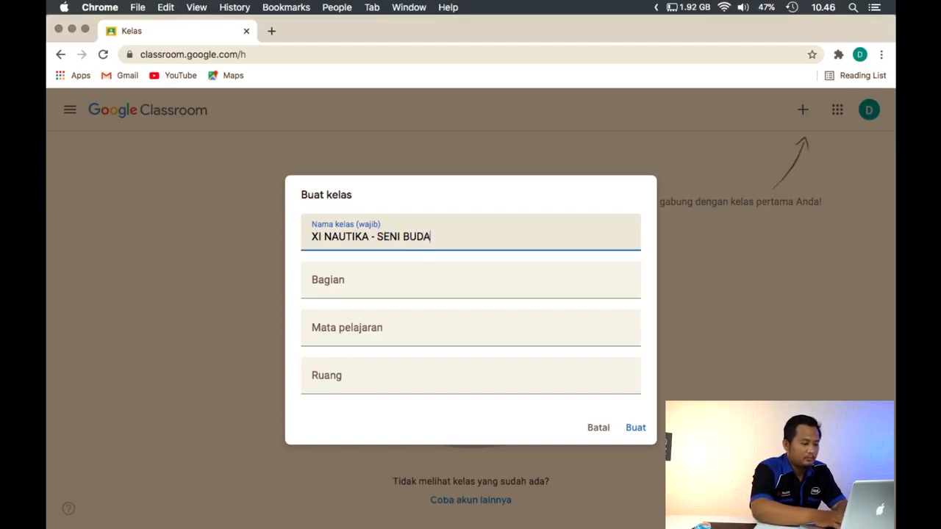
text(YA)
Enter "GENAP - 2020/2021" as the section (Bagian) of the new class
click(487, 280)
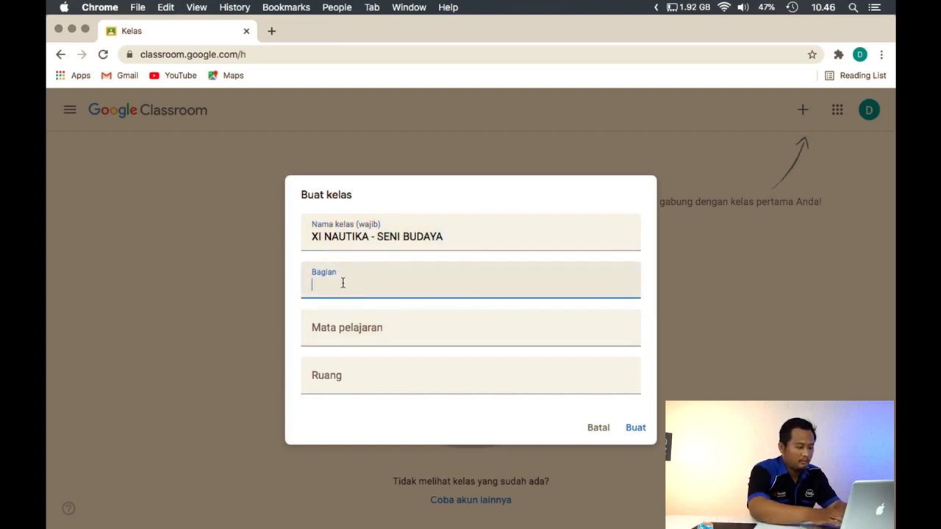
text(GENAP -)
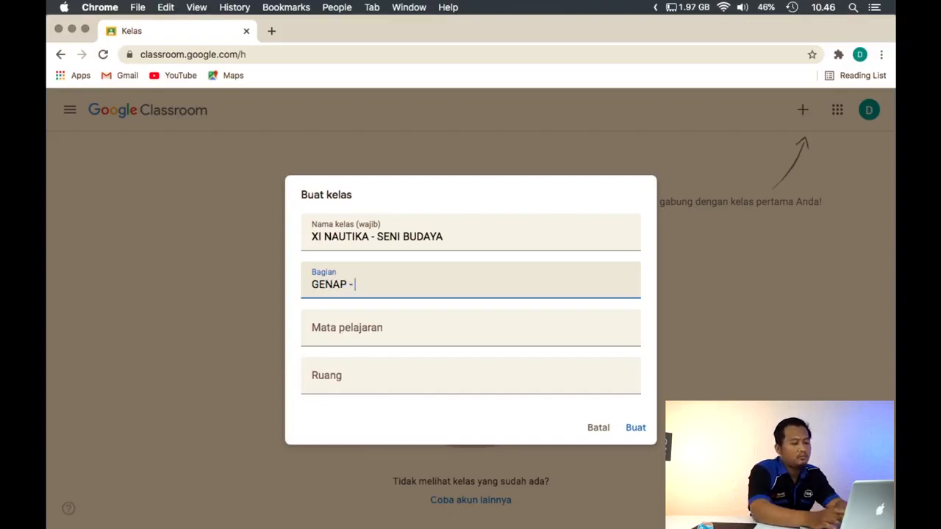
text(202)
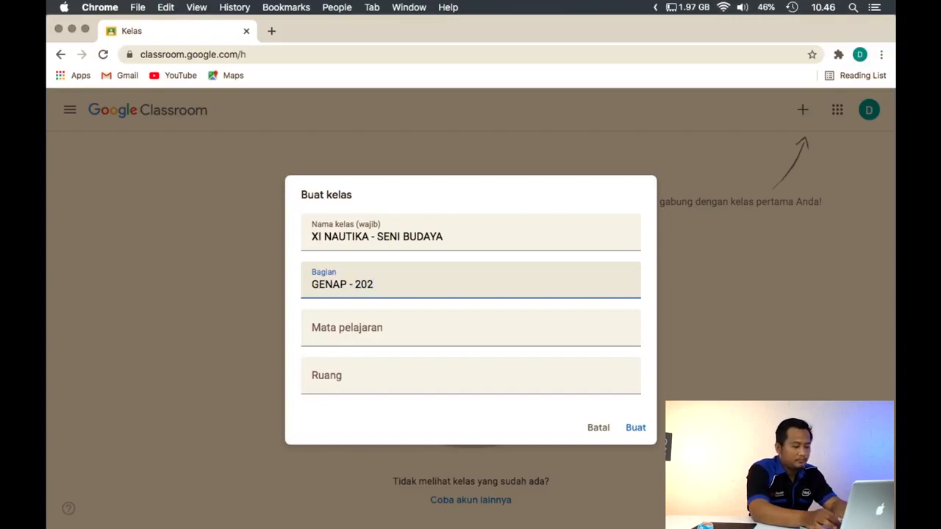
text(10)
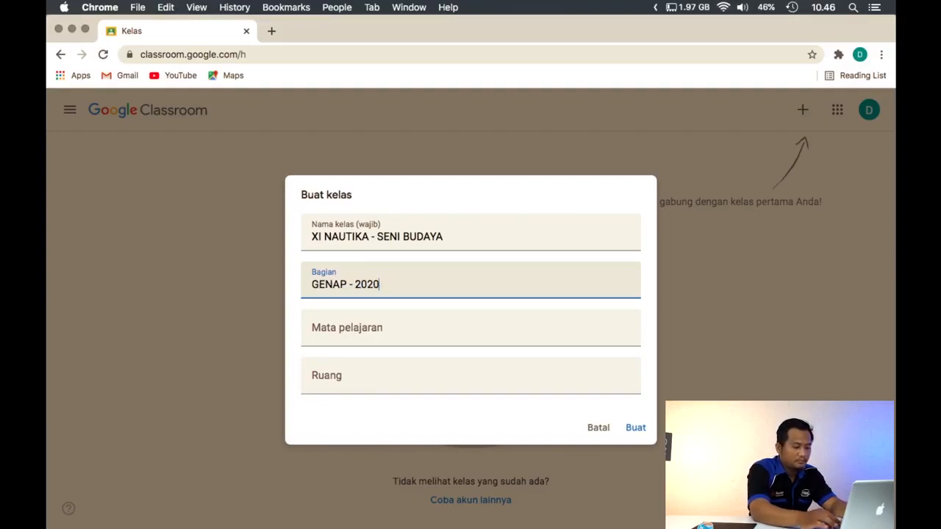
text(/2021)
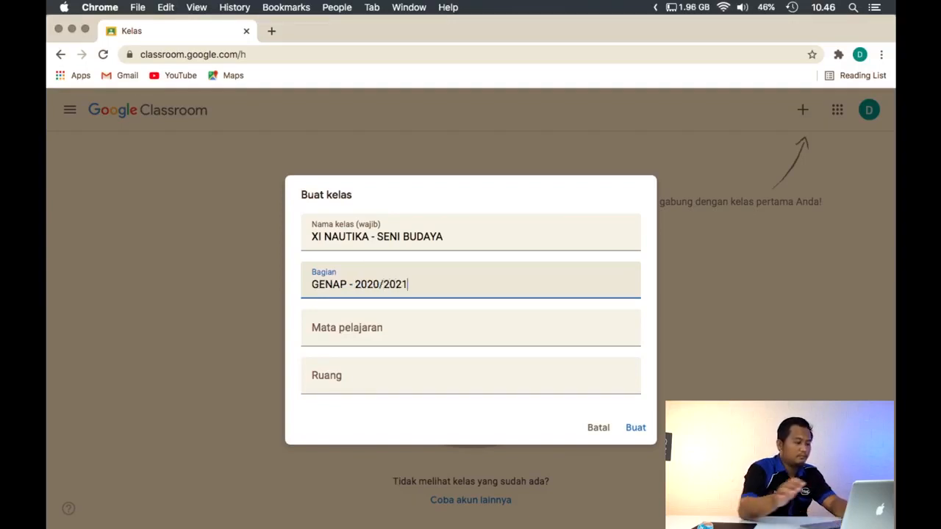
click(359, 331)
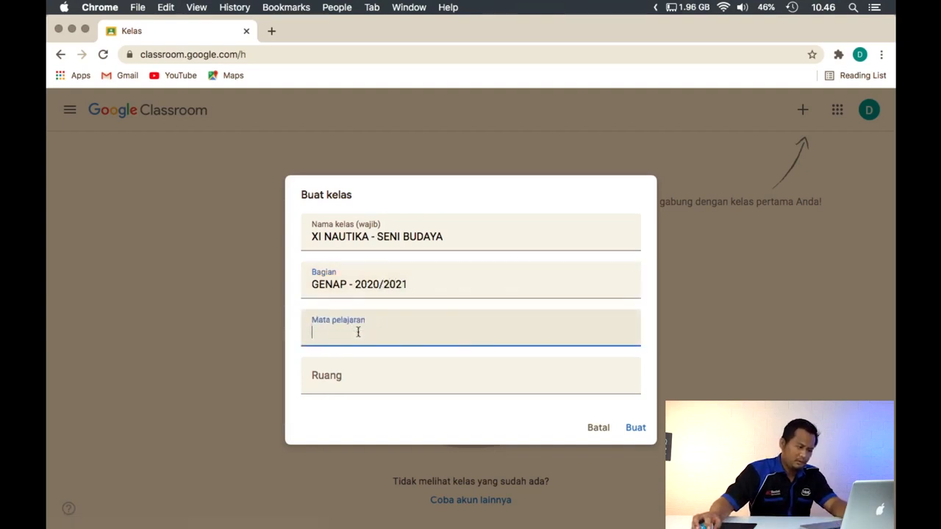
click(378, 381)
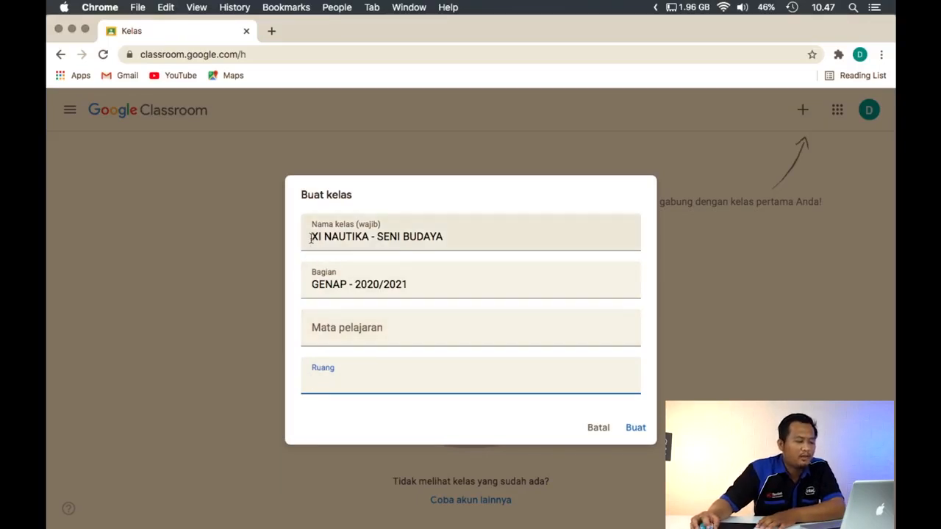
drag(310, 236, 450, 233)
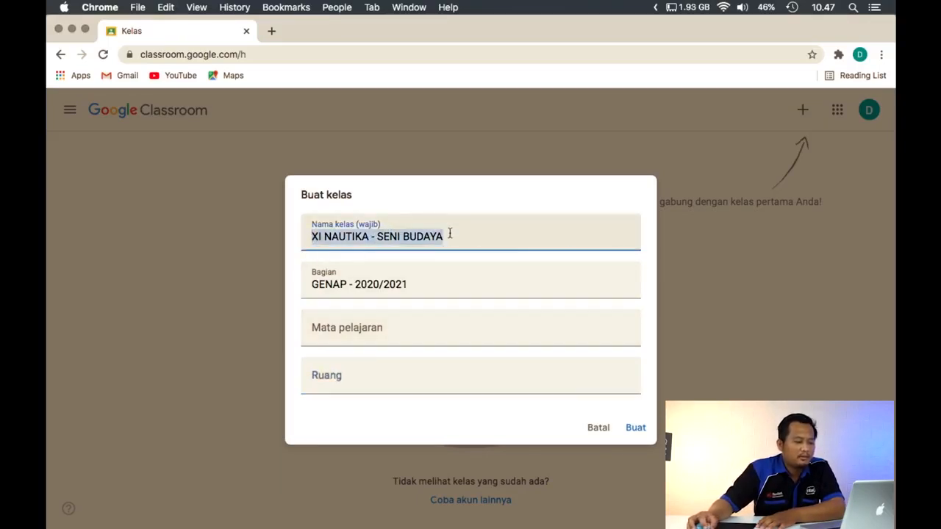
drag(317, 284, 430, 282)
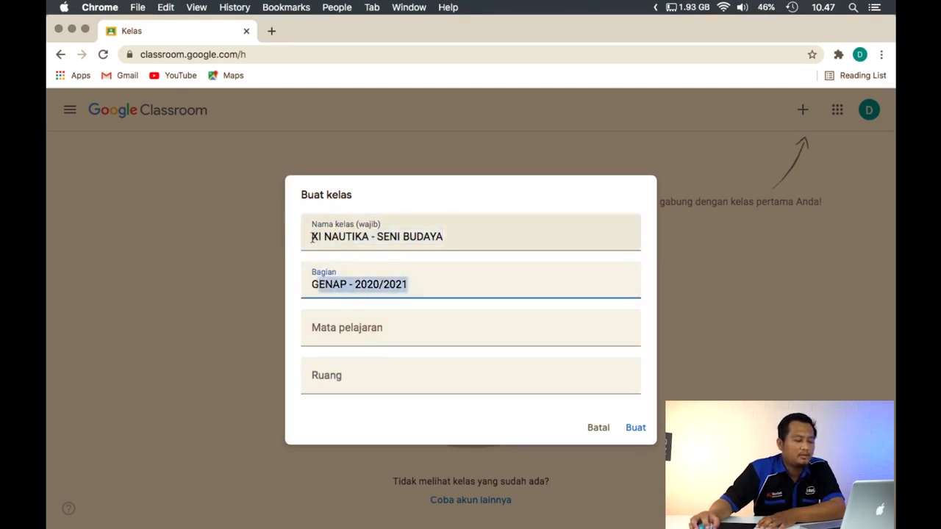
drag(312, 237, 445, 237)
click(377, 237)
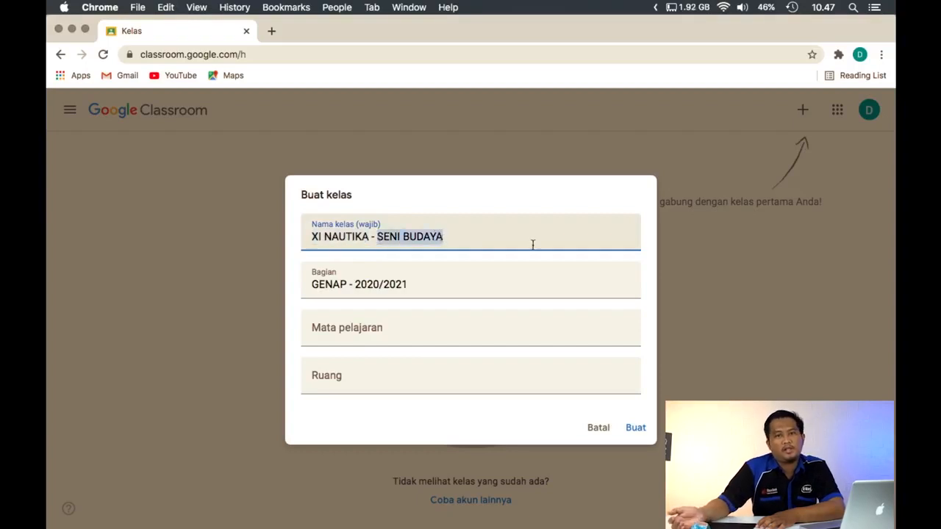
click(469, 289)
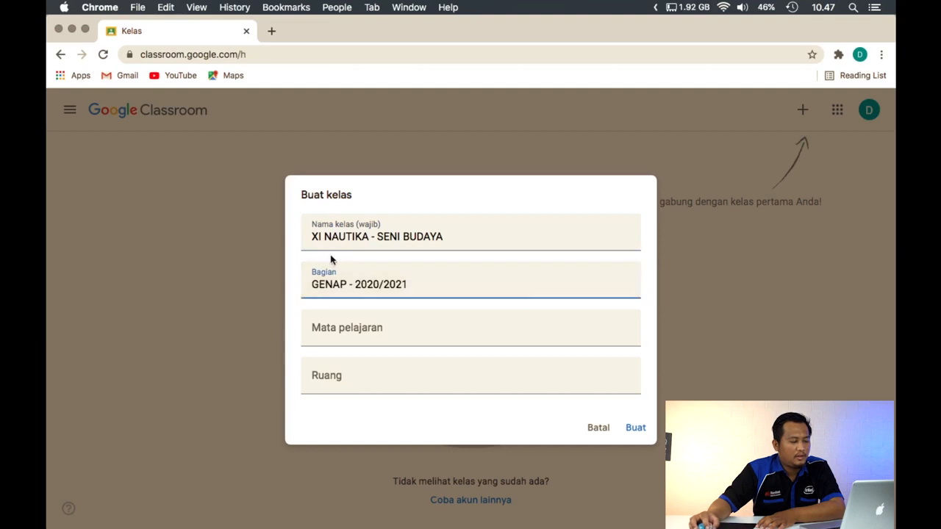
Create the class from the filled-in details and dismiss the tip about inviting students
click(641, 431)
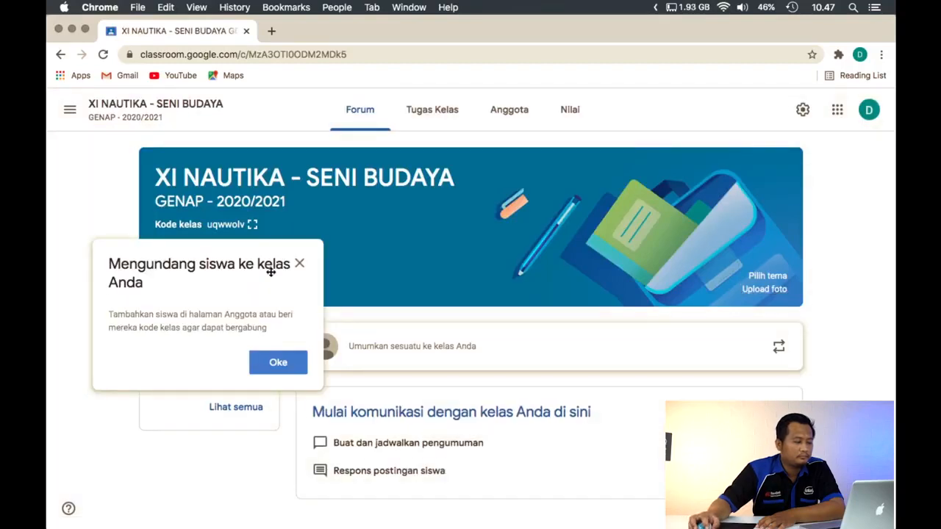
click(290, 369)
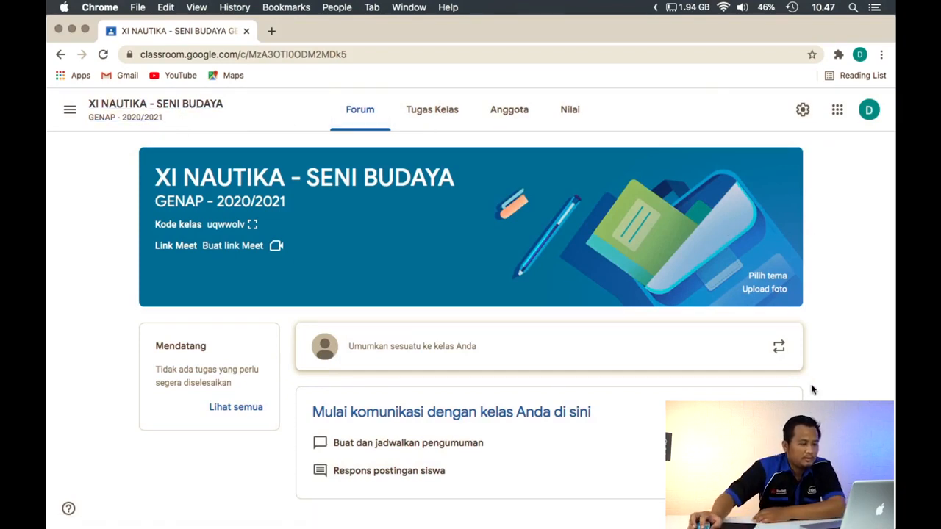
mouse_move(47, 527)
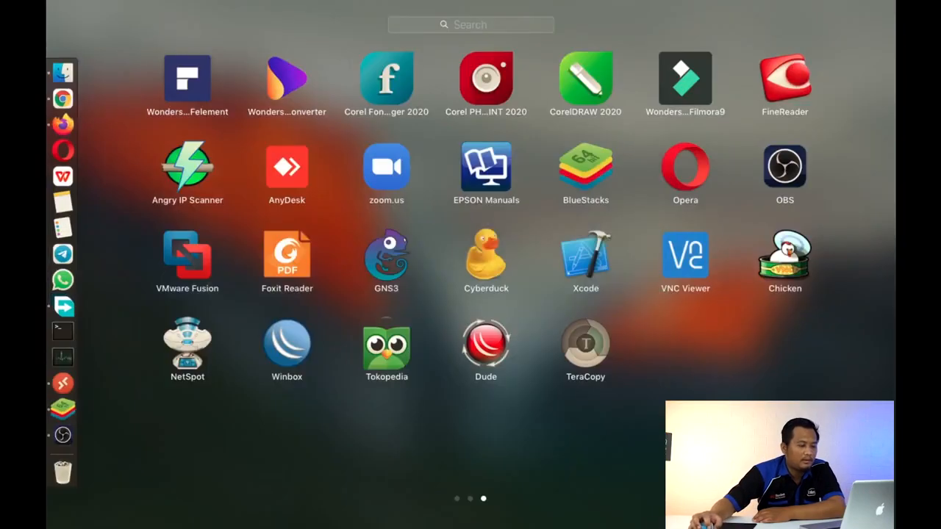
click(537, 476)
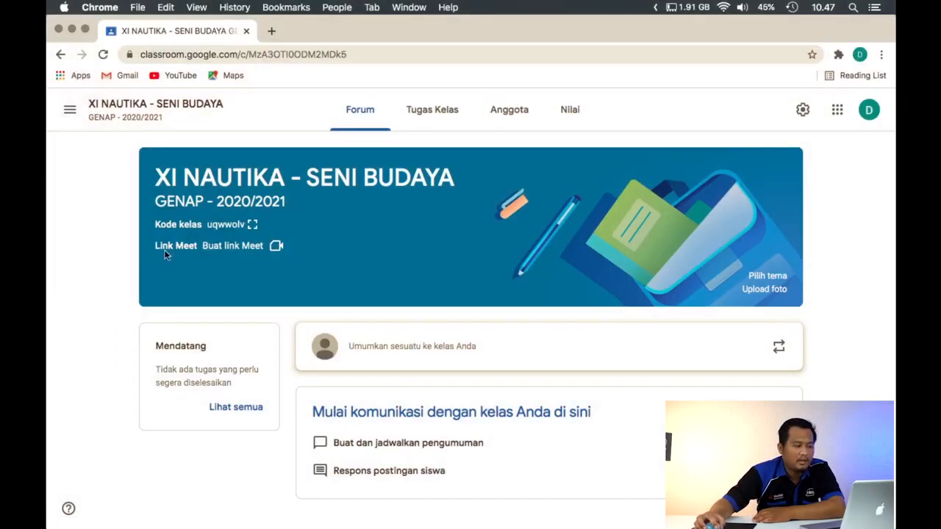
drag(155, 247, 188, 257)
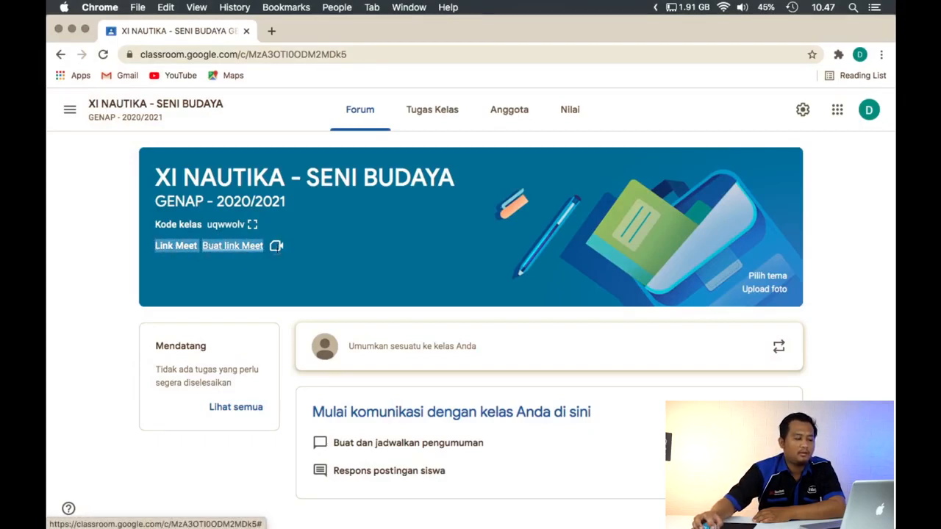
click(303, 249)
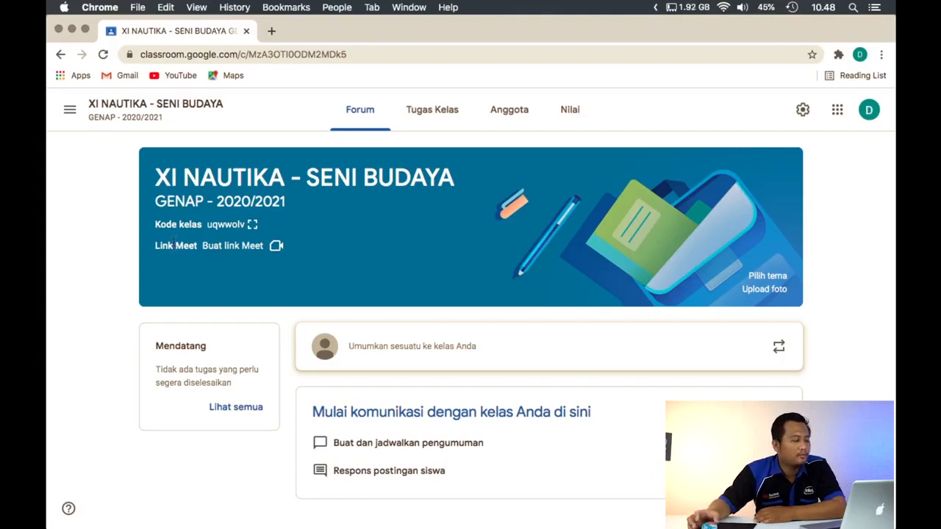
Generate a Meet link for the class, set it as visible to students, and save it
click(254, 254)
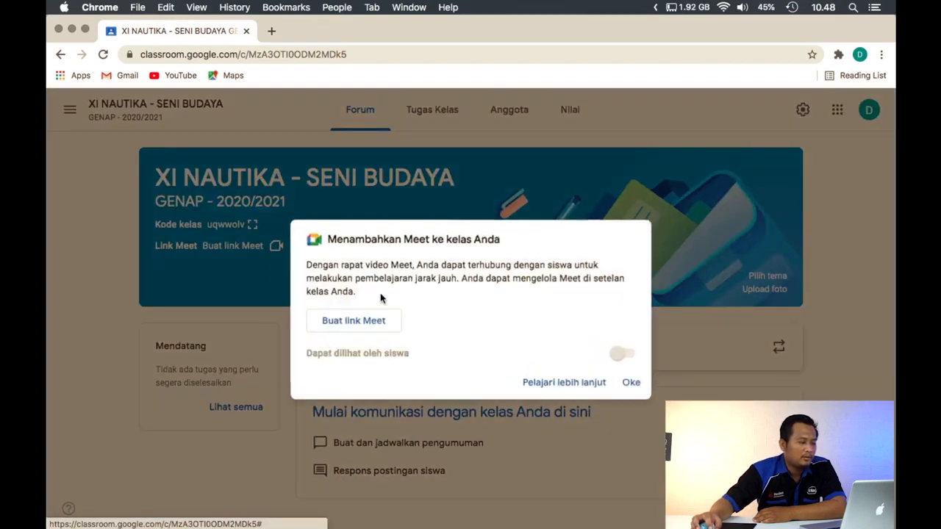
click(350, 323)
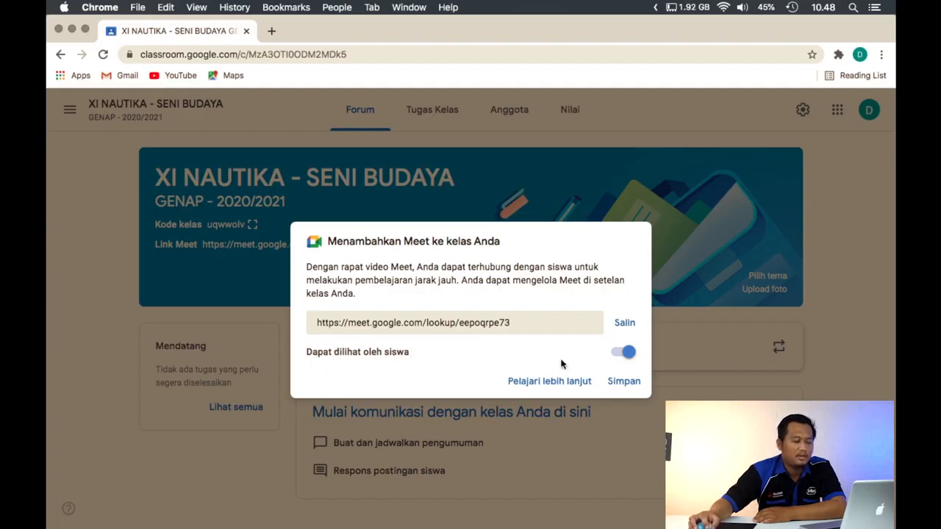
click(621, 357)
click(621, 357)
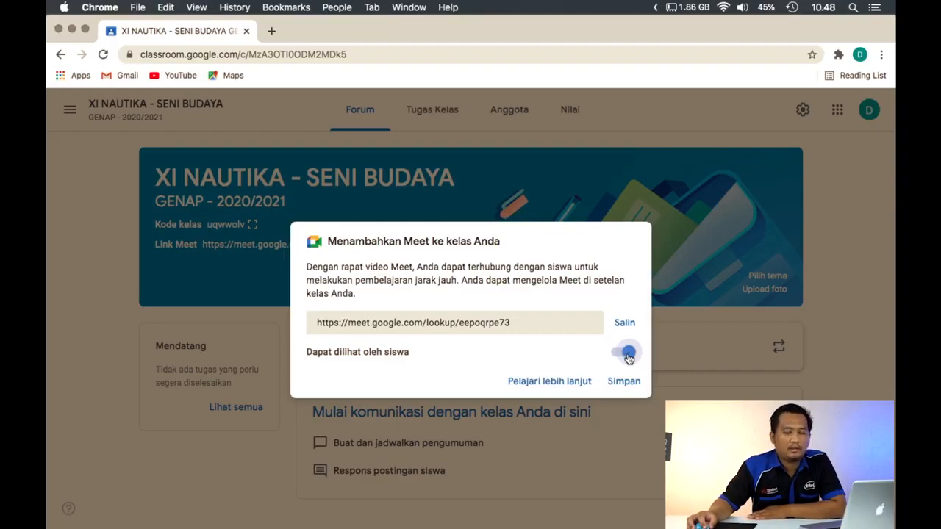
click(628, 357)
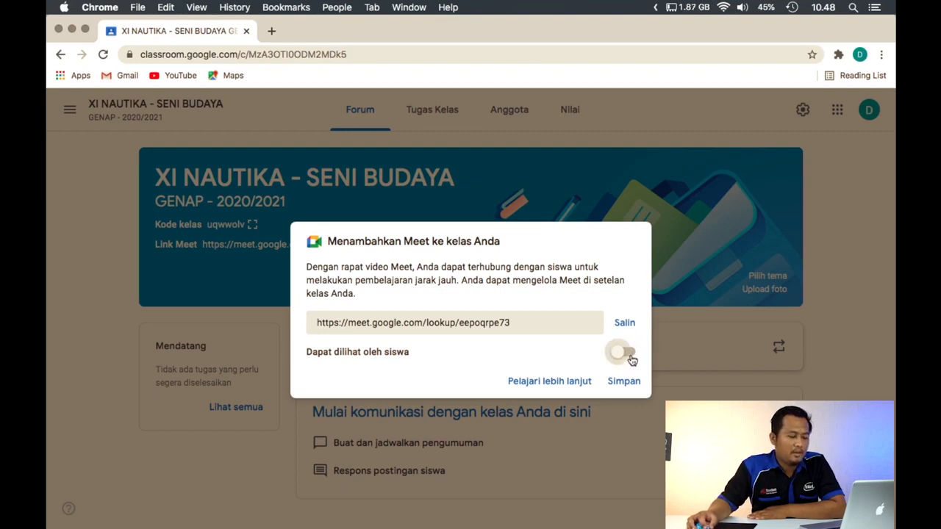
click(626, 355)
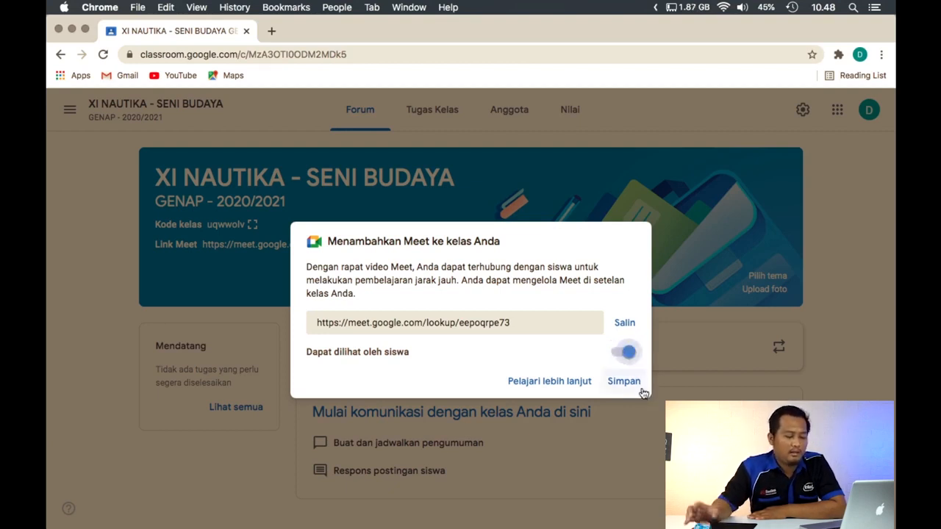
click(630, 384)
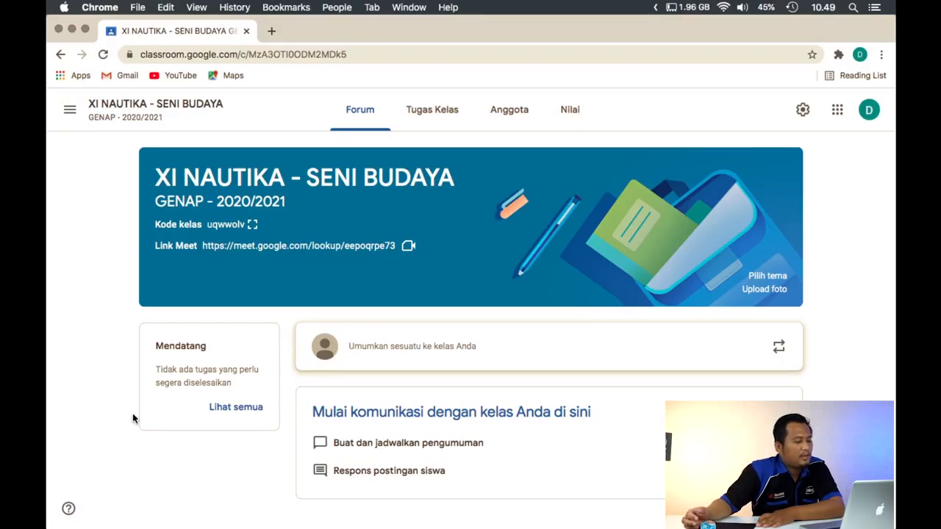
Write a class announcement reading "Besok kita meet bareng, silahkan anak-anak masuk menggunakan link meet yang tersedia di banner google classroom."
click(509, 356)
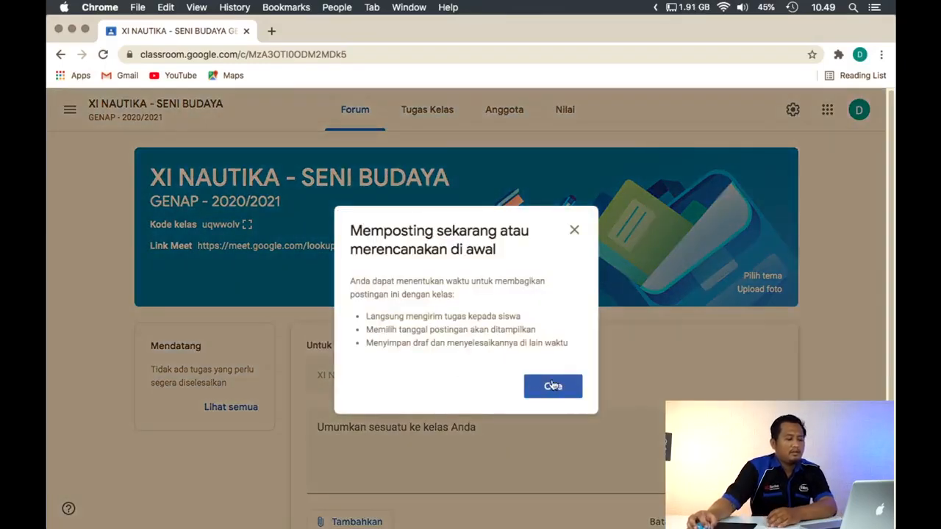
click(552, 385)
text(B)
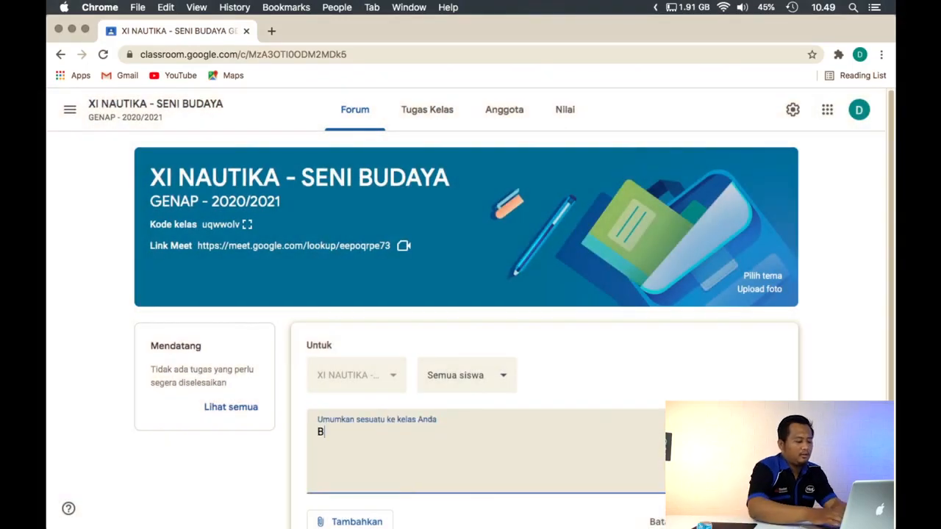
text(esok)
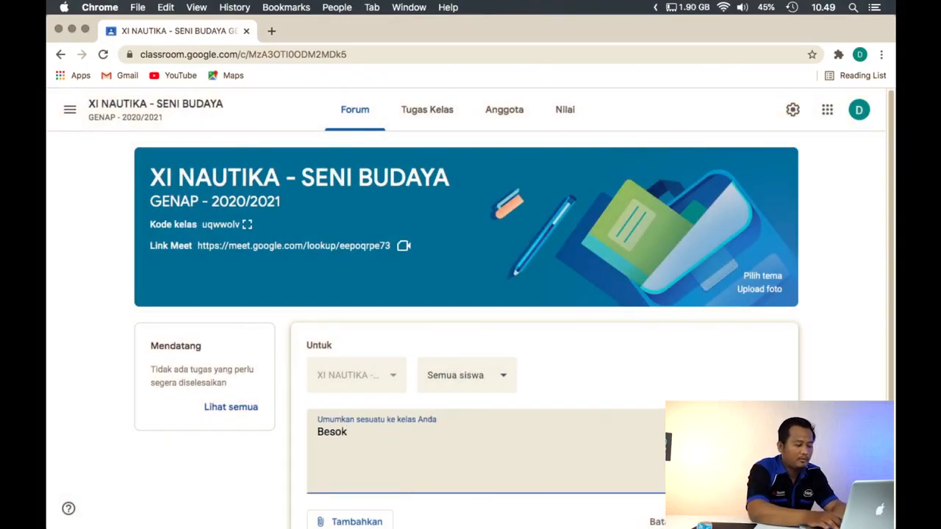
text( kita mee)
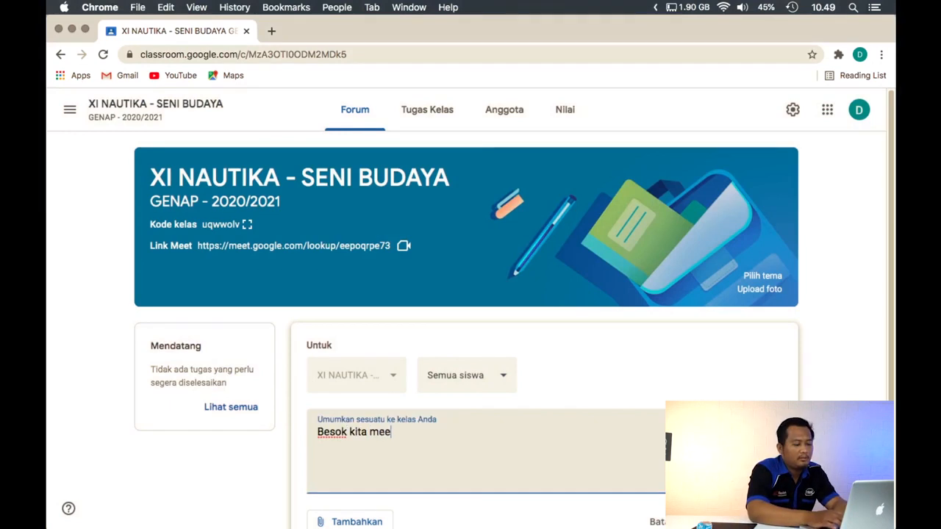
text(t bareng)
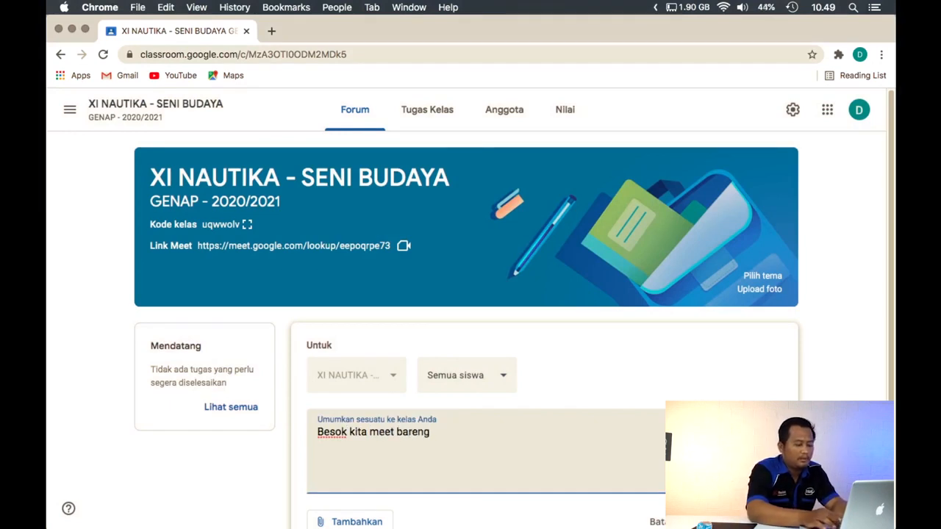
text(, silahkan an)
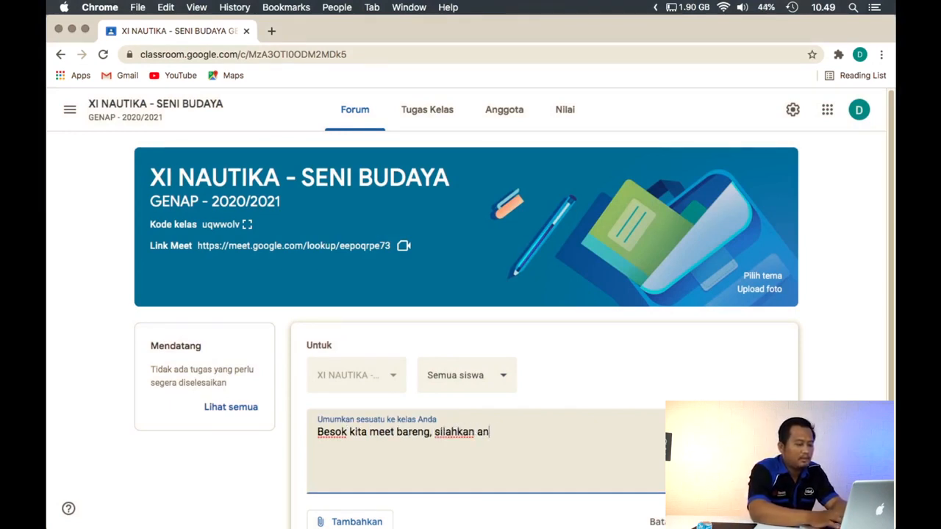
text(ak-ama)
key(BackSpace)
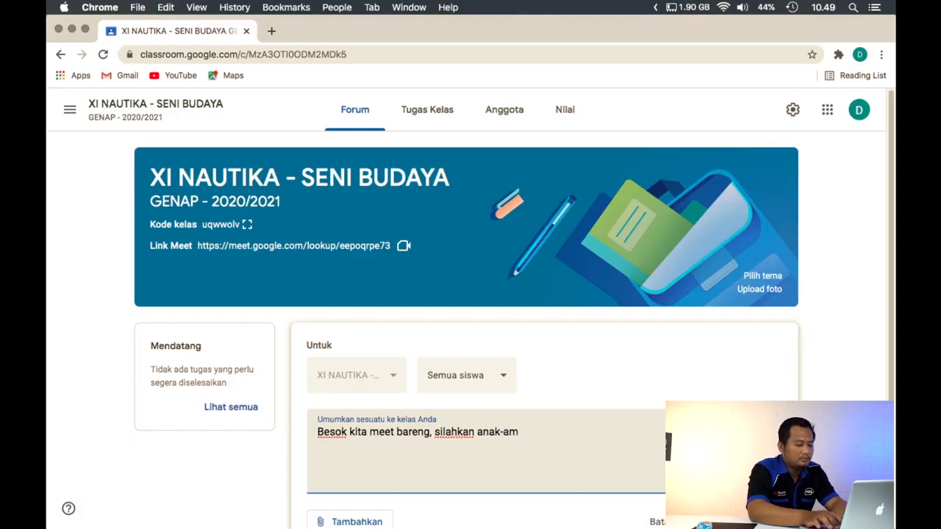
key(BackSpace)
text(nak )
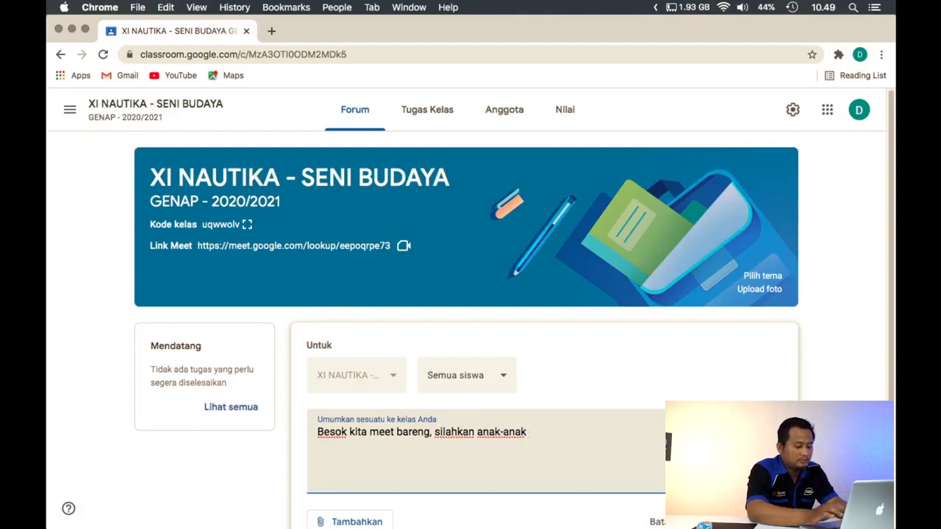
text(masuk me)
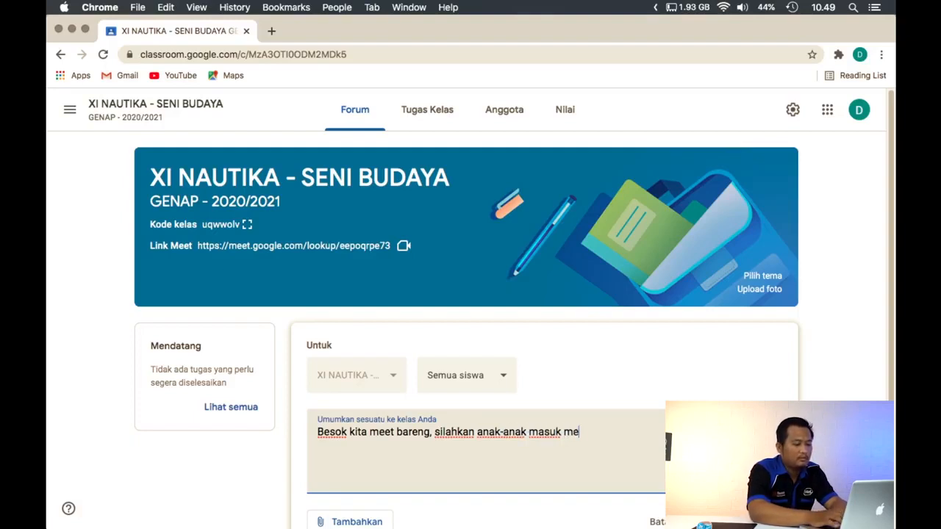
text(nggunakan link)
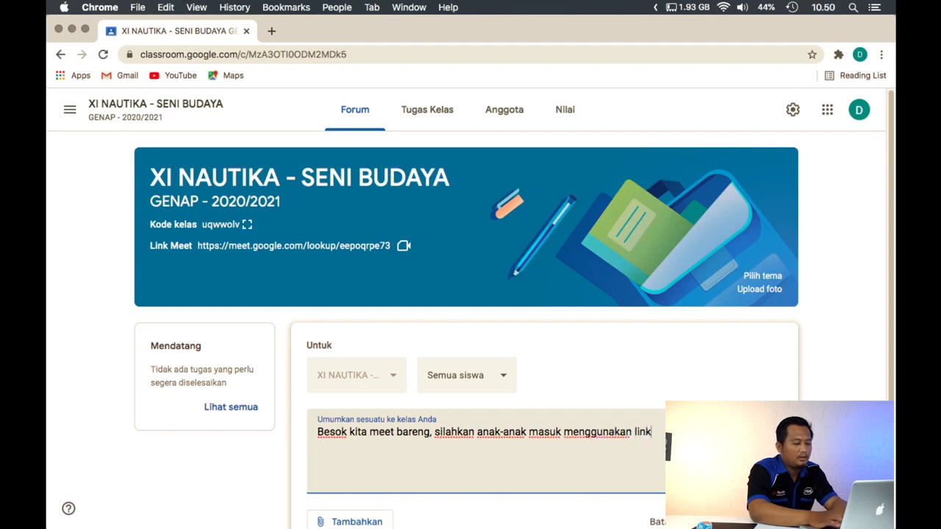
text( me)
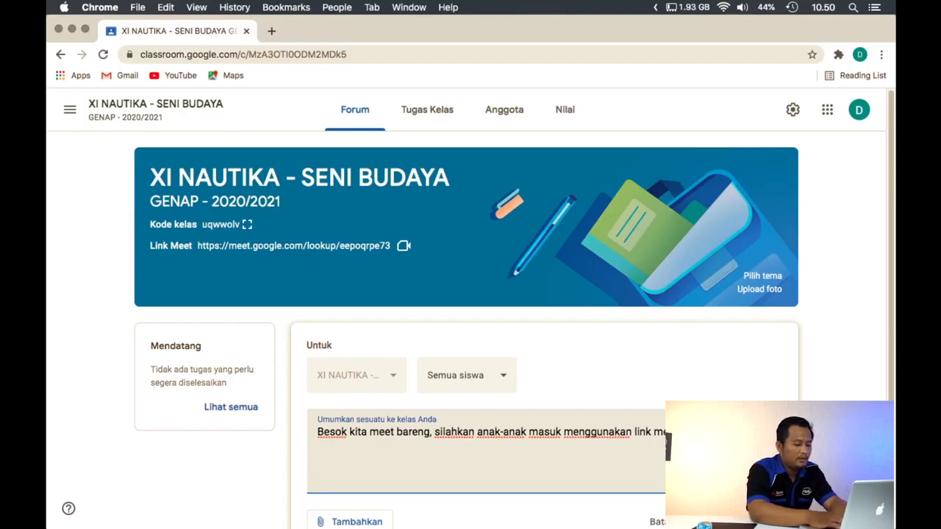
text(gogole)
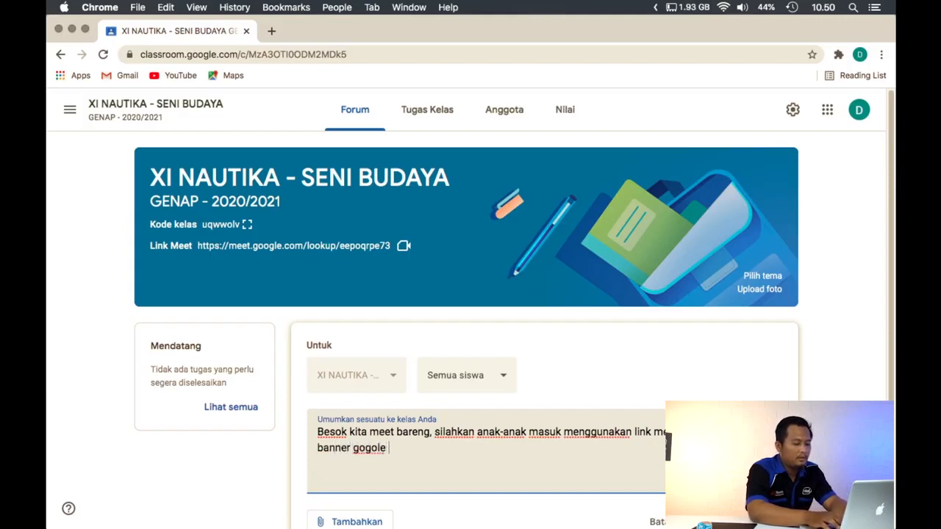
key(BackSpace)
key(BackSpace)
key(BackSpace)
key(BackSpace)
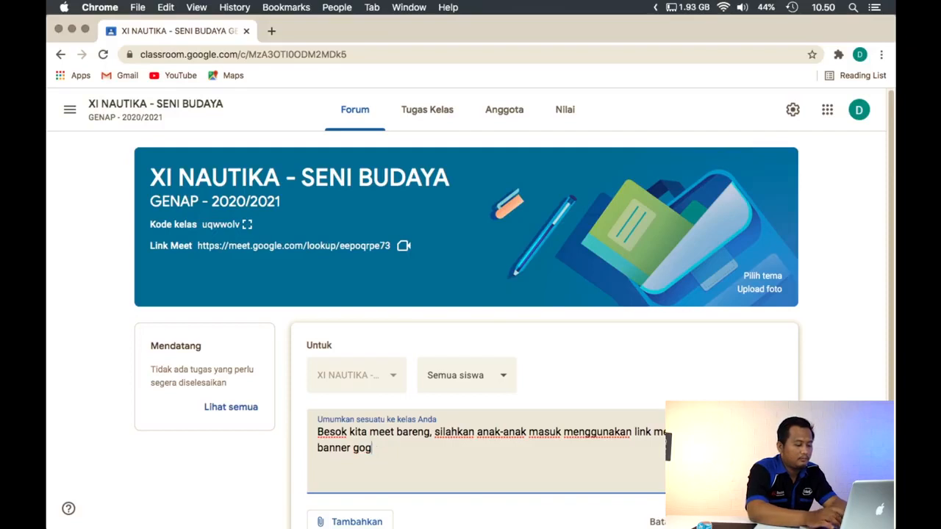
key(BackSpace)
text(ogle)
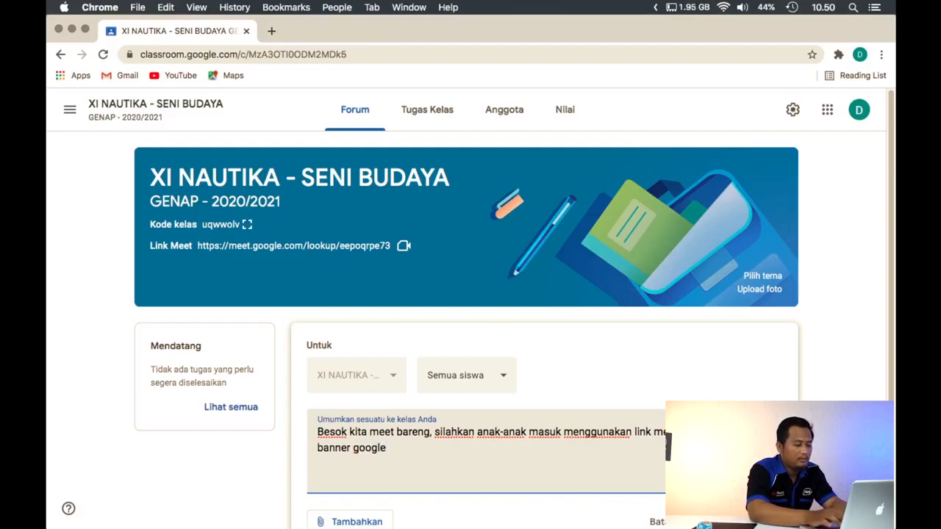
text( classroom.)
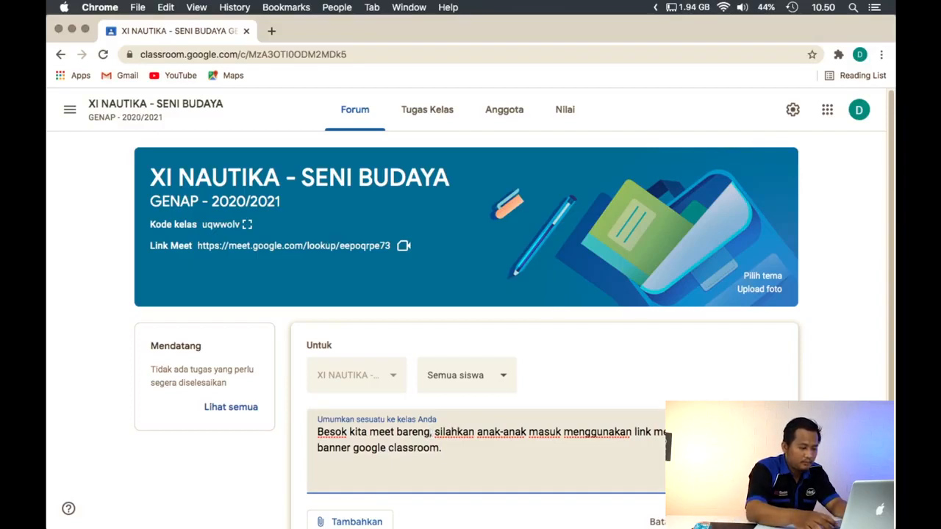
Check today's date and insert "tanggal 27 Maret 2021 pukul 9.00 WIB" after "Besok kita meet bareng" in the announcement
text(tanggal )
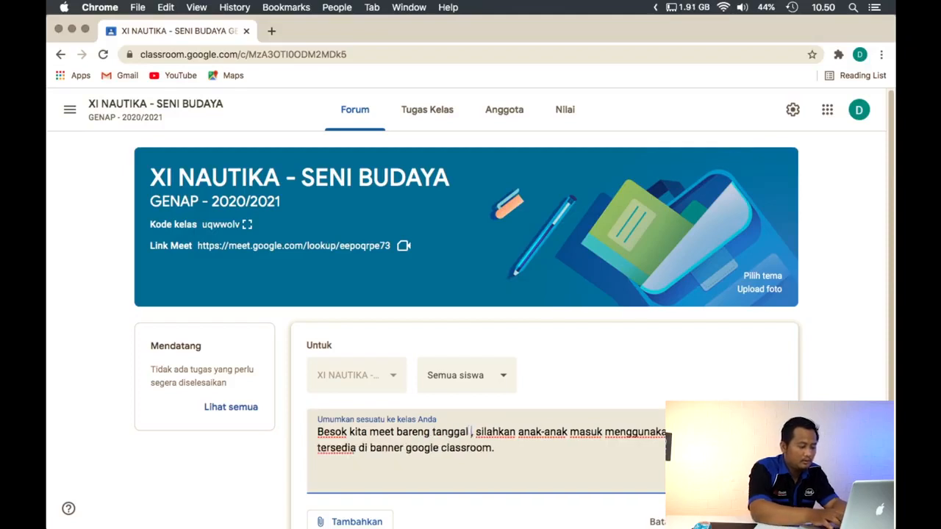
text(2)
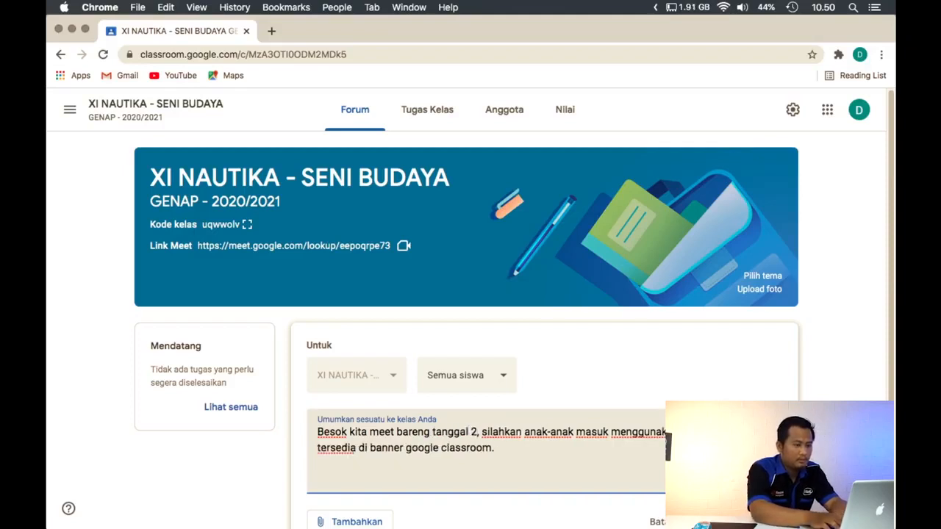
click(821, 8)
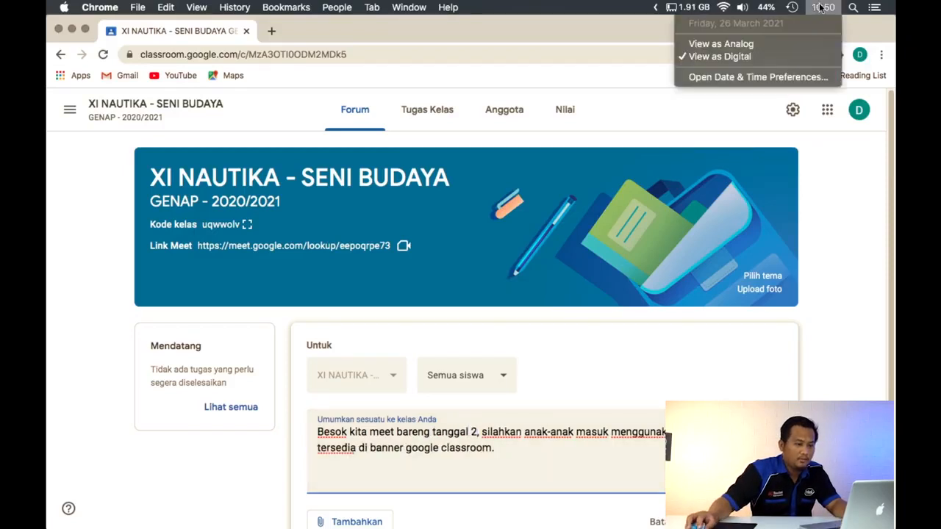
click(850, 250)
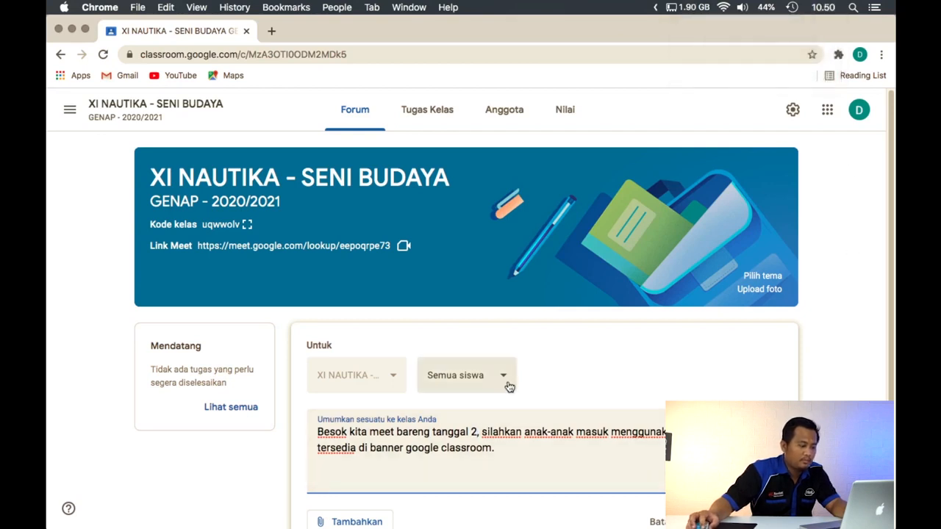
text(7 Maret)
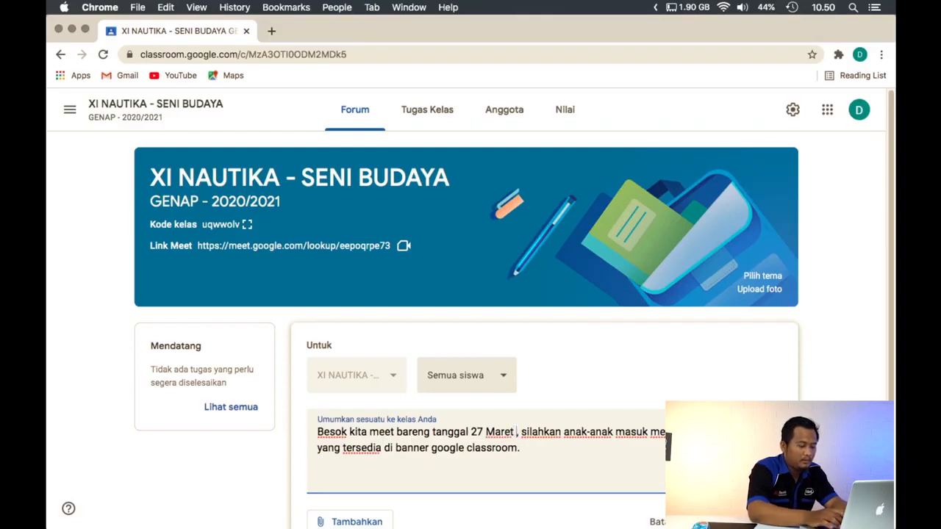
text( 2021 p)
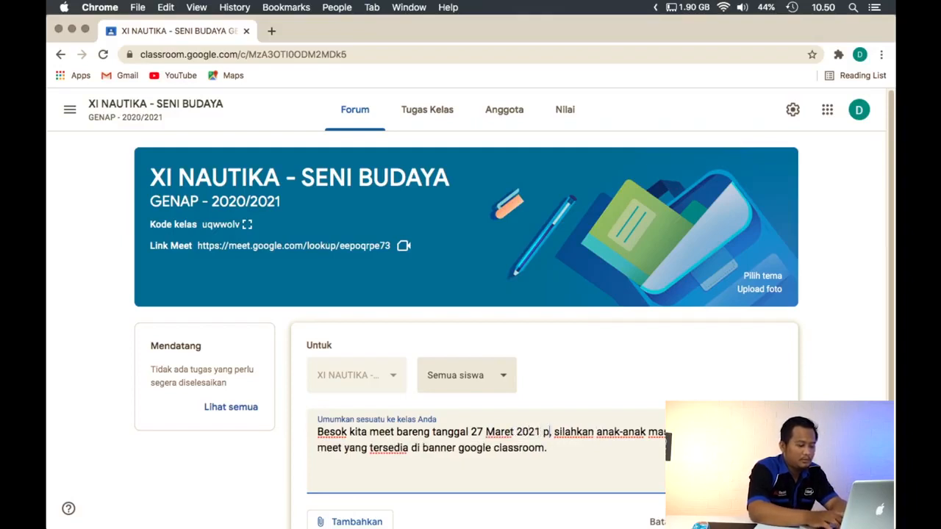
text(ul)
key(BackSpace)
text(kul)
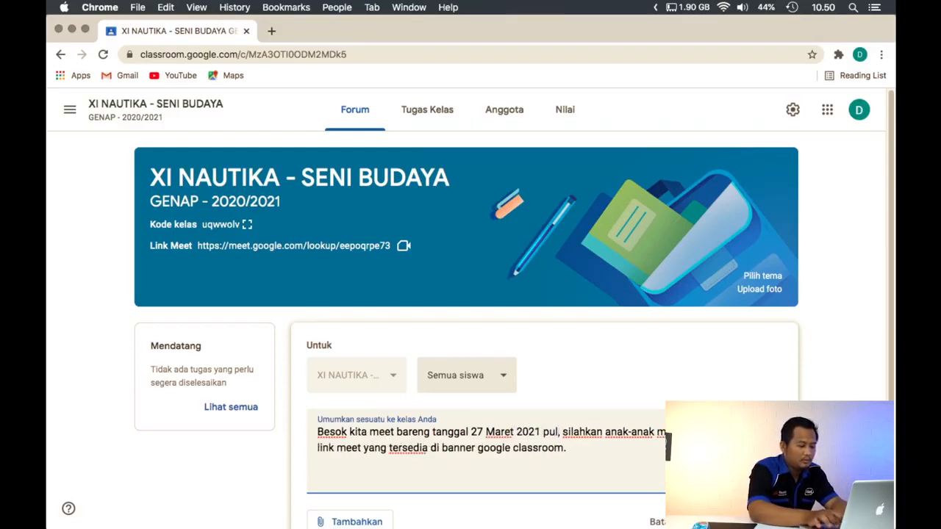
text( 9)
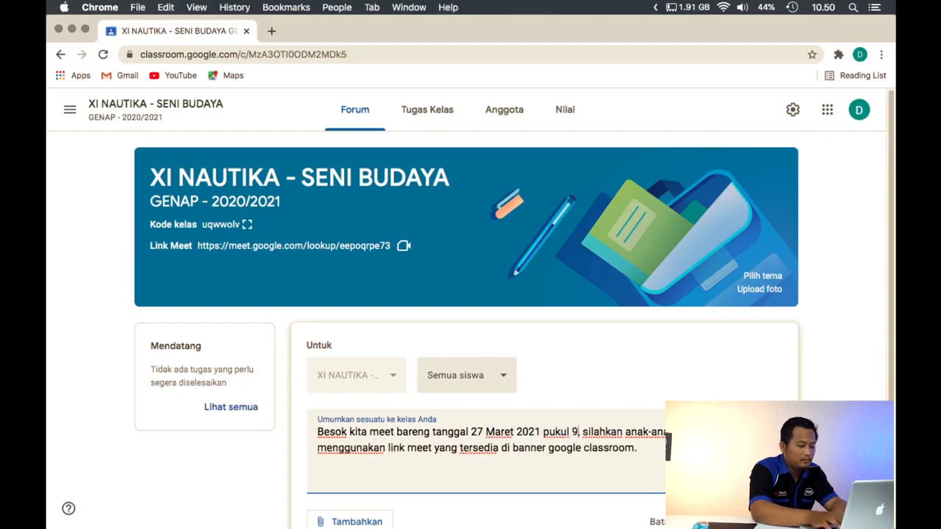
text(.00 W)
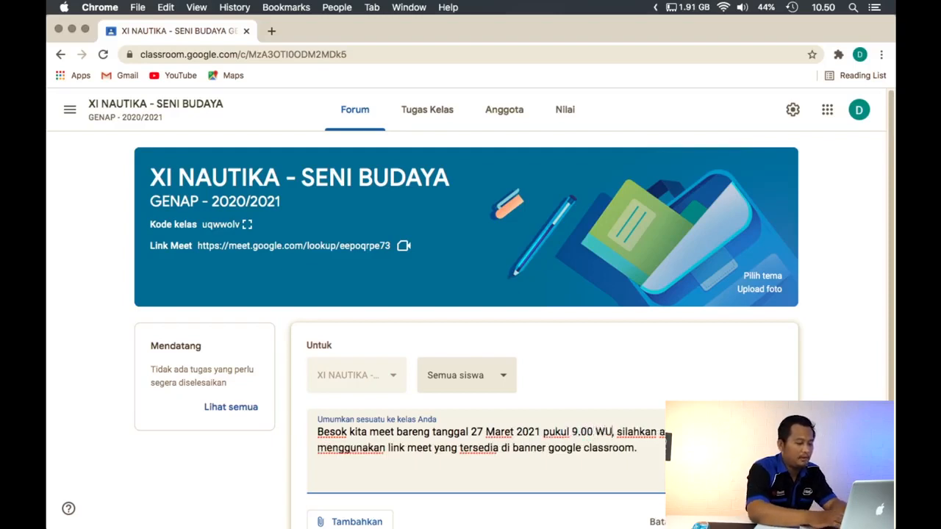
text(IB)
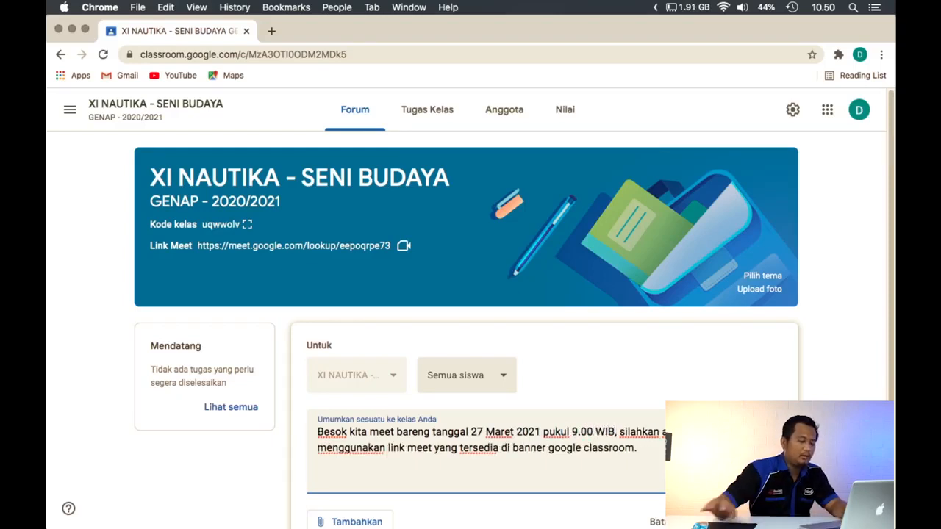
Post the announcement to all students and review it in the class forum
scroll(522, 412, down, 3)
click(720, 364)
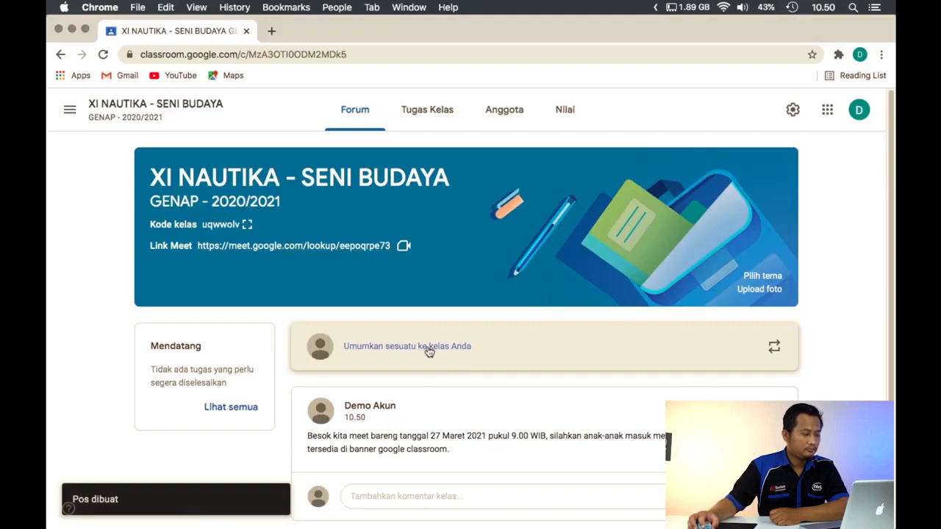
scroll(432, 303, down, 1)
scroll(432, 302, up, 1)
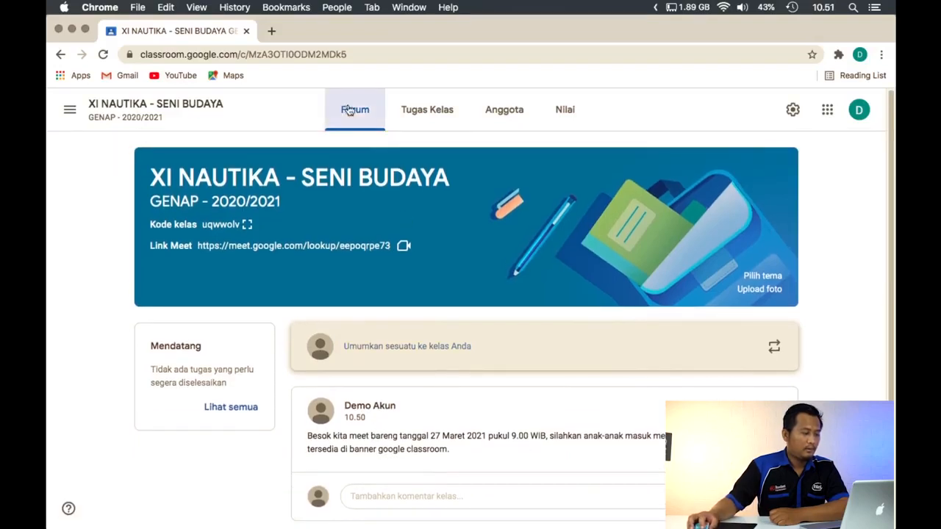
Look through the class's Tugas Kelas, Anggota and Nilai pages
click(422, 119)
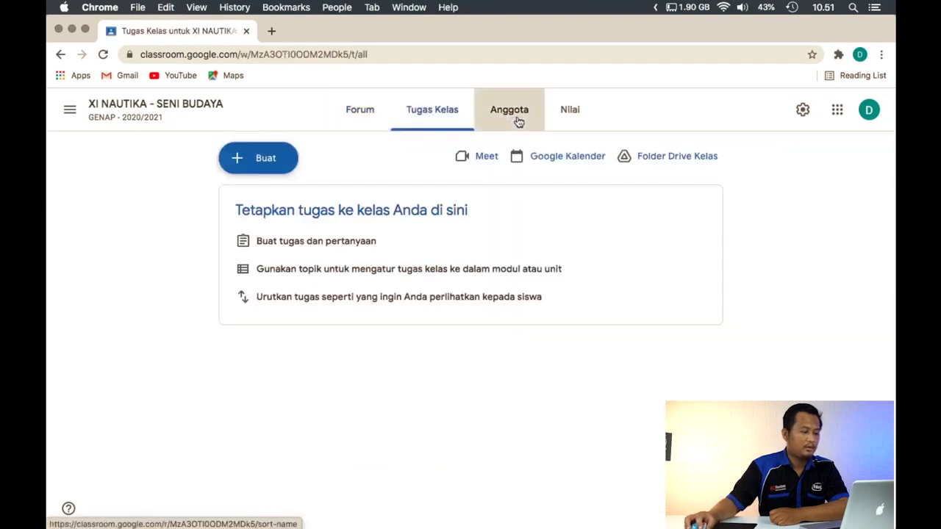
click(517, 120)
click(564, 110)
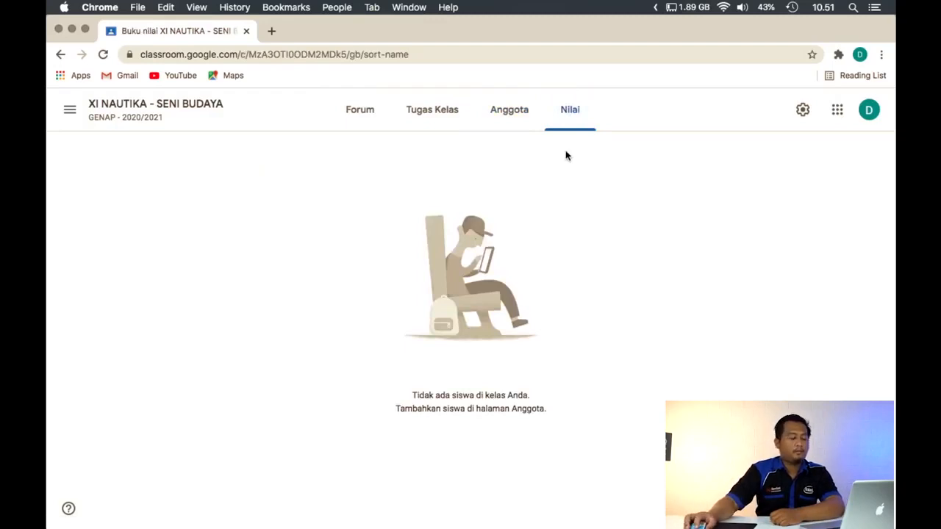
Invite a student to the class from the Anggota page using the student's school e-mail address
click(508, 110)
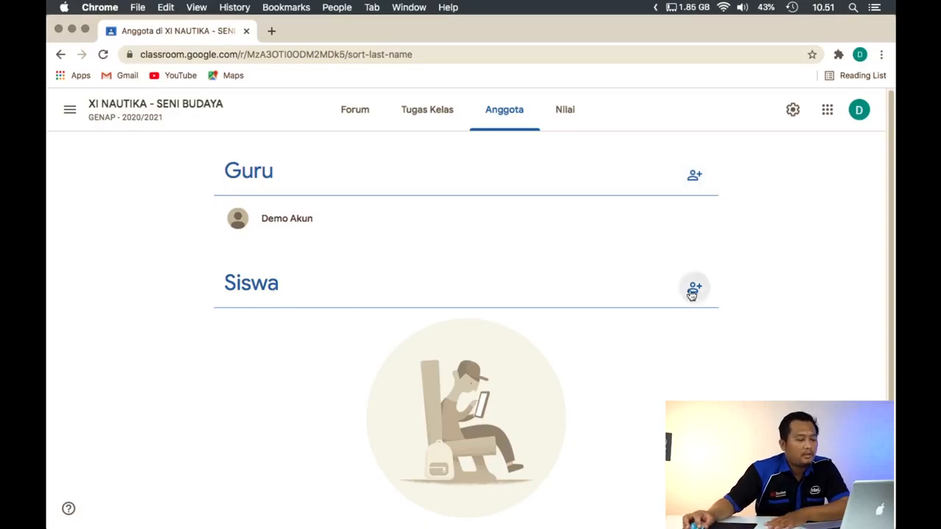
scroll(702, 300, down, 2)
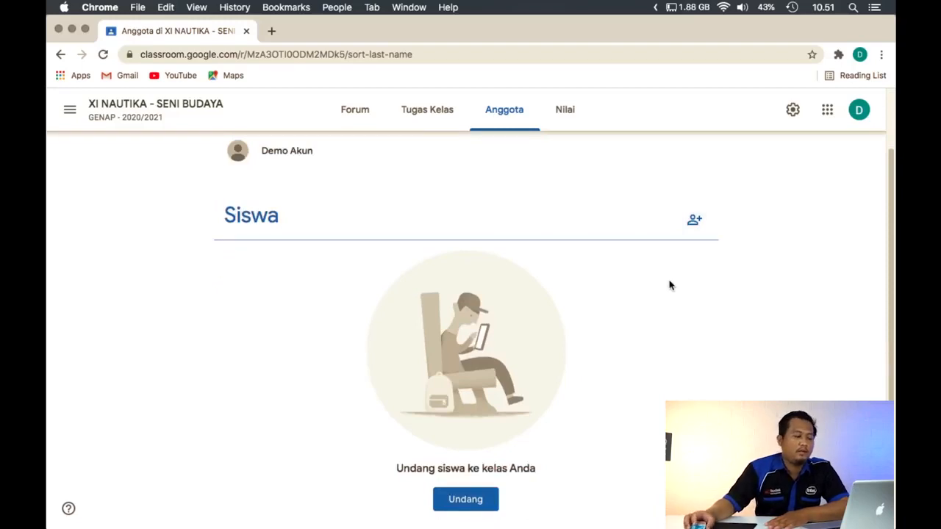
scroll(666, 281, up, 2)
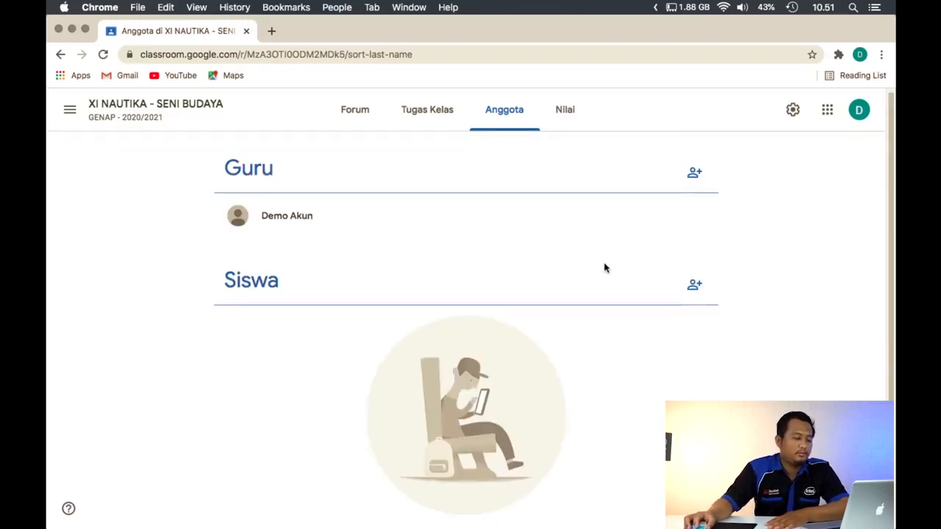
scroll(605, 266, down, 2)
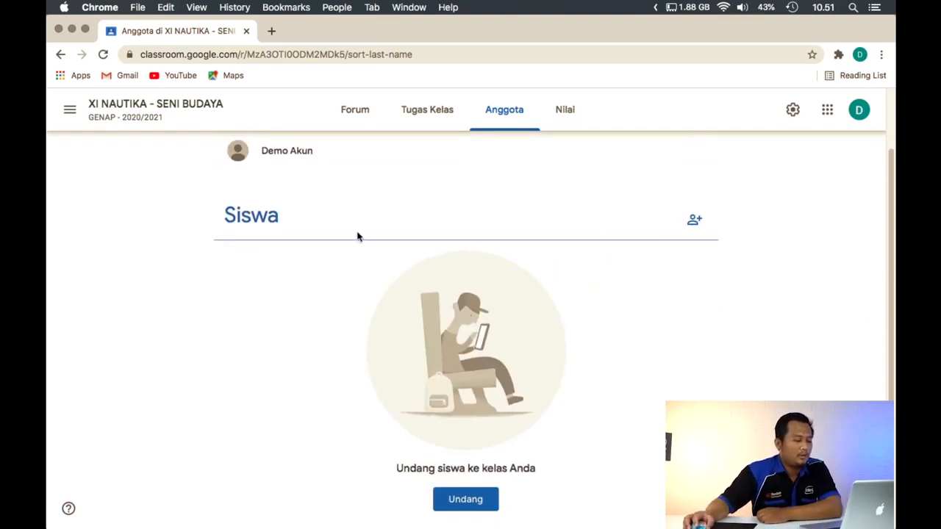
scroll(480, 289, up, 2)
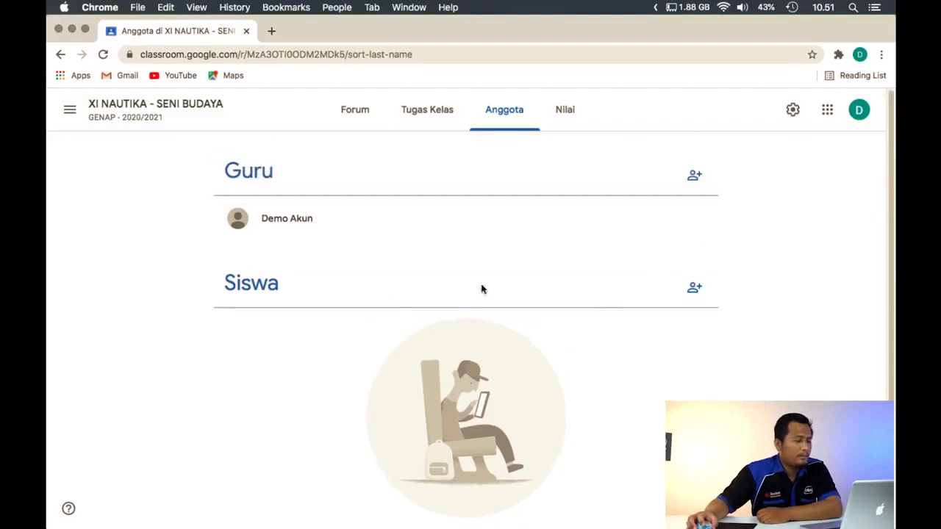
click(694, 288)
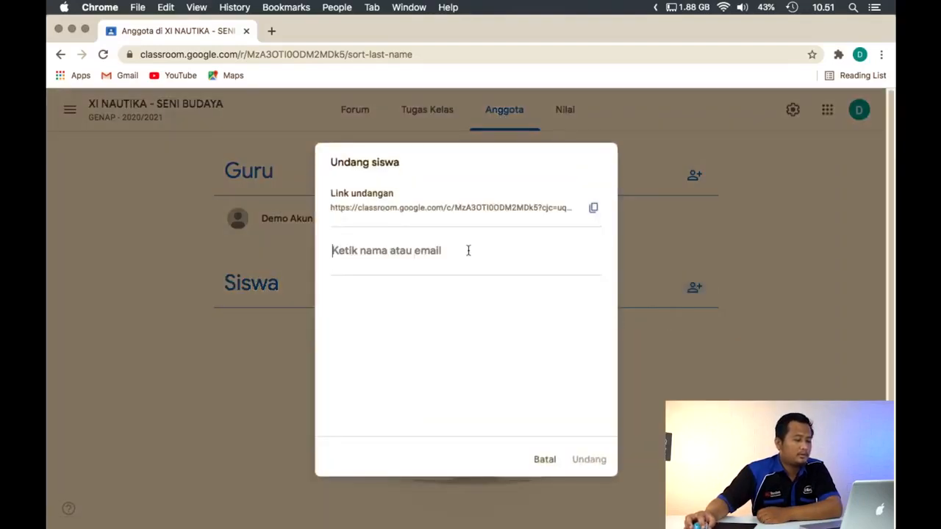
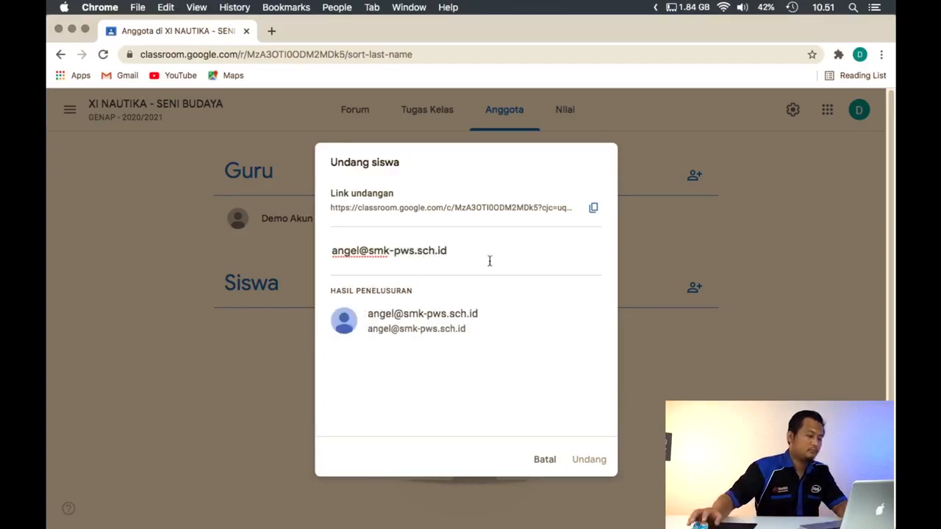
click(458, 320)
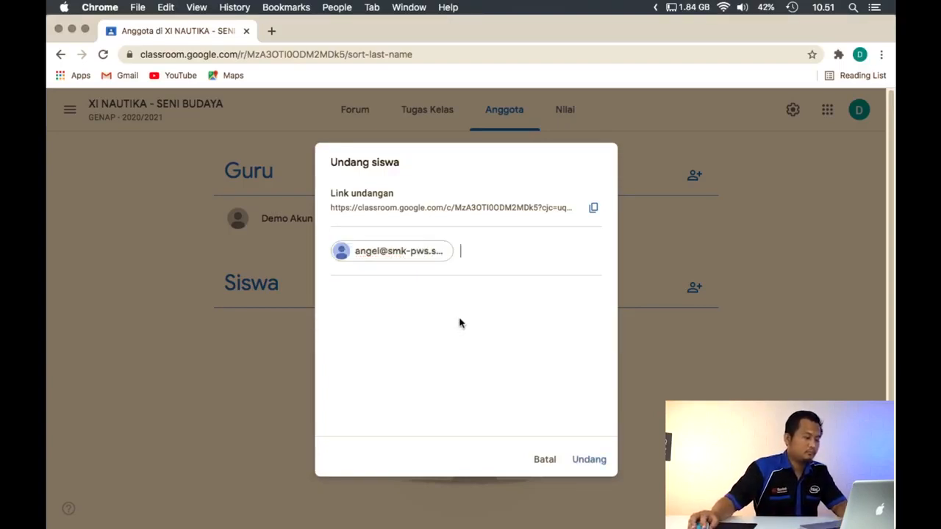
click(598, 464)
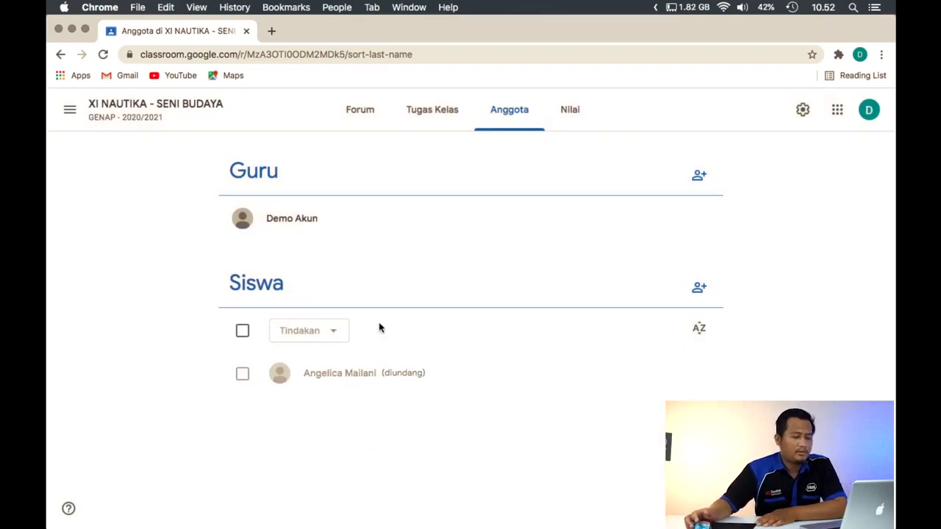
Copy the class's student invitation link and close the invitation without inviting anyone else
click(699, 294)
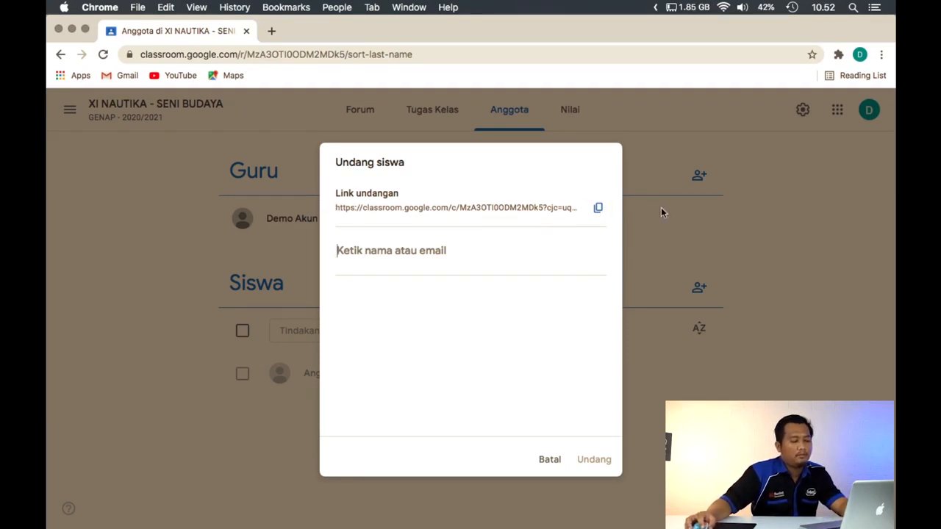
click(599, 211)
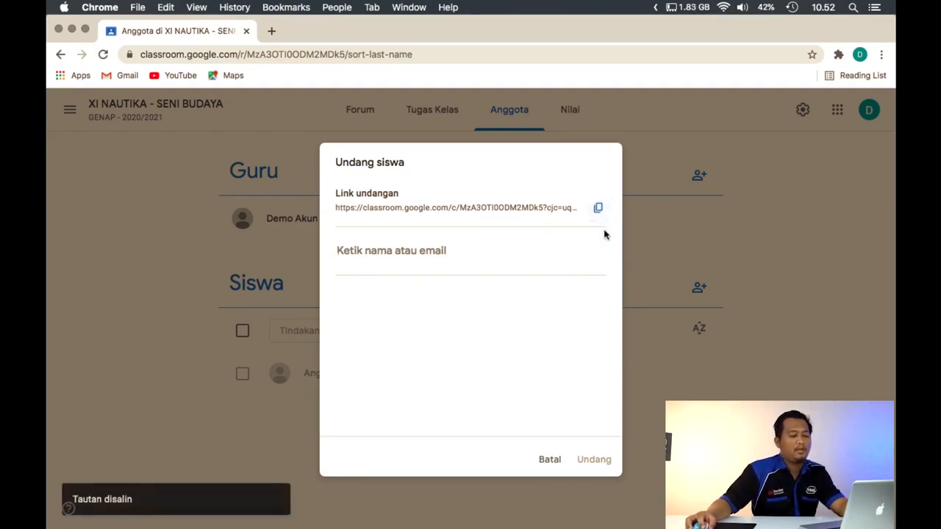
click(550, 459)
Check the class code in the forum banner and return to the Anggota page
click(205, 109)
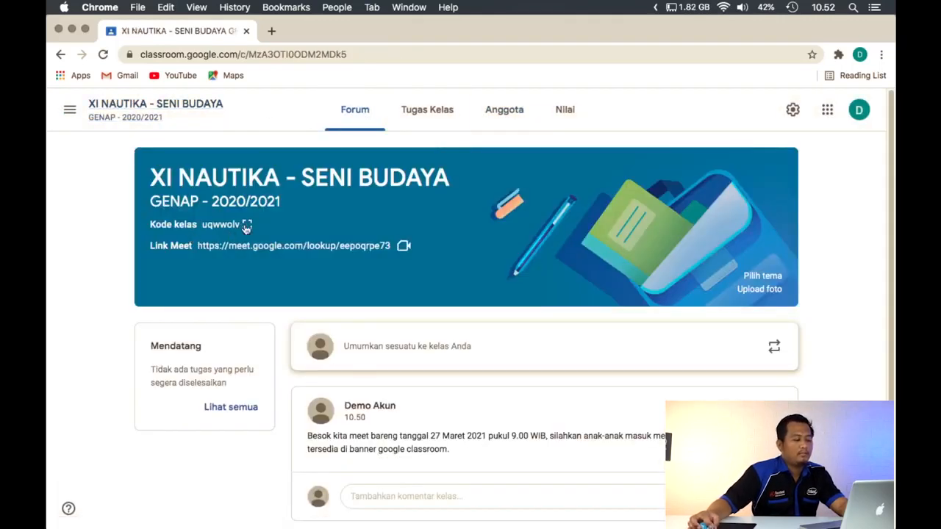
click(563, 116)
click(523, 127)
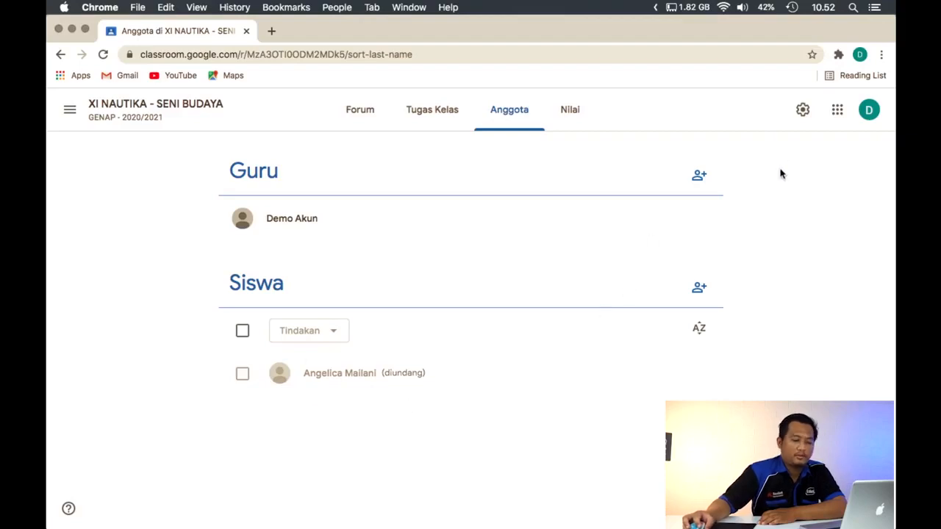
Examine the school domain in the signed-in teacher account's e-mail address, then close the account details
click(868, 112)
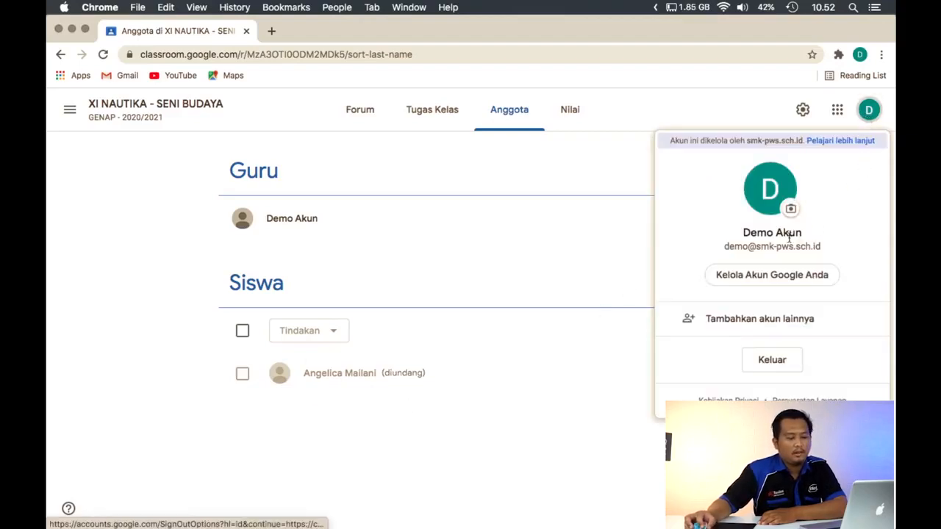
drag(749, 246, 824, 252)
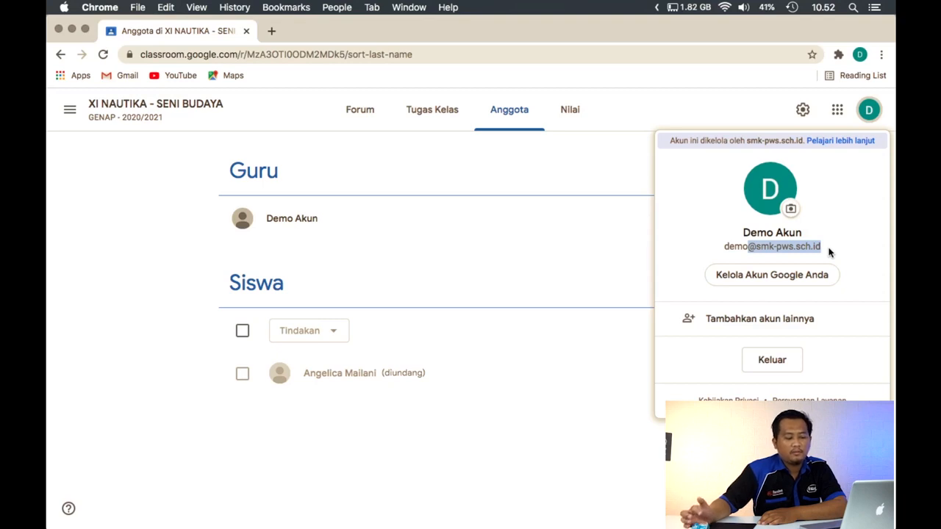
click(832, 253)
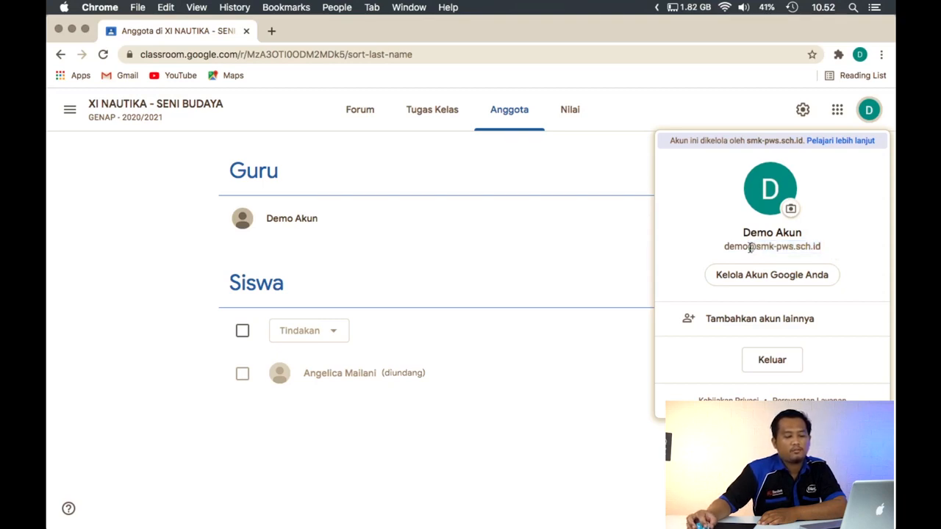
drag(750, 247, 843, 248)
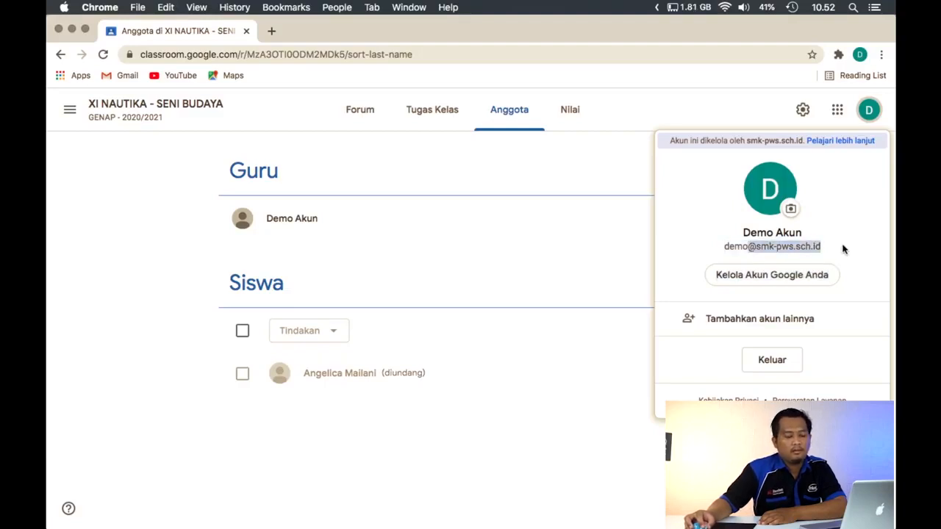
click(751, 249)
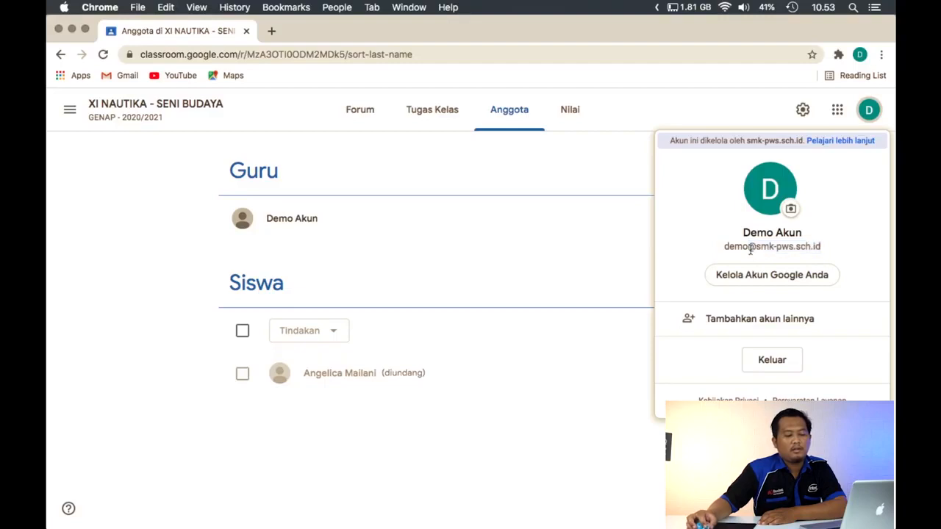
drag(750, 248, 835, 252)
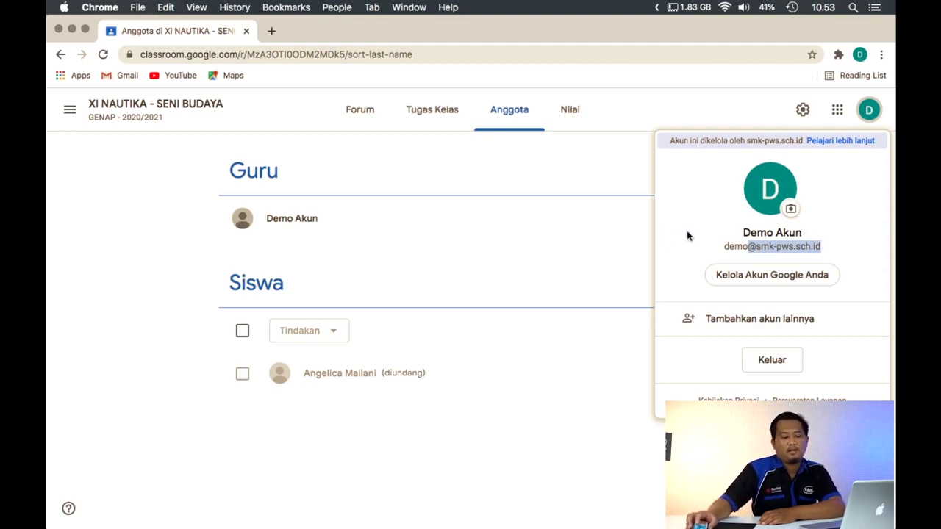
click(596, 237)
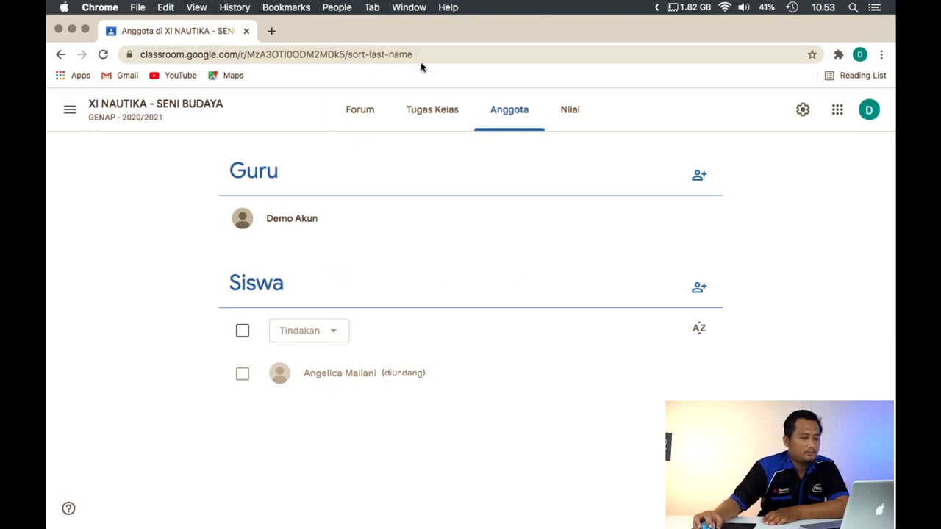
Switch to the SISWA TEST 2 browser profile, search for "class" and open the Google Classroom sign-in page
click(336, 8)
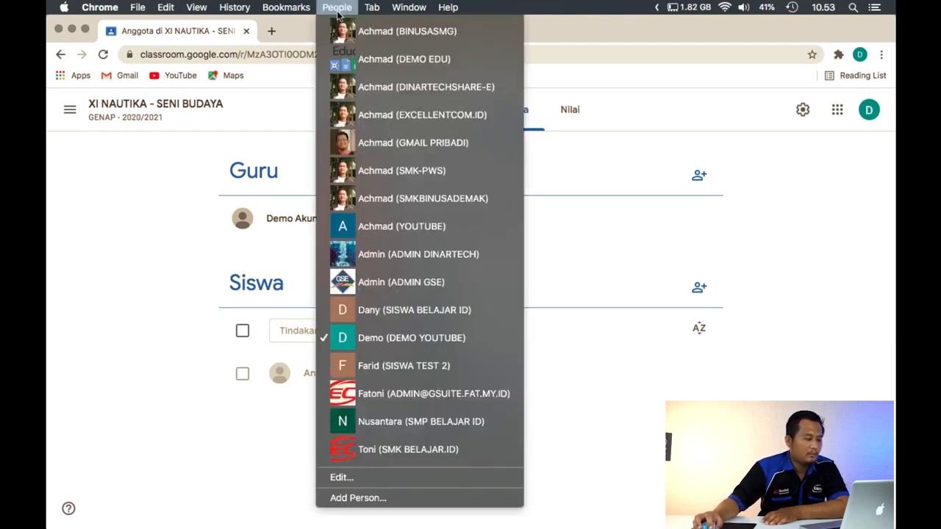
click(110, 126)
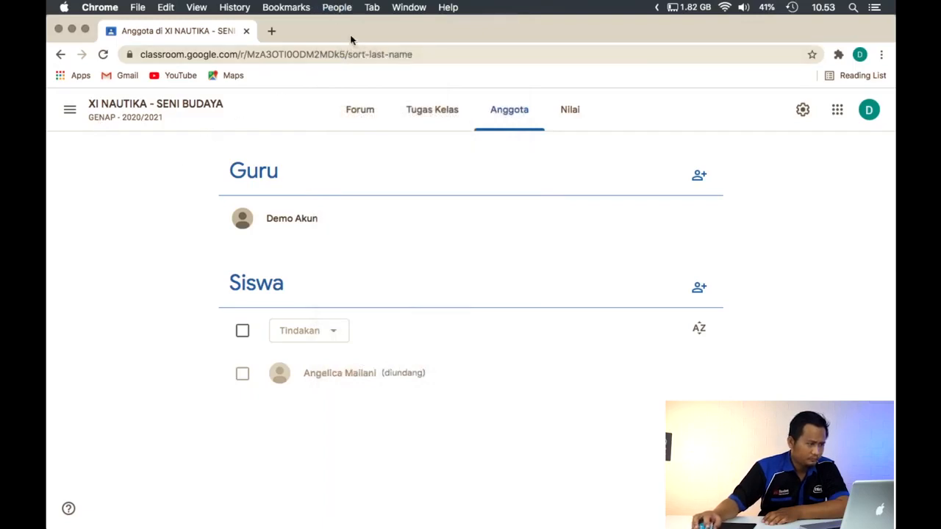
click(336, 7)
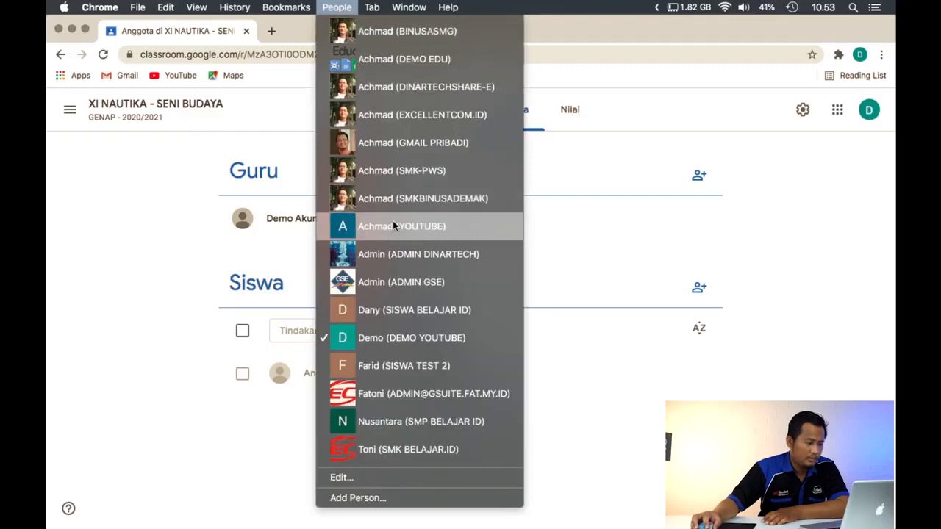
click(405, 366)
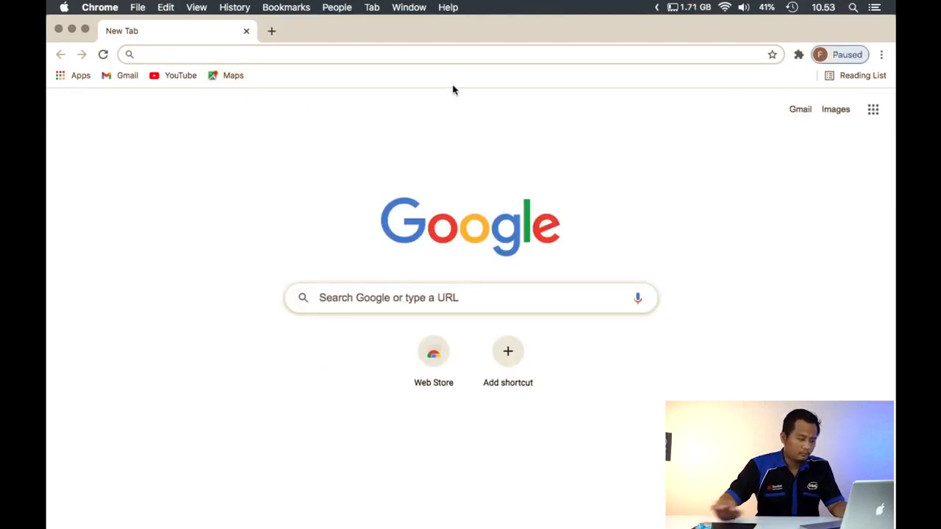
text(class)
key(Return)
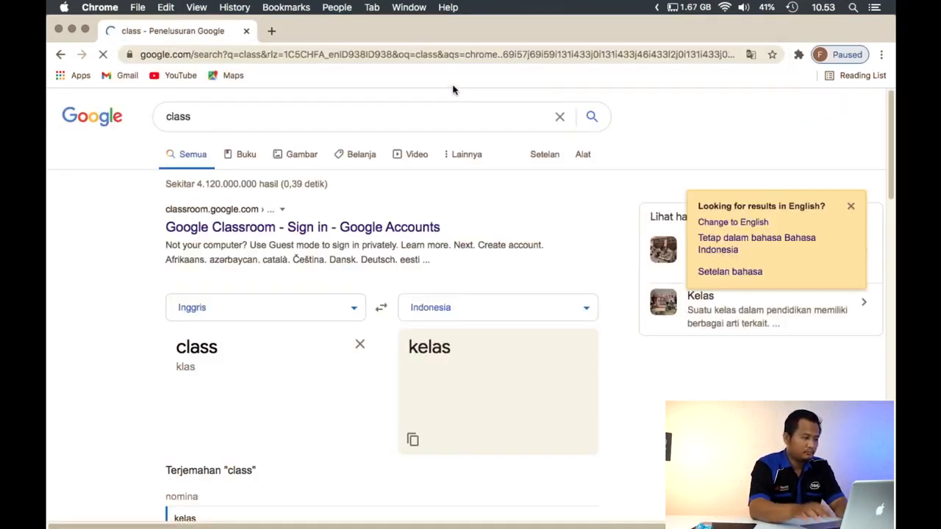
click(340, 227)
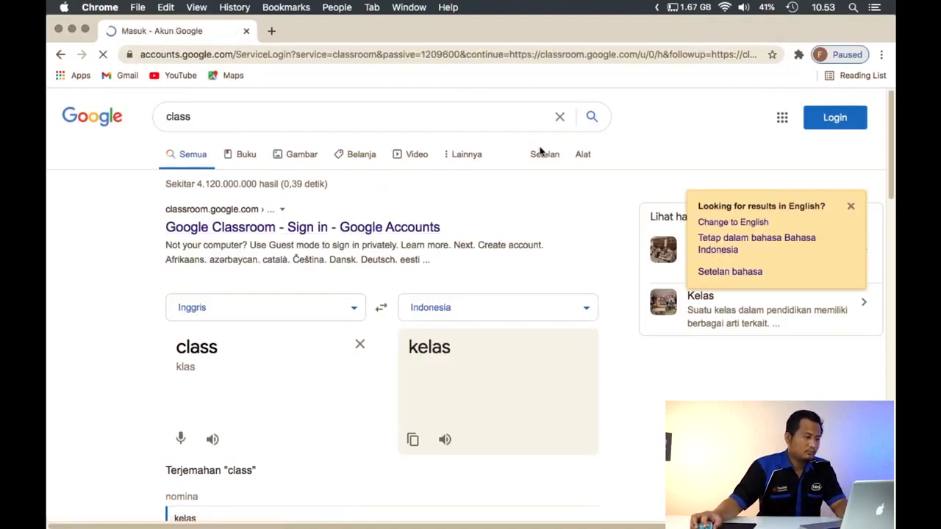
Enter the invited student's school e-mail address on the Google sign-in page and continue to the password prompt
click(474, 290)
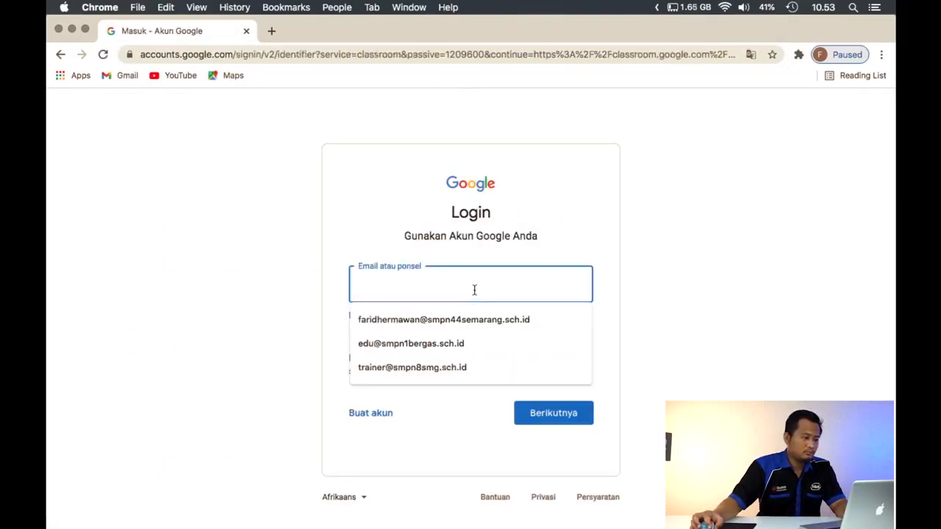
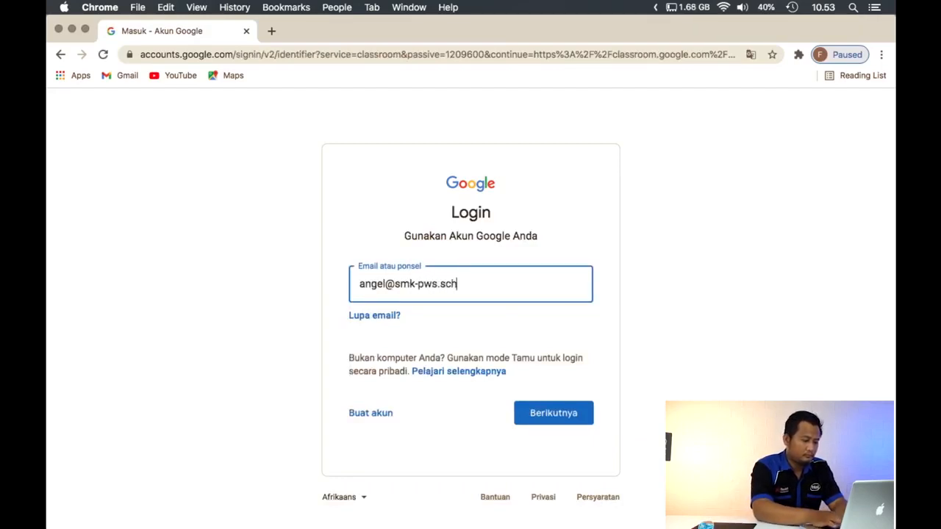
key(Return)
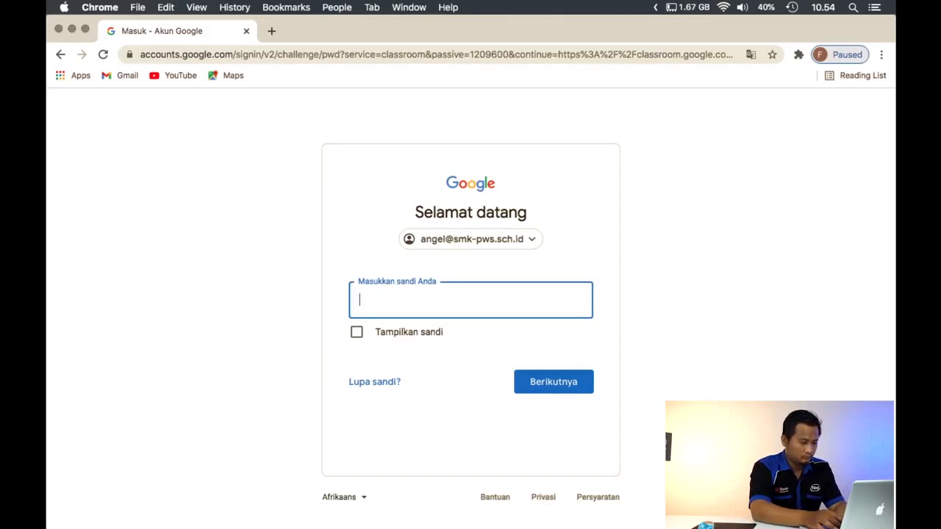
Enter the student's account password, continue to Google Classroom and choose the student role (Saya seorang siswa)
text(•)
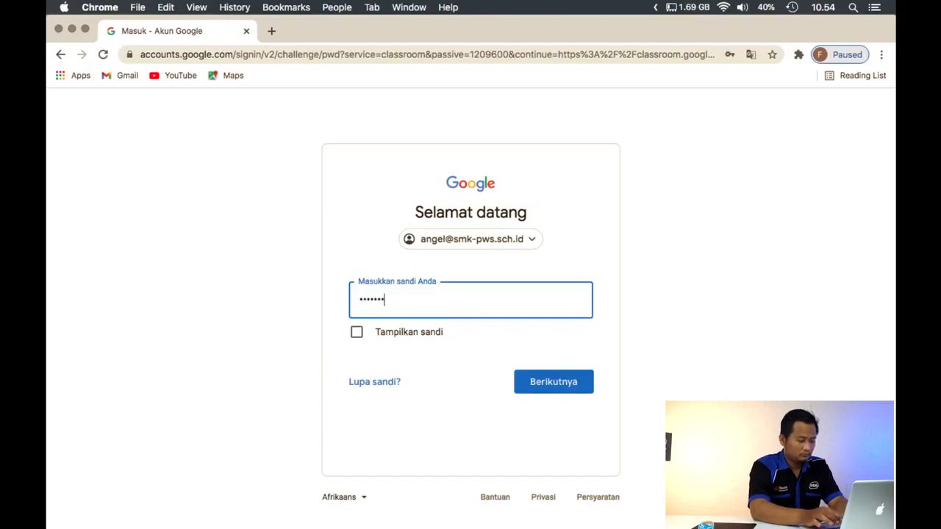
key(Return)
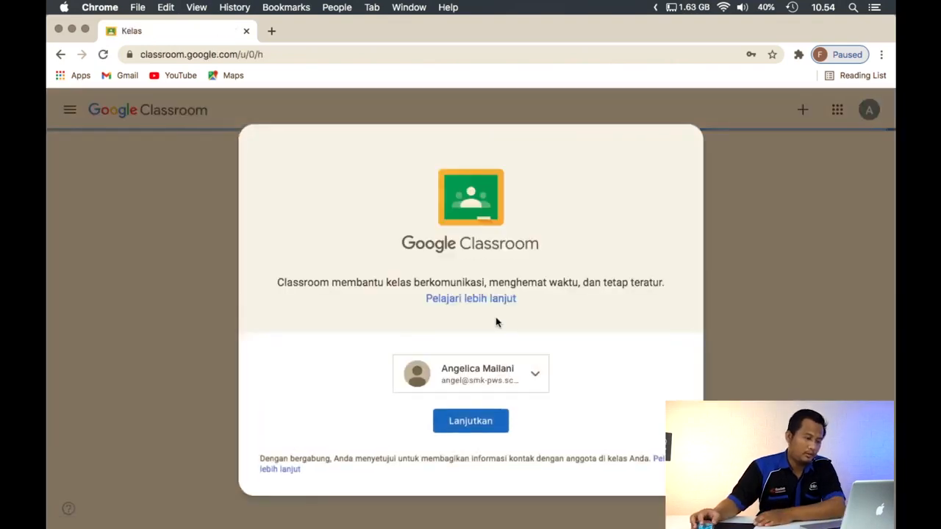
click(491, 428)
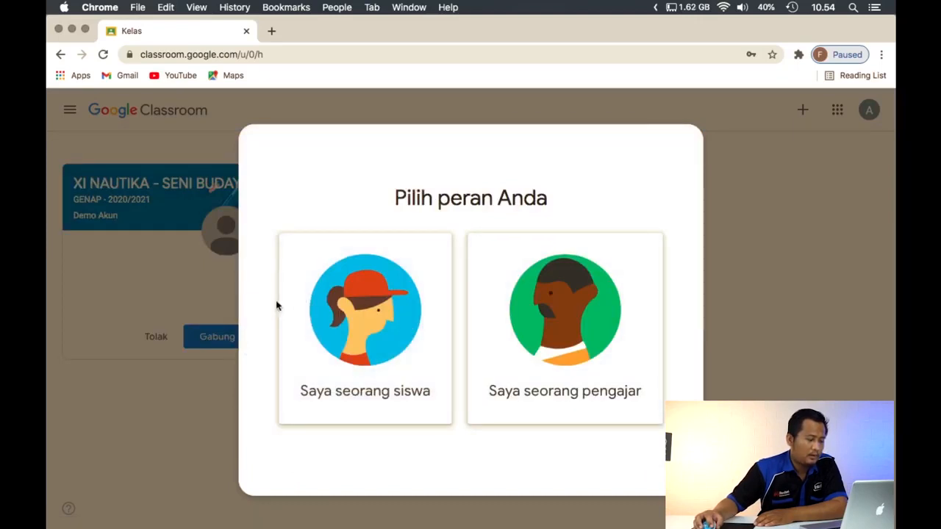
click(360, 315)
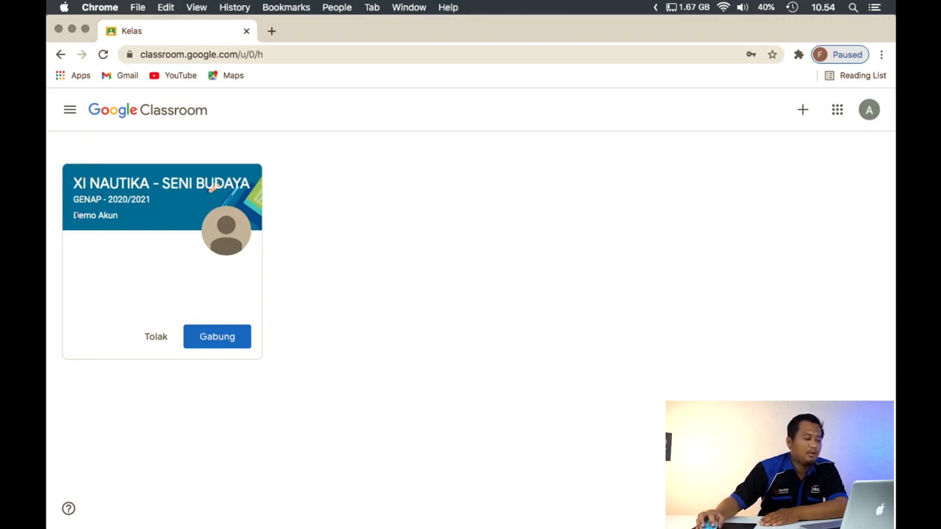
Check the teacher on the XI NAUTIKA - SENI BUDAYA invitation, join the class and dismiss the posting tip
drag(75, 215, 118, 215)
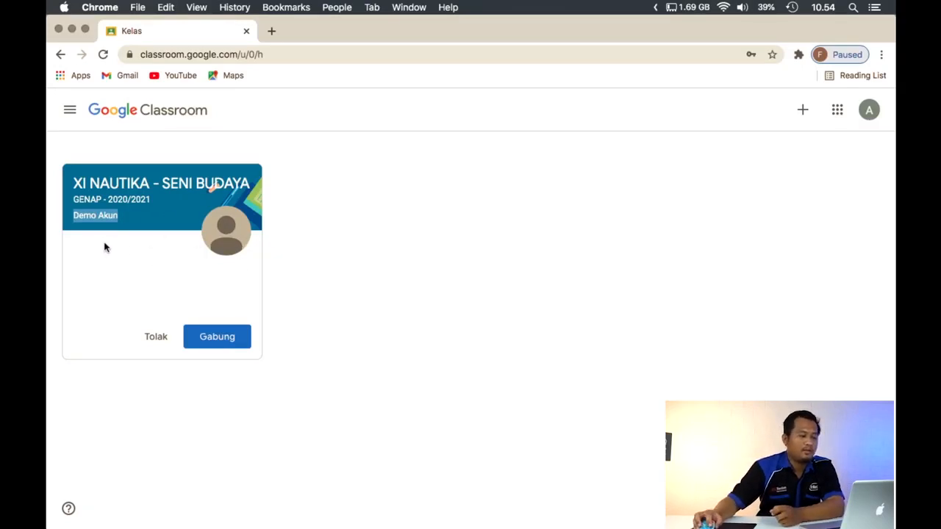
click(142, 274)
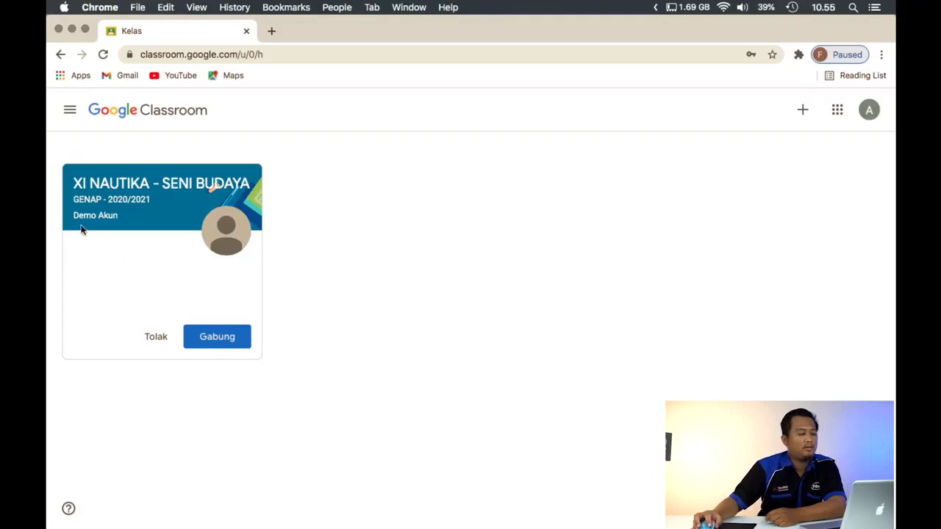
click(218, 336)
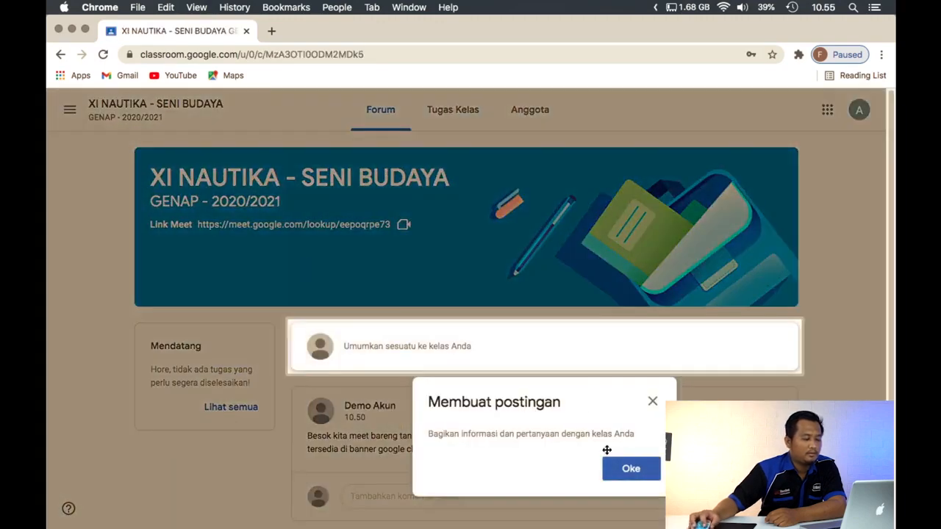
click(632, 470)
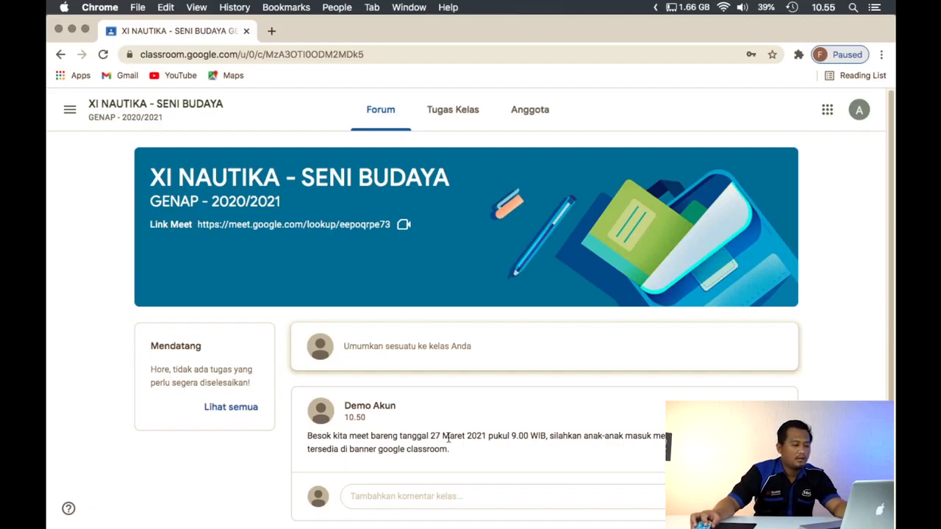
Examine the student's Forum and Anggota pages and compare the member list with the teacher's window
scroll(452, 435, down, 1)
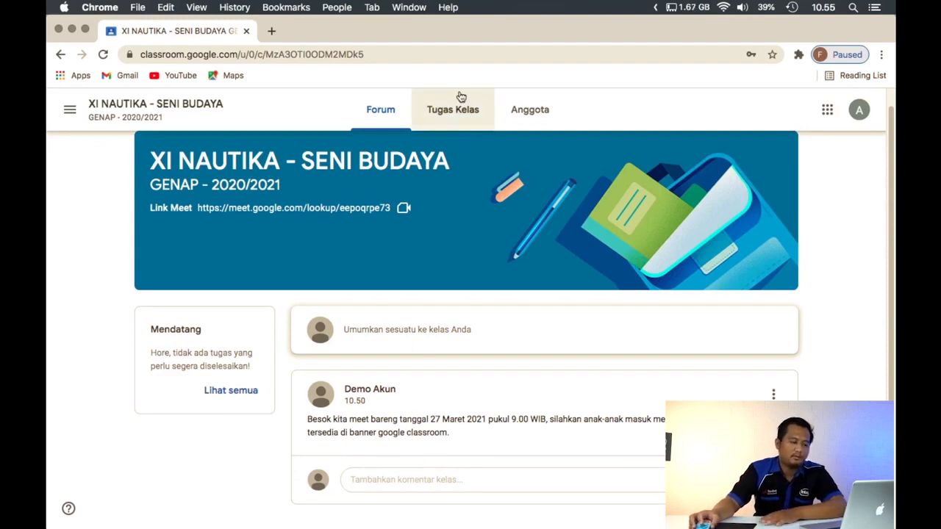
click(546, 122)
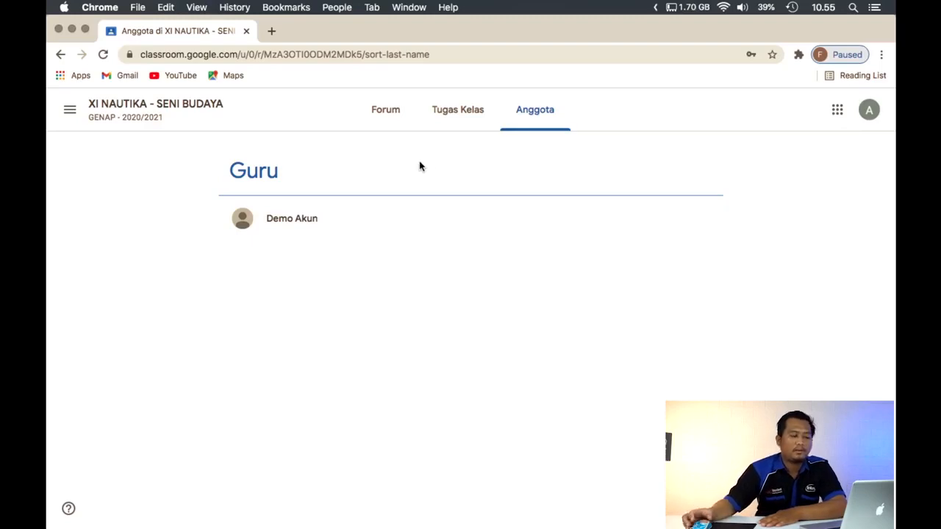
click(395, 128)
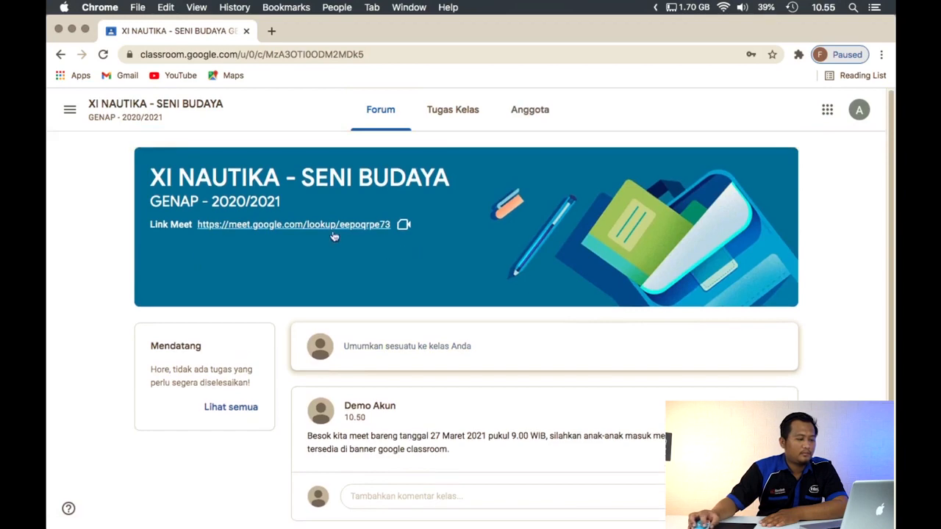
click(525, 112)
key(ctrl+Down)
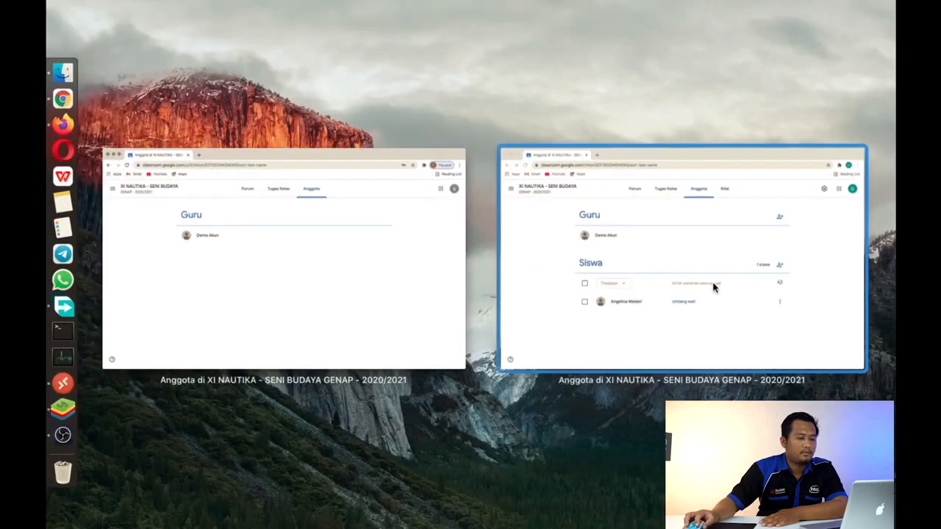
click(372, 332)
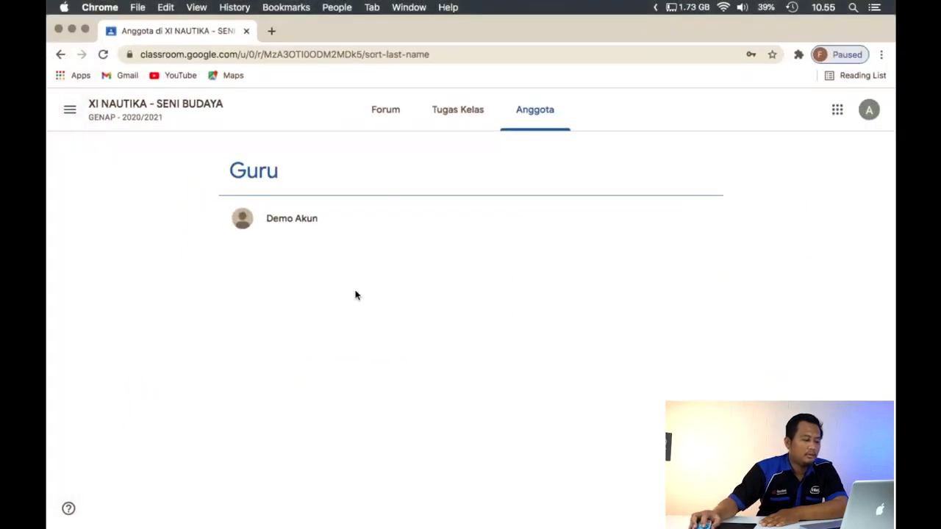
Review the student's Forum and Anggota pages again, and switch to the teacher's Classroom window
click(385, 119)
scroll(410, 265, down, 1)
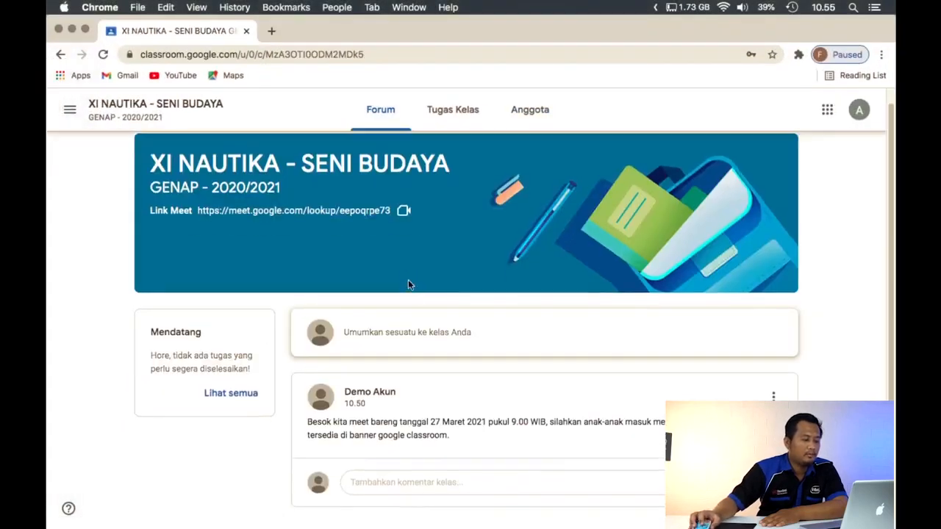
scroll(409, 280, up, 1)
click(536, 122)
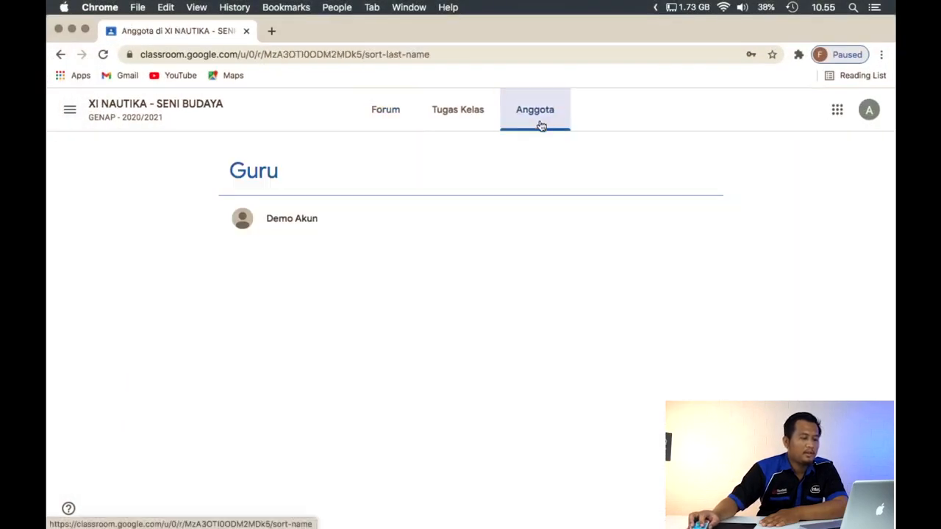
click(385, 122)
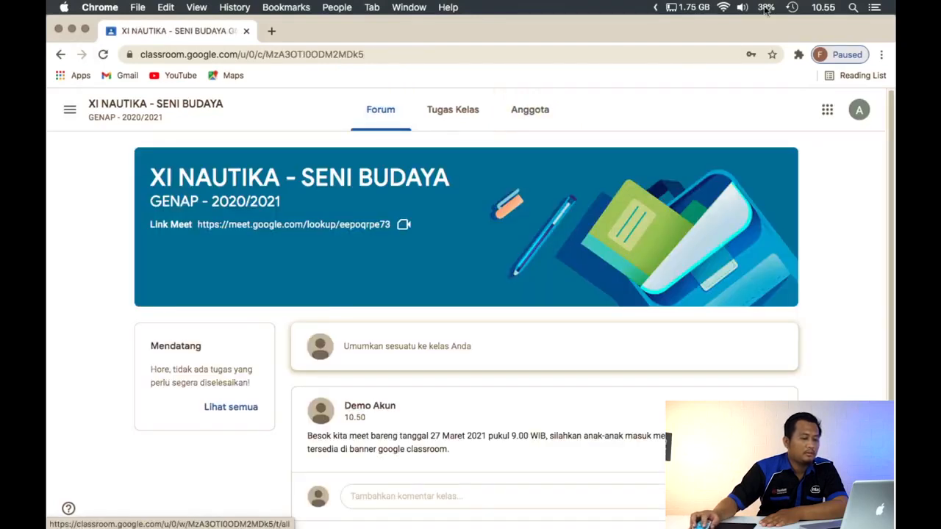
key(ctrl+Down)
click(749, 283)
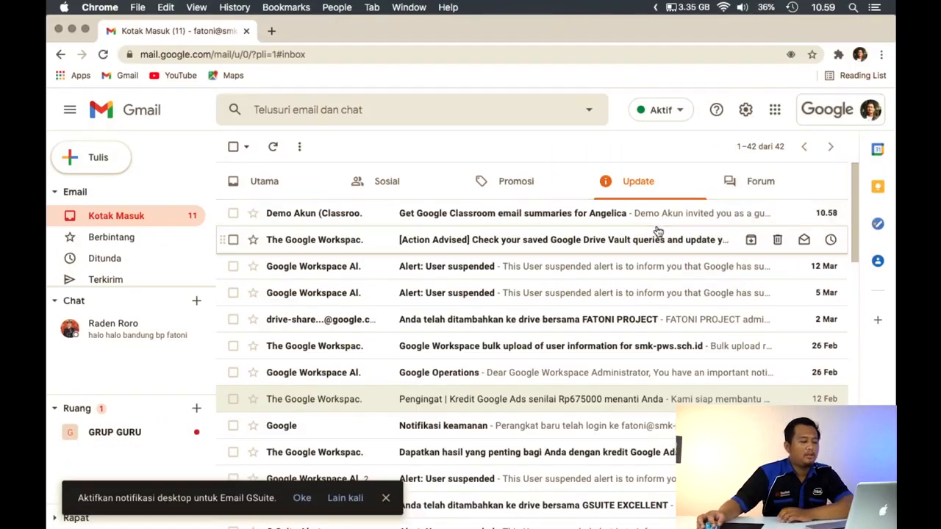
Open the Classroom guardian invitation e-mail in Gmail, check who sent it and accept the invitation with the signed-in account
click(656, 222)
scroll(621, 271, down, 10)
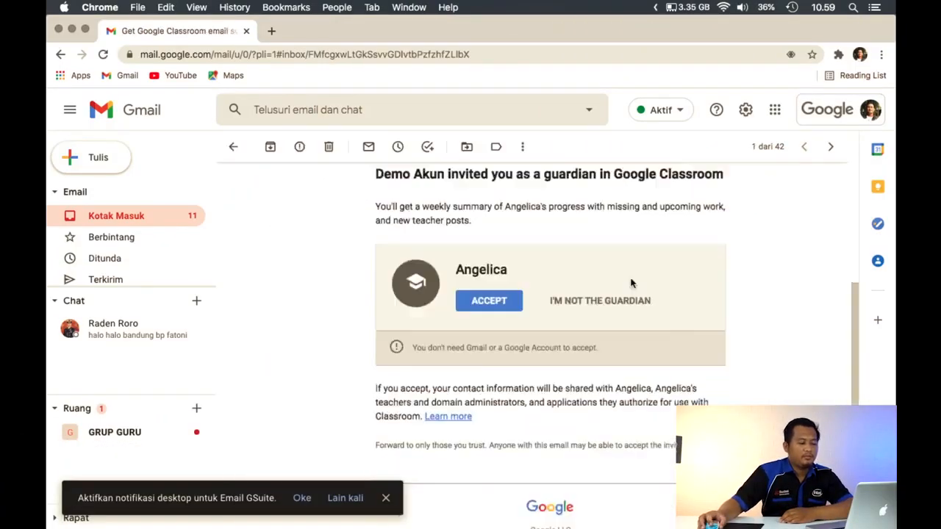
scroll(624, 278, up, 2)
scroll(629, 283, up, 4)
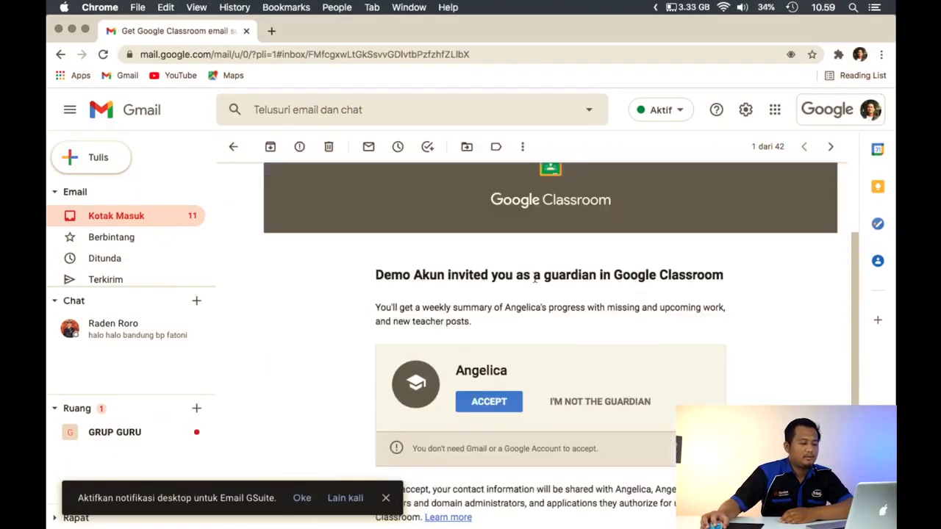
scroll(419, 275, down, 1)
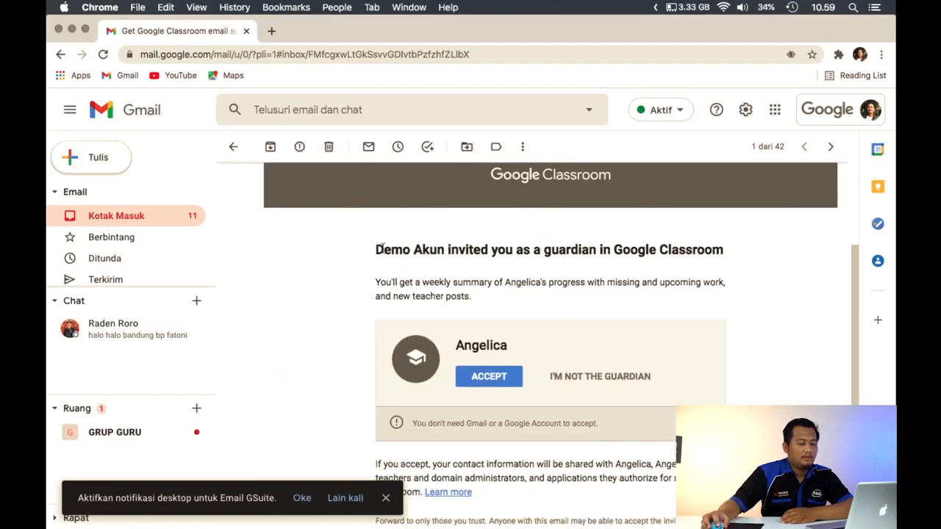
drag(376, 250, 442, 253)
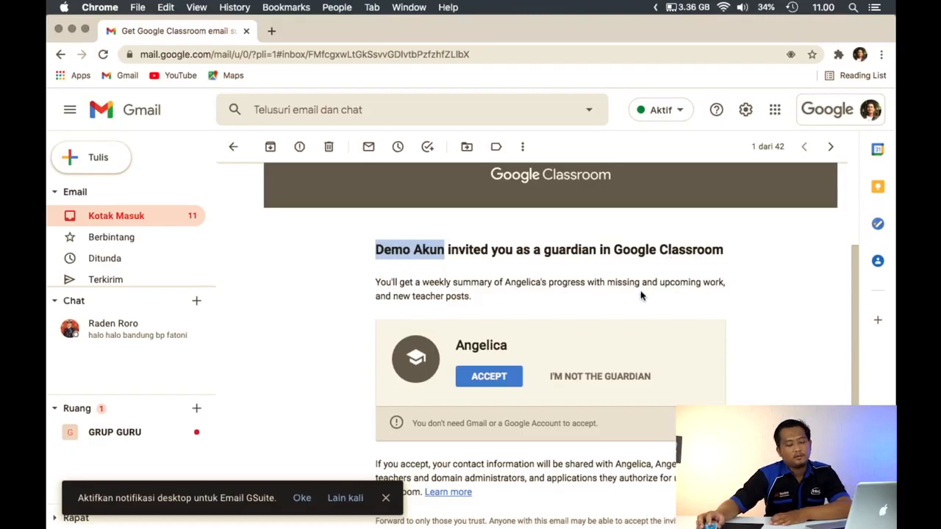
click(516, 385)
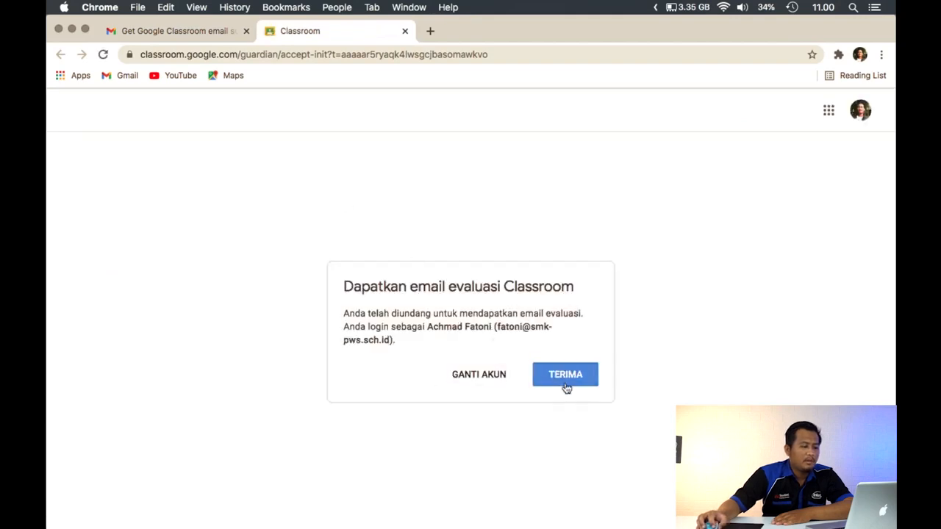
click(571, 380)
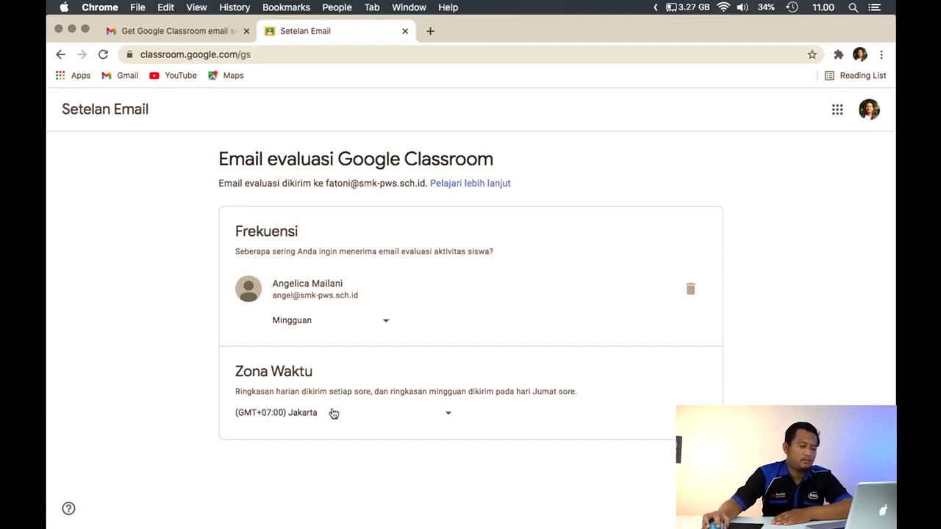
Set the frequency of the student's Classroom summary e-mails to Harian
click(331, 327)
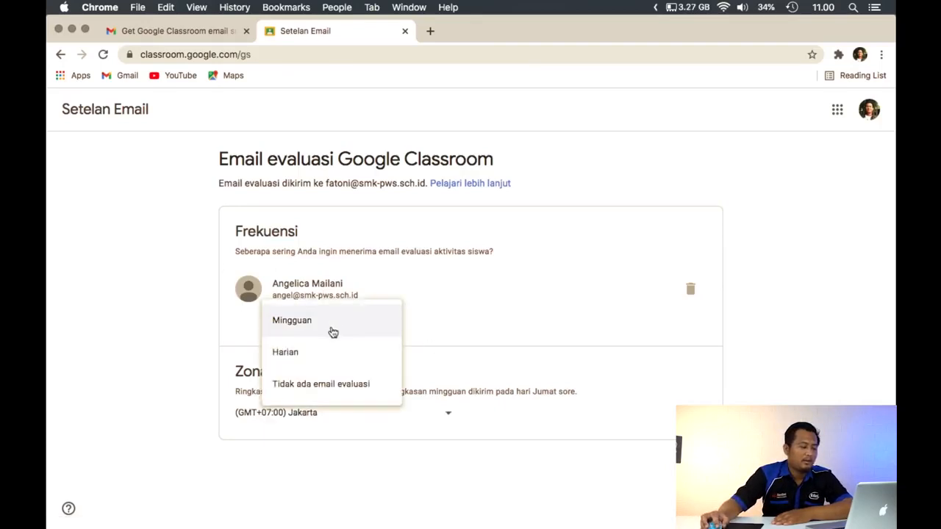
click(328, 362)
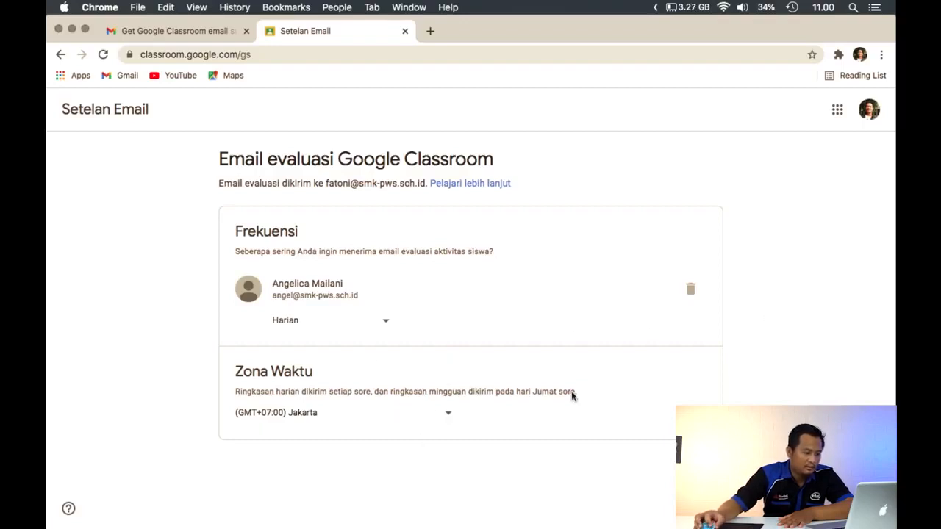
click(340, 324)
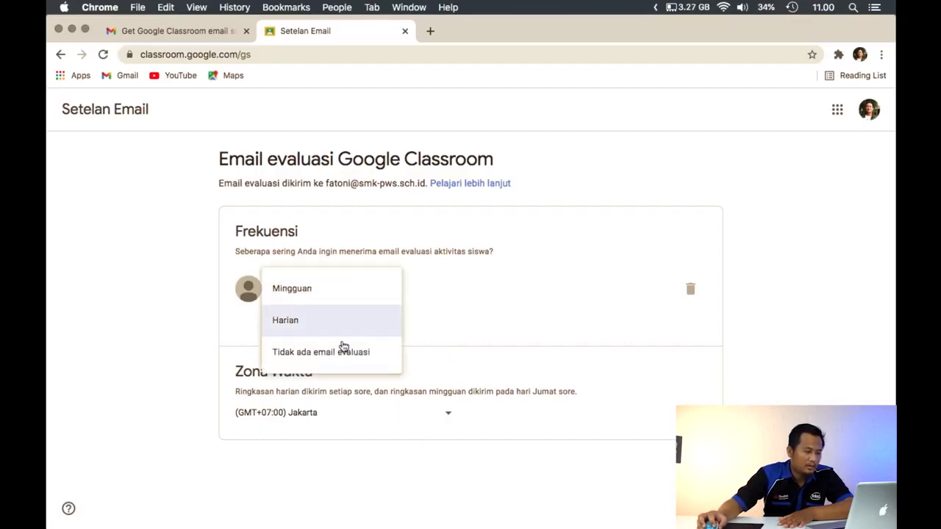
click(330, 331)
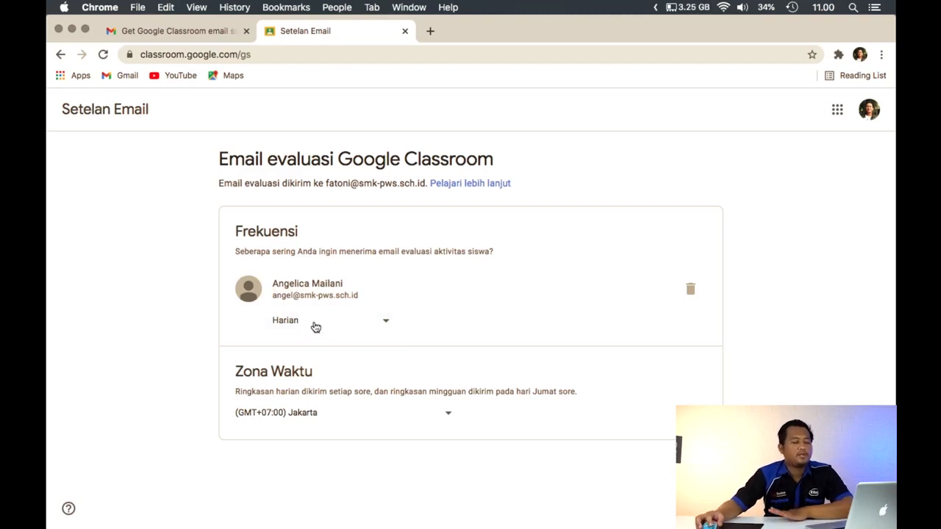
Try the Tidak ada email evaluasi frequency for the student's summaries, and restore it to Harian
click(315, 326)
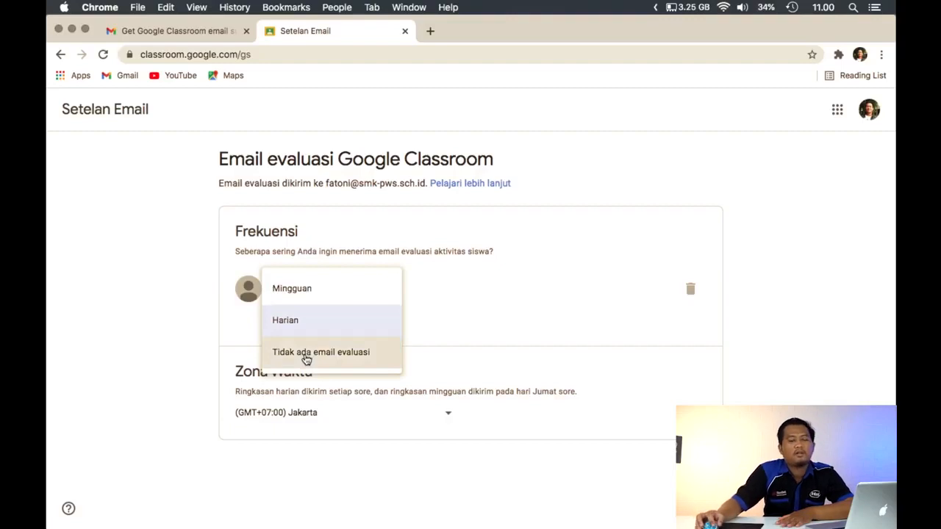
click(305, 356)
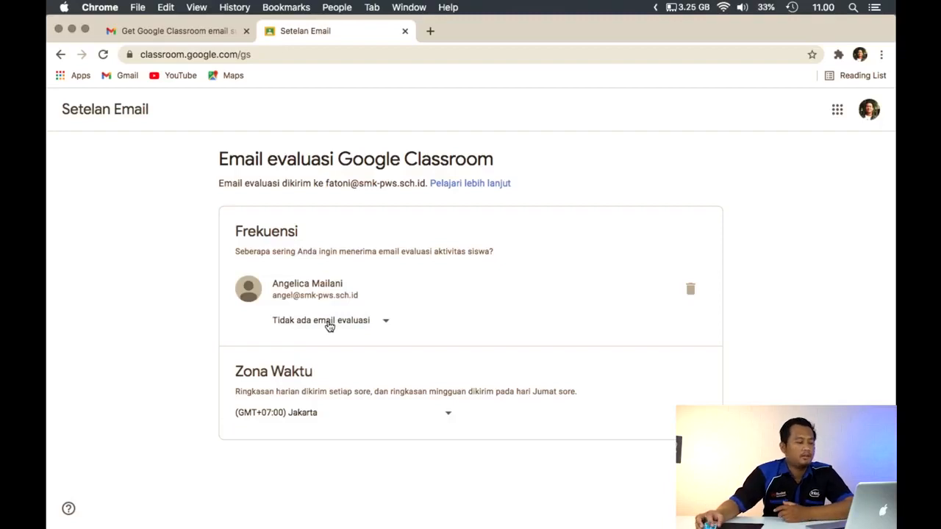
click(329, 324)
click(328, 299)
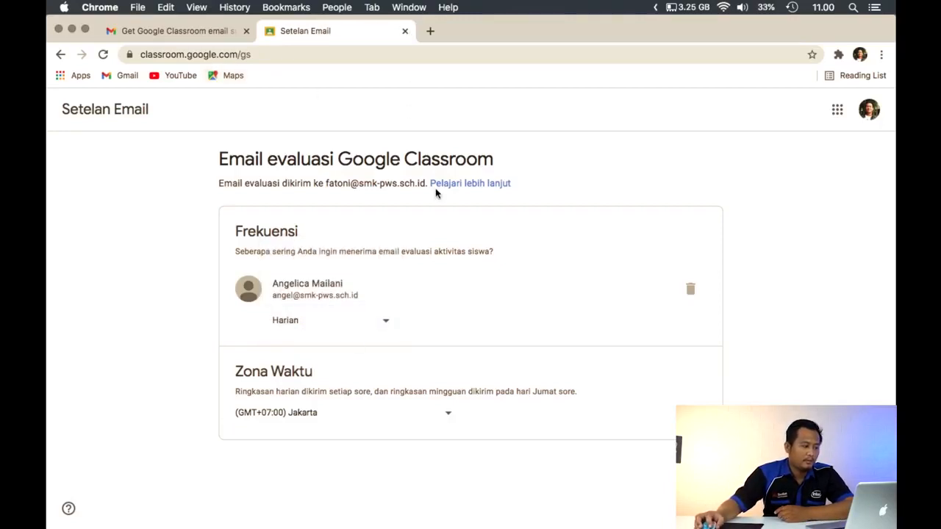
Check the summary frequency options, close the Setelan Email page and switch to the teacher's Anggota page
click(327, 326)
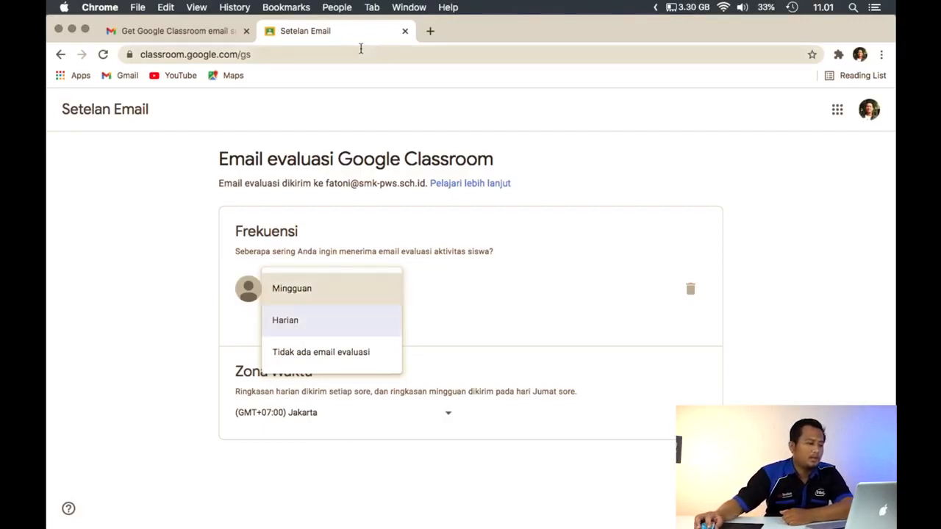
click(405, 32)
key(ctrl+Up)
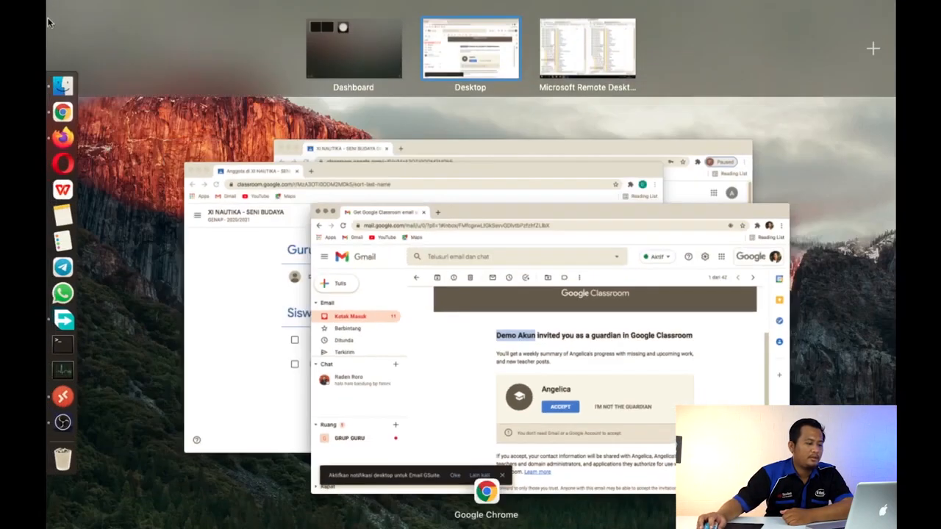
click(249, 224)
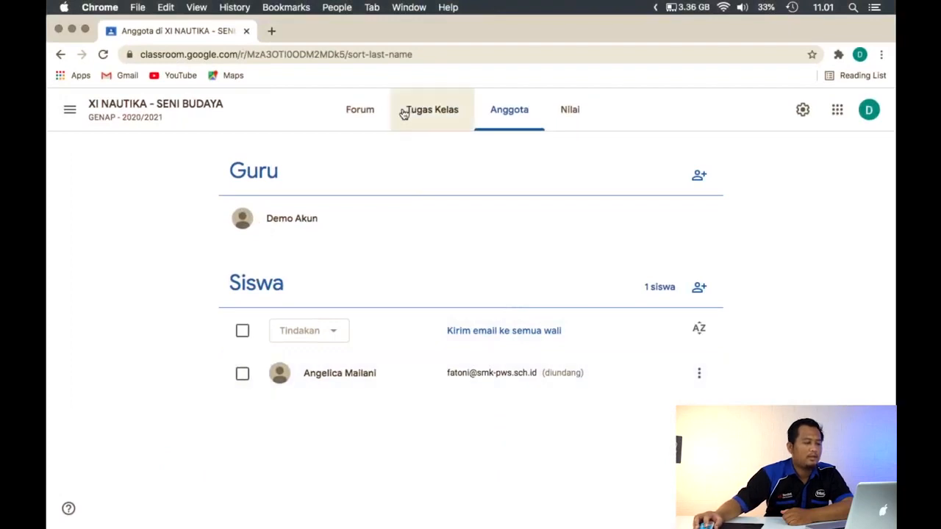
Create a new Tugas kuis in the class's Tugas Kelas section and dismiss the introductory tip about adding materials
click(431, 118)
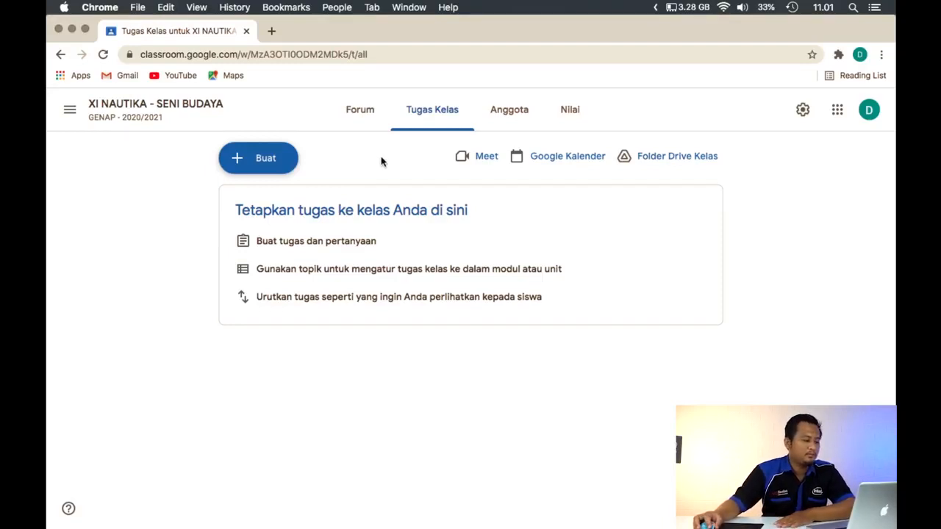
click(292, 169)
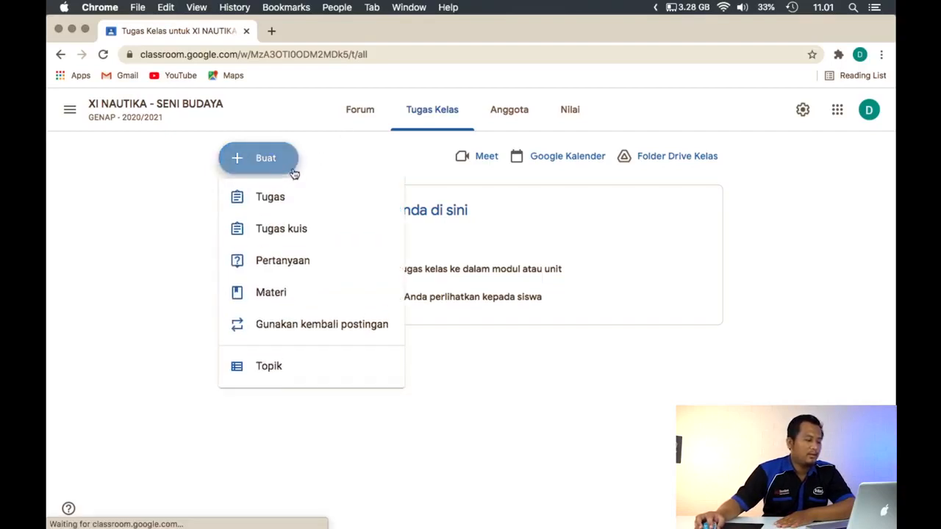
click(317, 245)
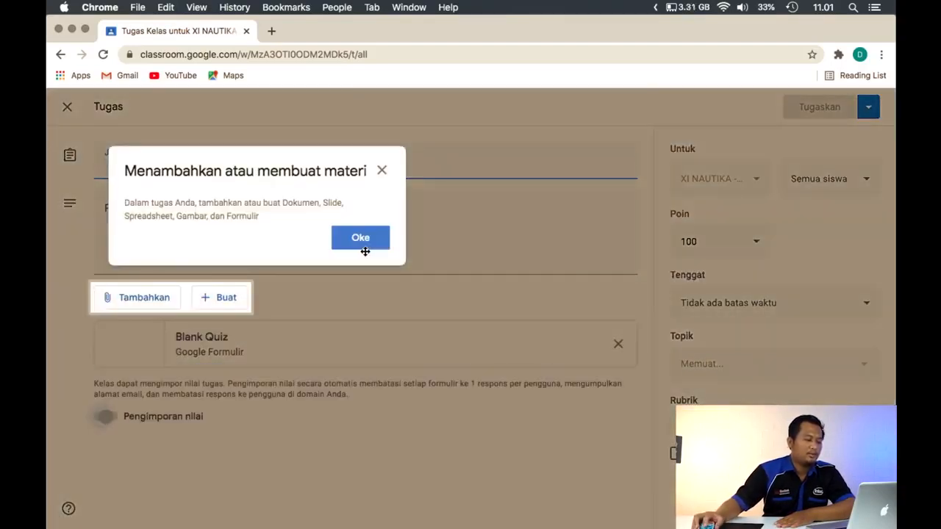
click(362, 243)
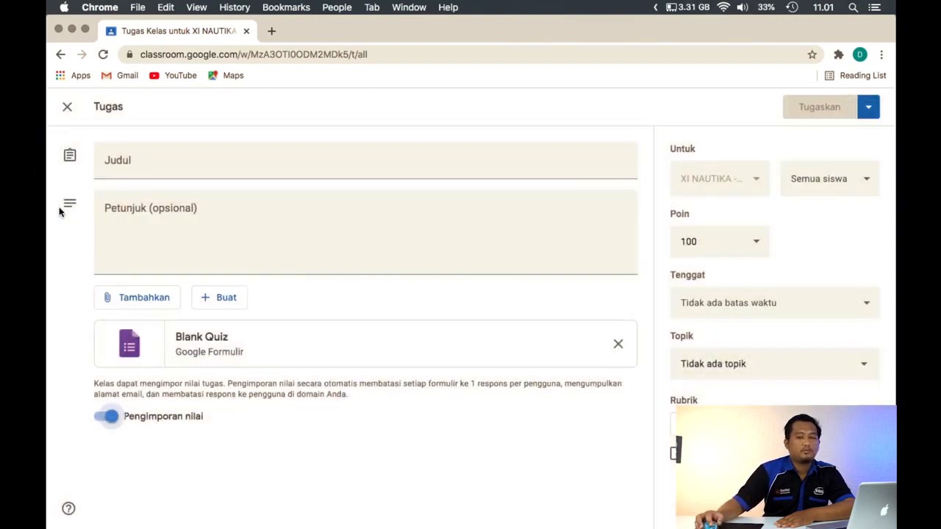
Title the quiz assignment PENGETAHUAN AWAL
click(147, 167)
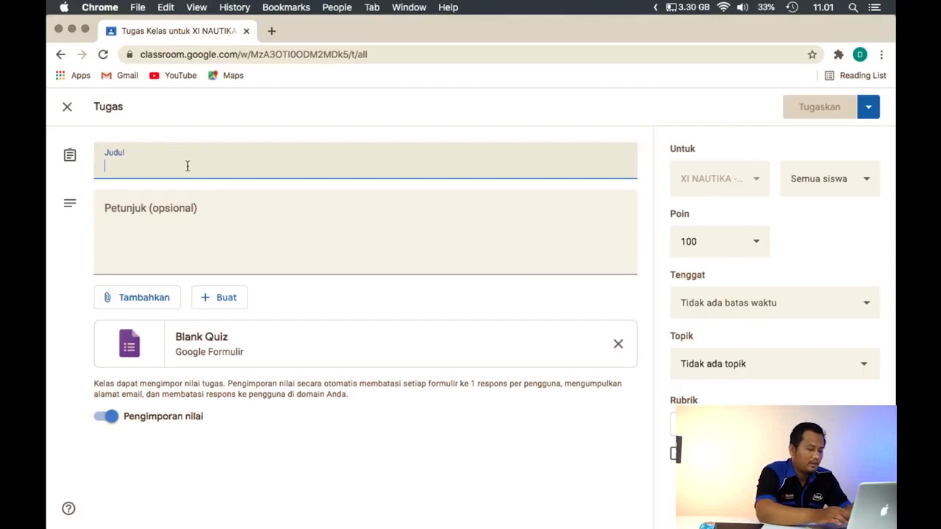
text(M)
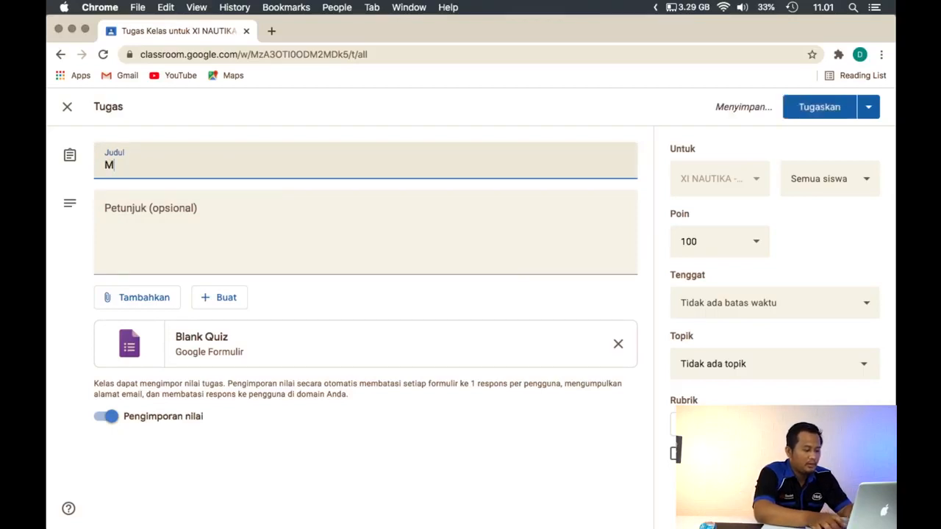
key(BackSpace)
text(PENGE)
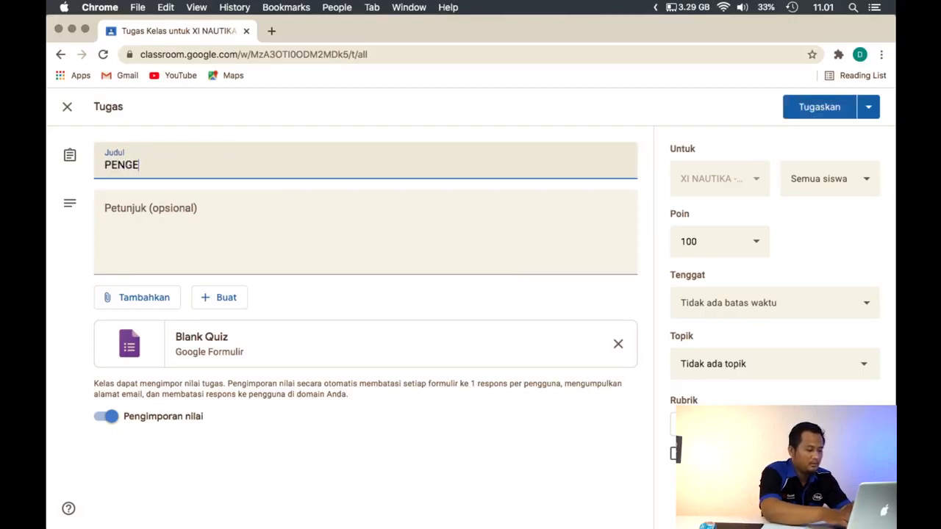
text(TAHUAN)
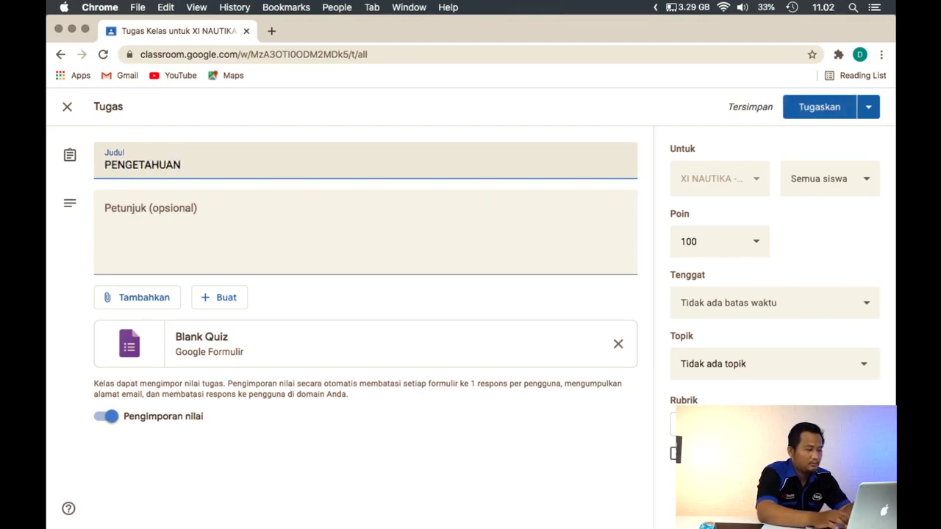
text( AWAL)
click(283, 208)
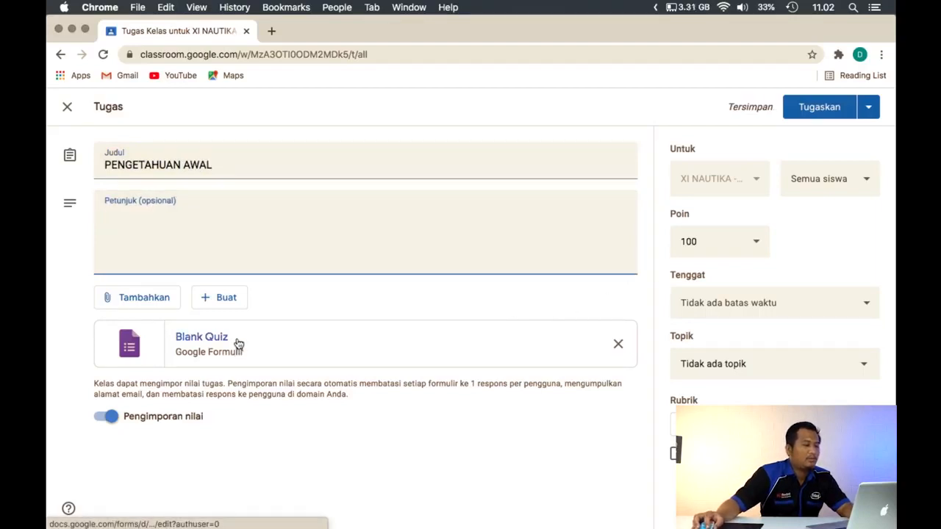
Open the attached Blank Quiz form, set its title to PENGETAHUAN AWAL and dismiss the Google Formulir tour offer
click(236, 342)
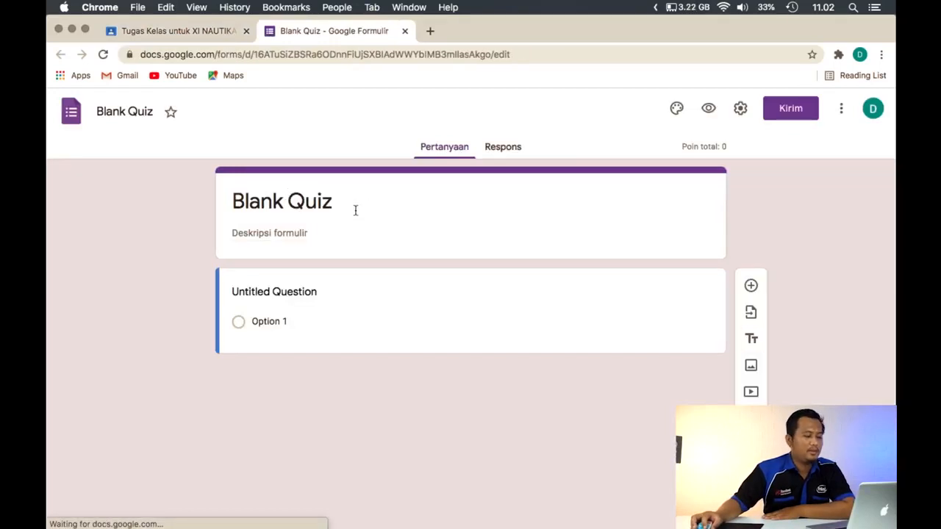
text(PEN)
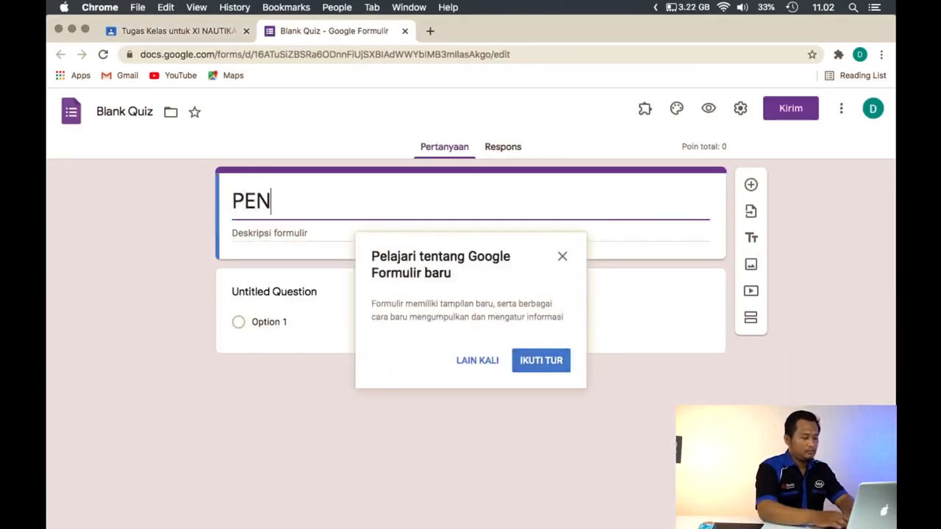
text(GETAHUA)
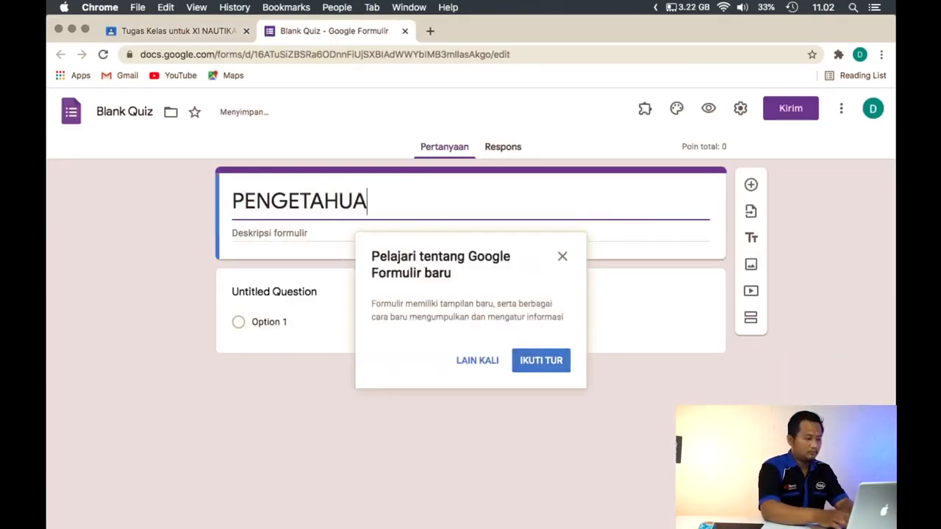
text(N UMUM)
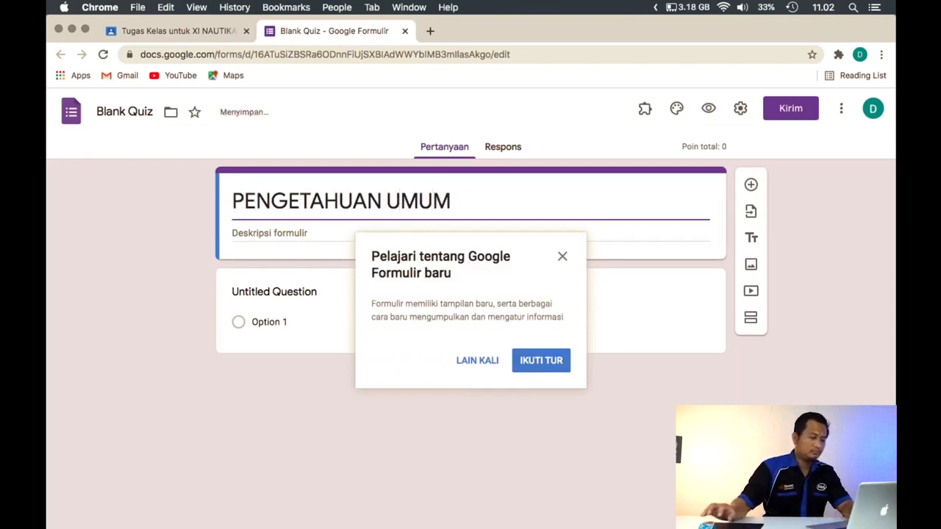
key(BackSpace)
key(BackSpace)
key(BackSpace)
key(BackSpace)
text(AWAL)
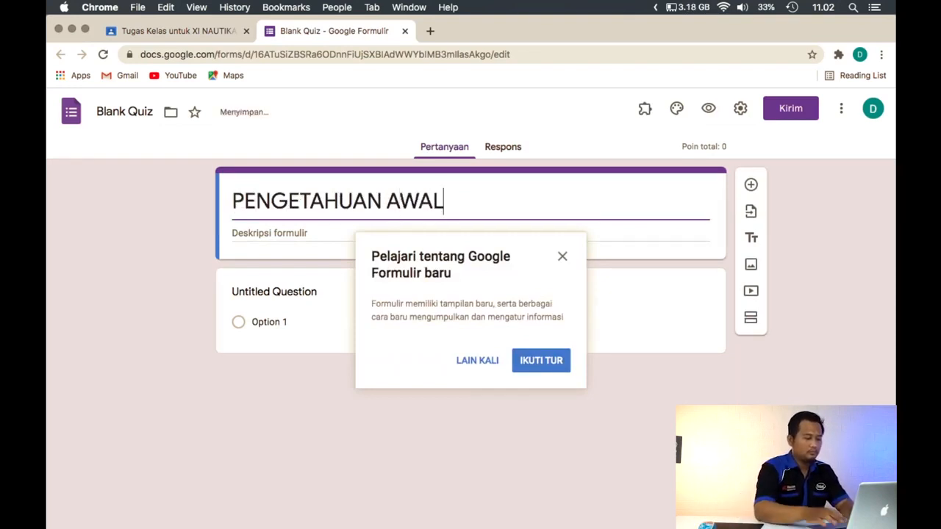
click(563, 259)
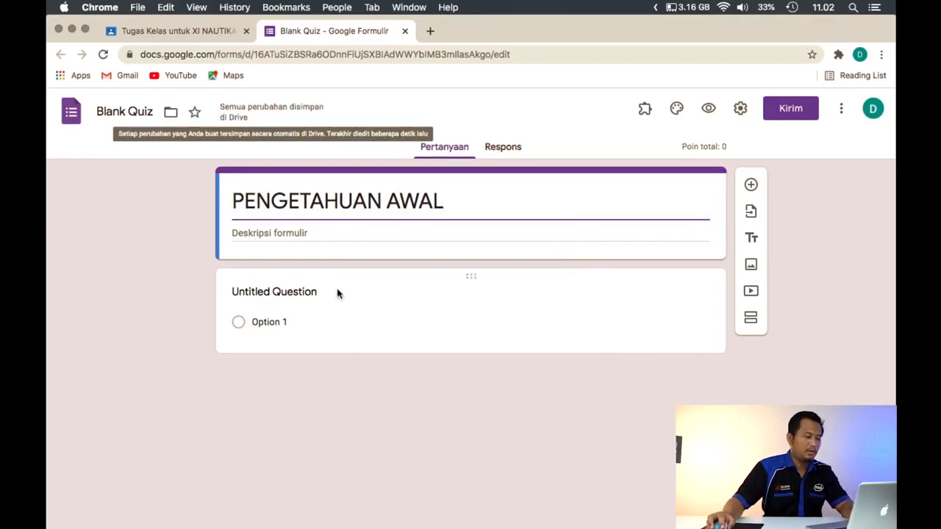
Search Google images for "italia bendera" and insert the plain green, white and red flag into the untitled question
click(336, 292)
click(124, 326)
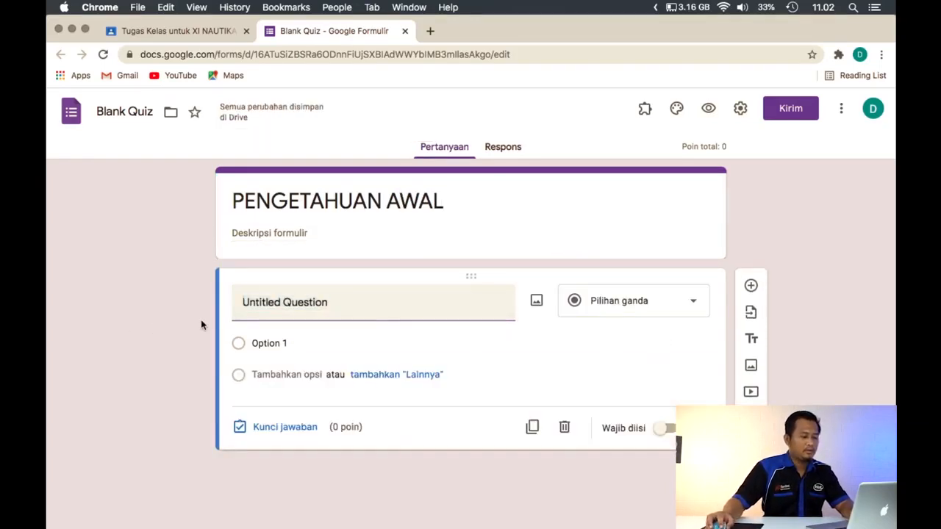
click(539, 307)
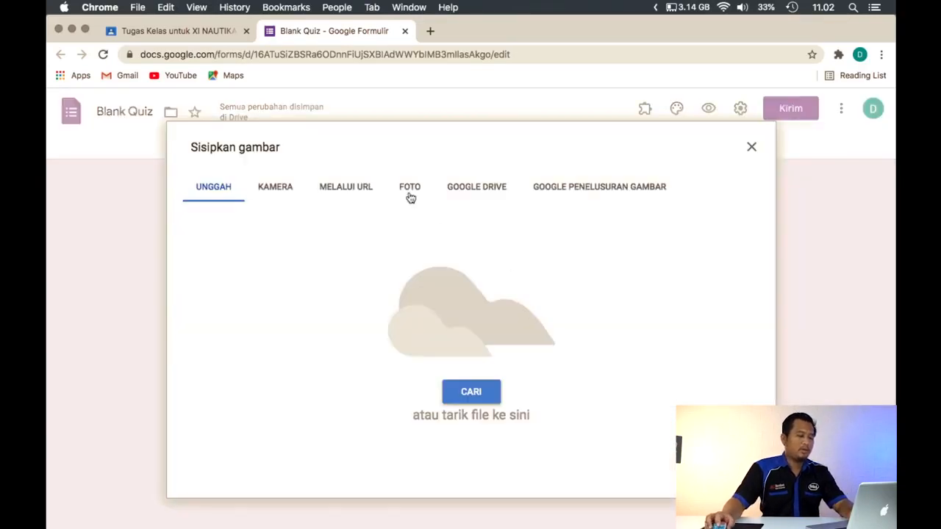
click(581, 188)
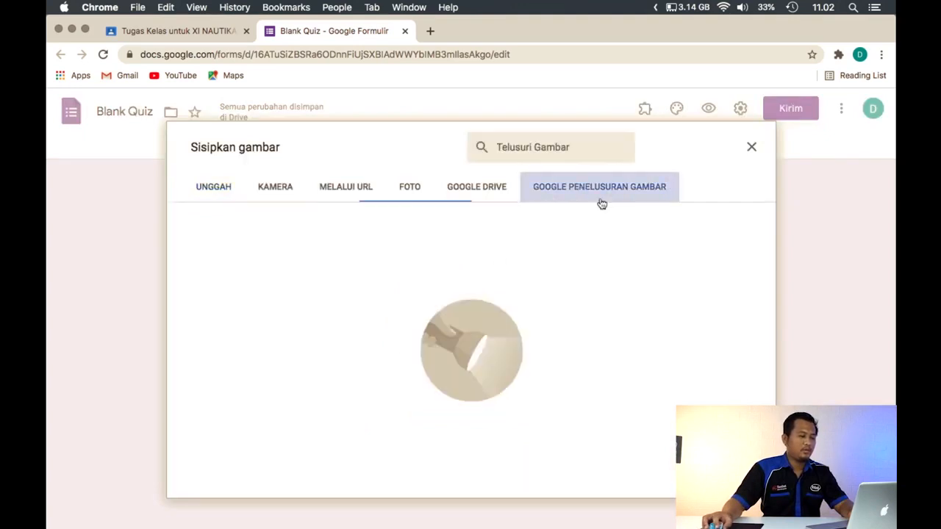
click(478, 156)
text(italia)
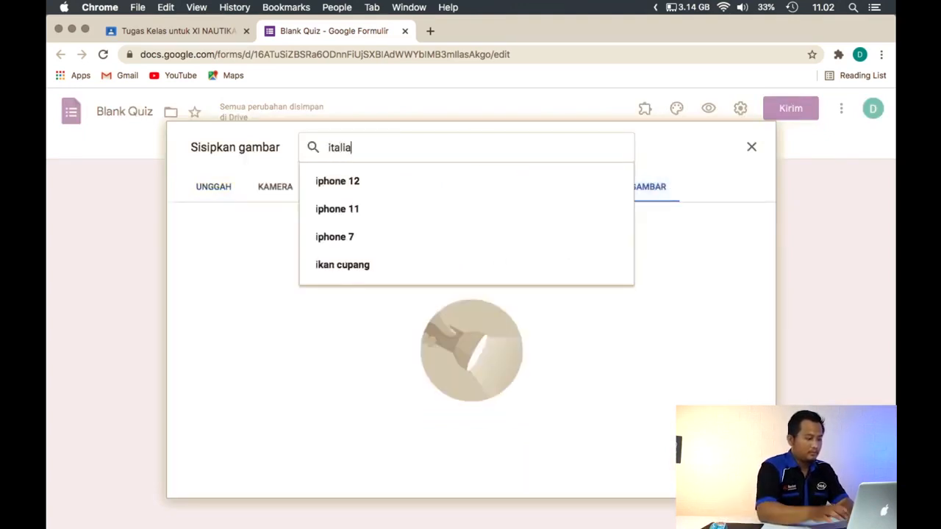
text( bend)
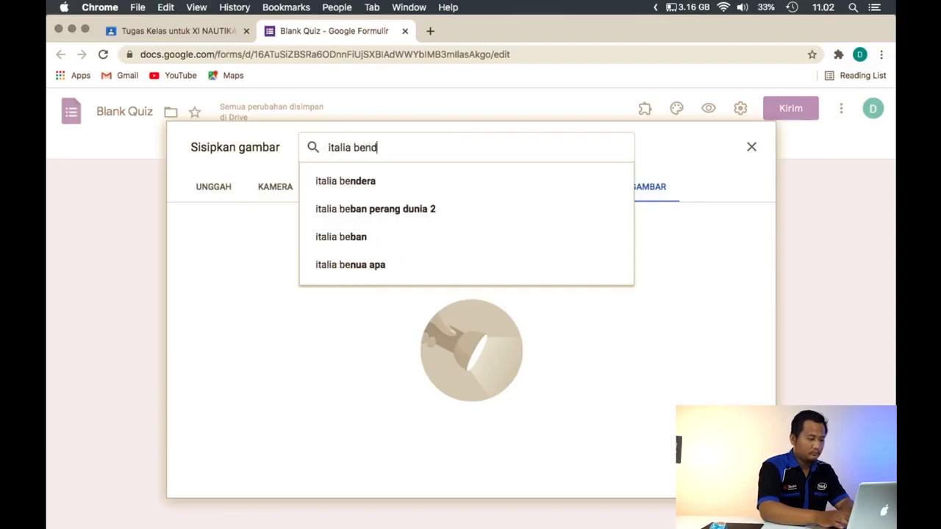
text(era)
key(Return)
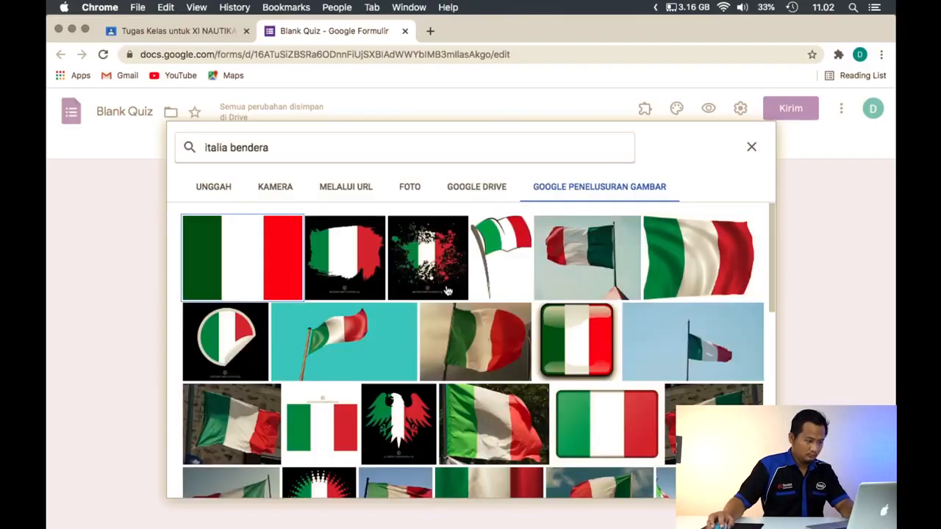
click(283, 261)
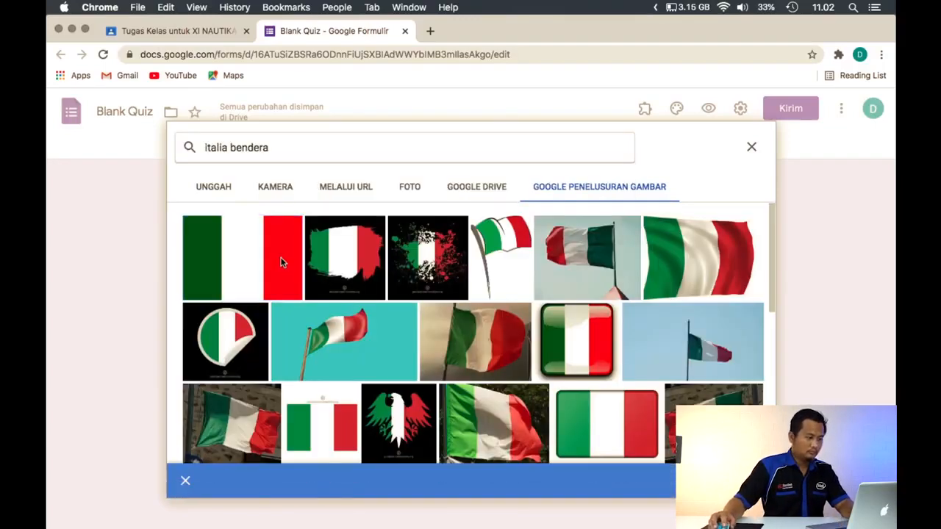
double_click(279, 260)
Replace the untitled question's text with "Bendera dari negara manakan ini ..."
click(319, 304)
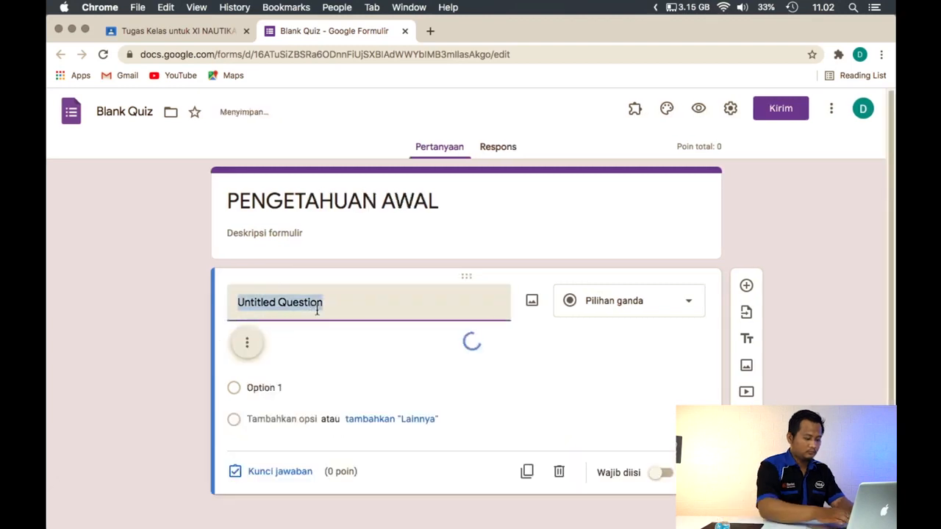
text(Bendera dari )
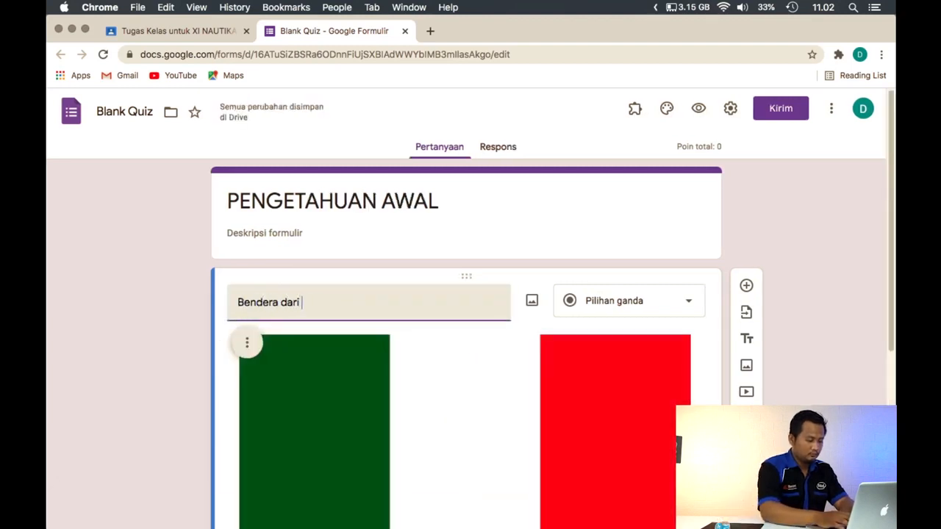
text(negara man)
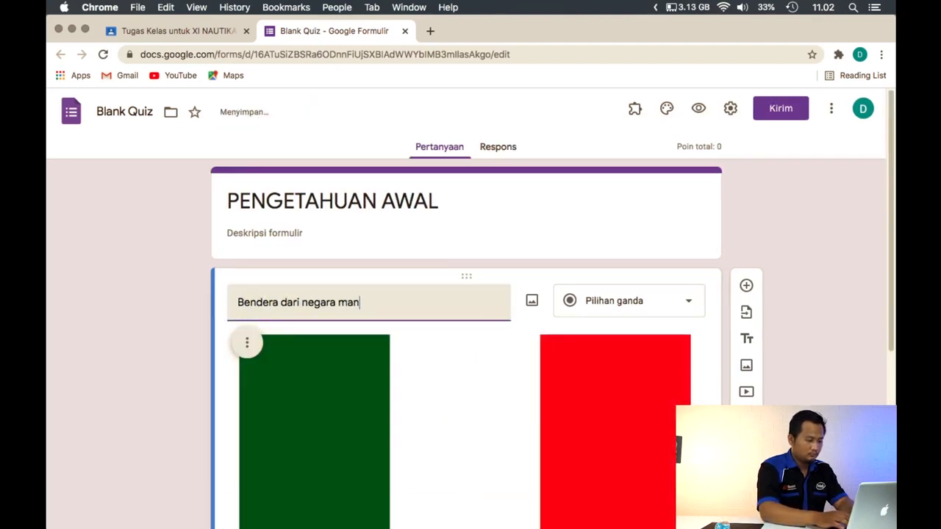
text(akan ini)
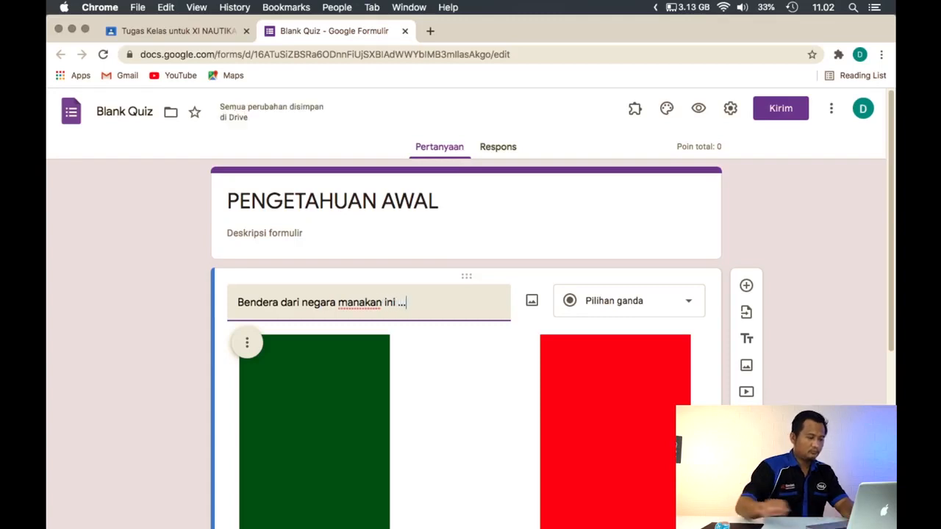
text( ...)
Enter Belgia, Italia and Perancis as the first three answer options of the flag question
scroll(357, 314, down, 5)
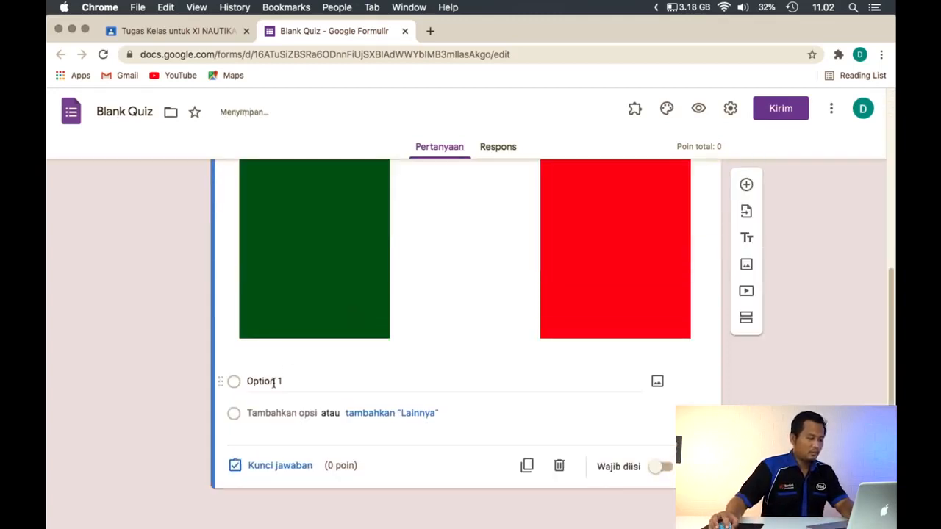
click(273, 382)
text(Belgia)
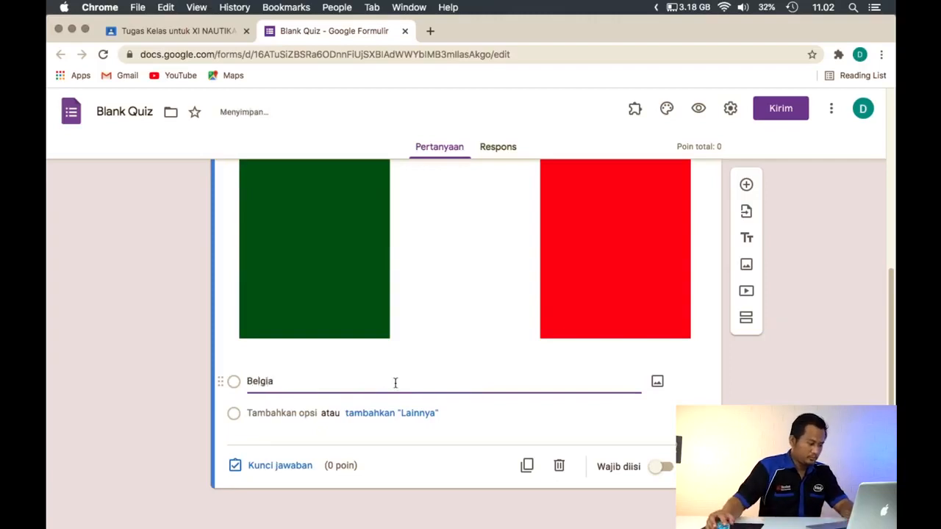
click(294, 413)
text(Italia)
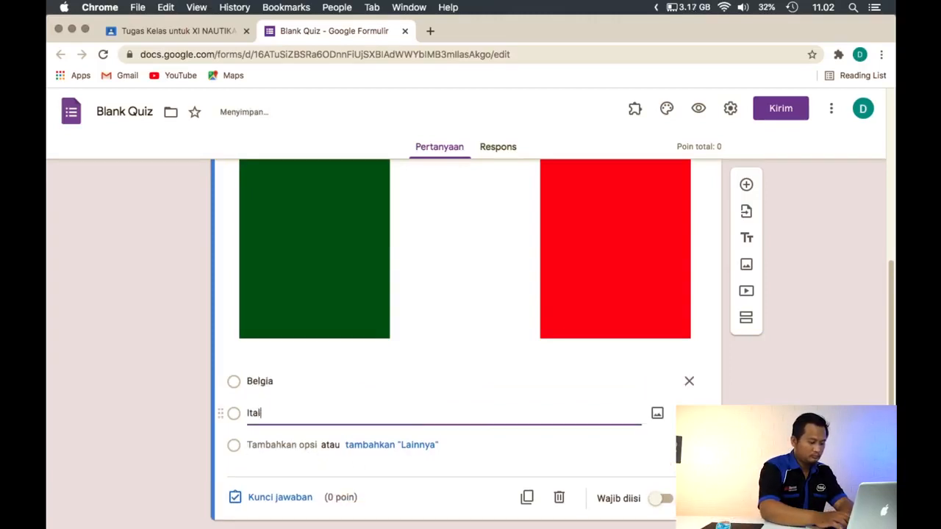
click(269, 446)
text(Peran)
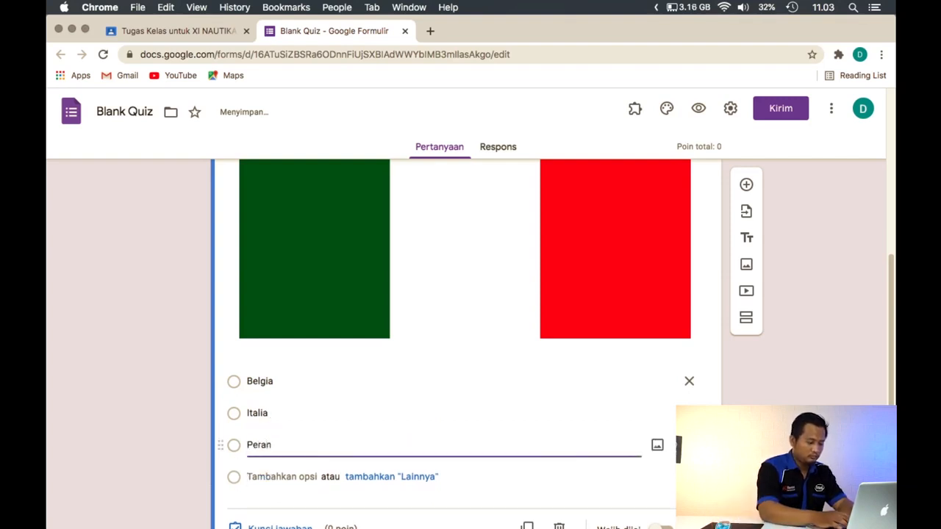
text(cis)
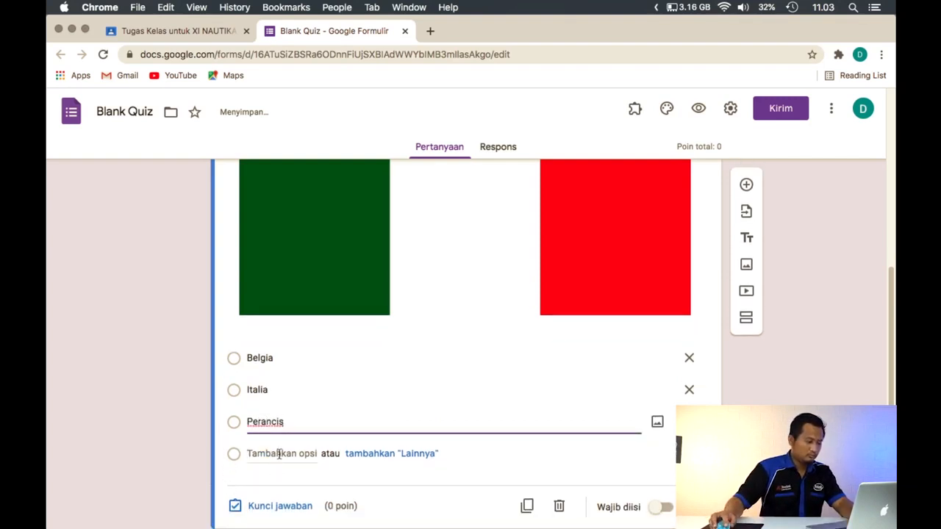
Add Jerman and Polandia as the fourth and fifth answer options of the flag question
click(283, 453)
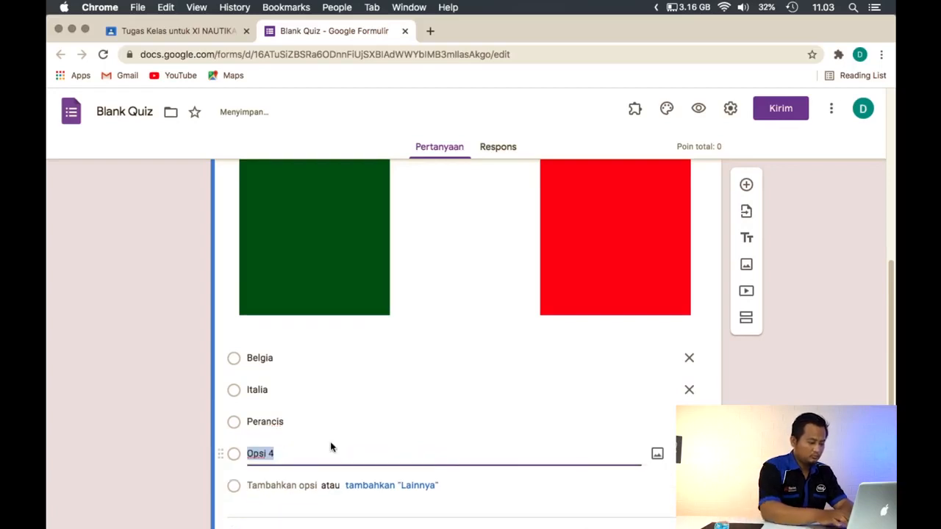
text(Jerman)
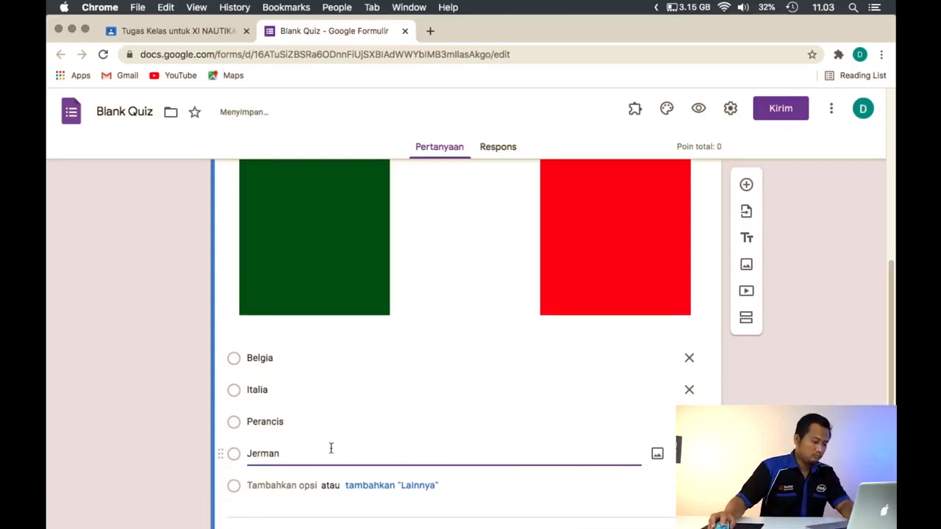
scroll(331, 448, down, 1)
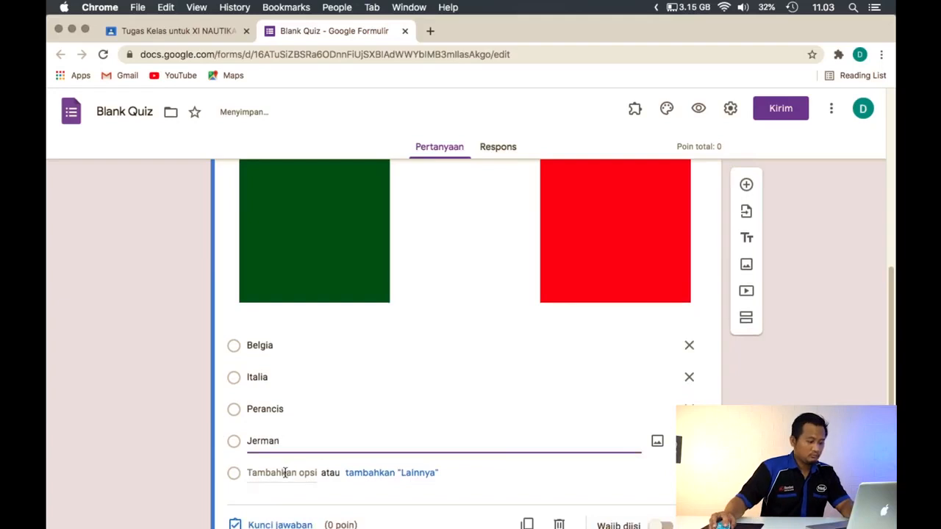
click(285, 473)
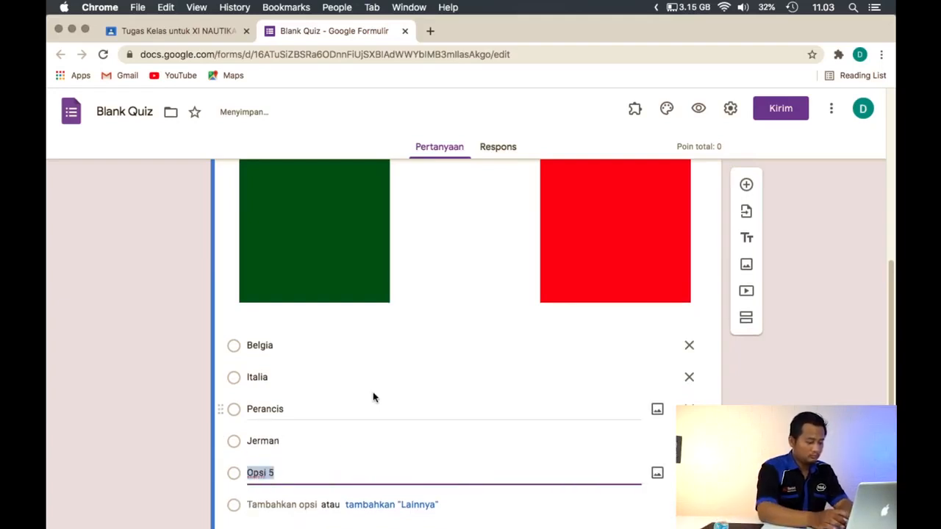
text(Po)
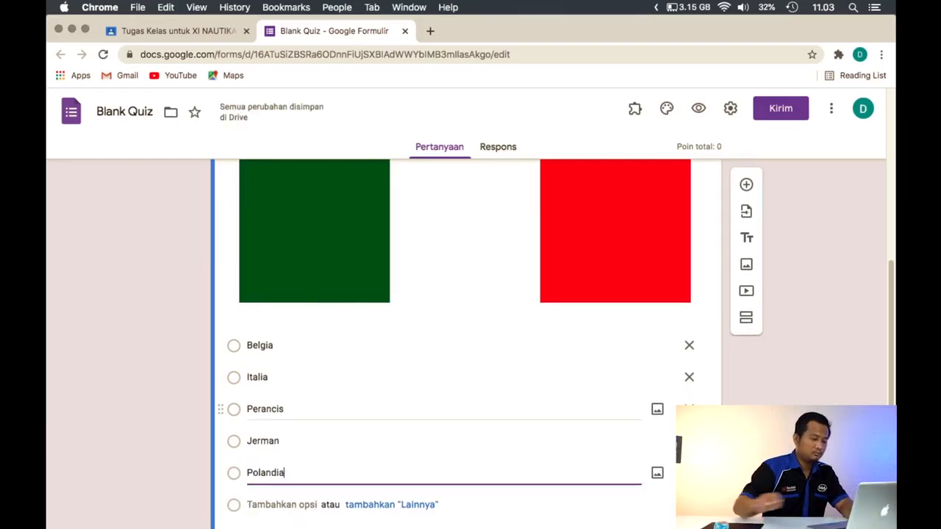
text(landia)
click(75, 361)
Open the flag question's answer key and mark Italia as the correct answer
scroll(125, 360, down, 3)
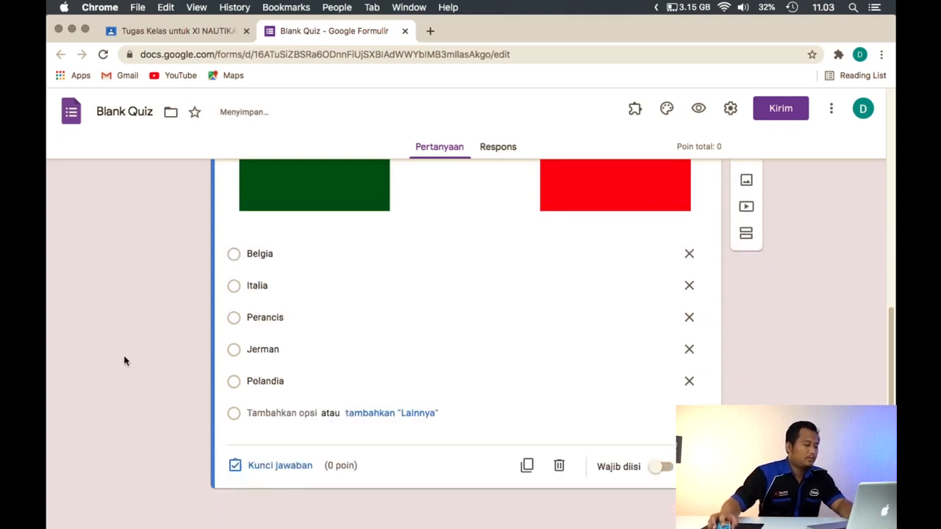
click(272, 465)
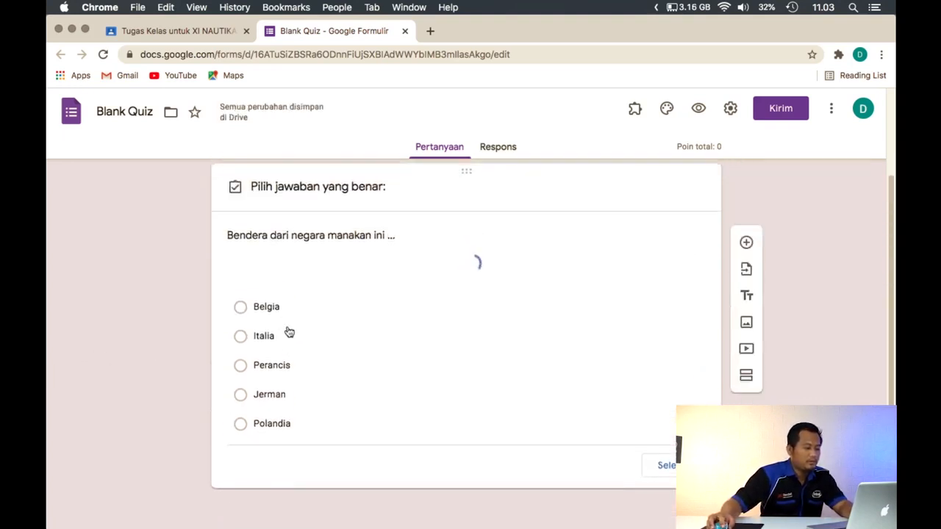
scroll(319, 357, down, 4)
click(268, 308)
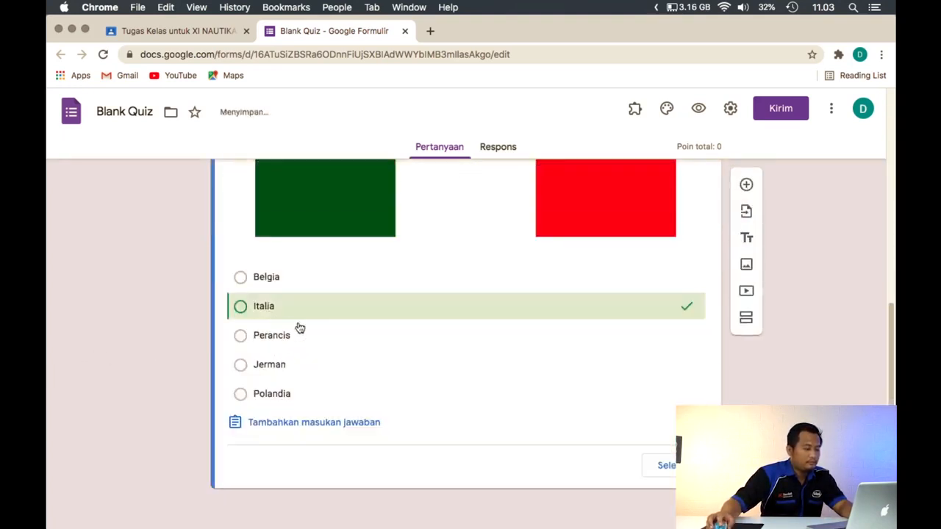
Set the flag question's score to 50 points, finish the answer key and make the question required
scroll(409, 343, up, 5)
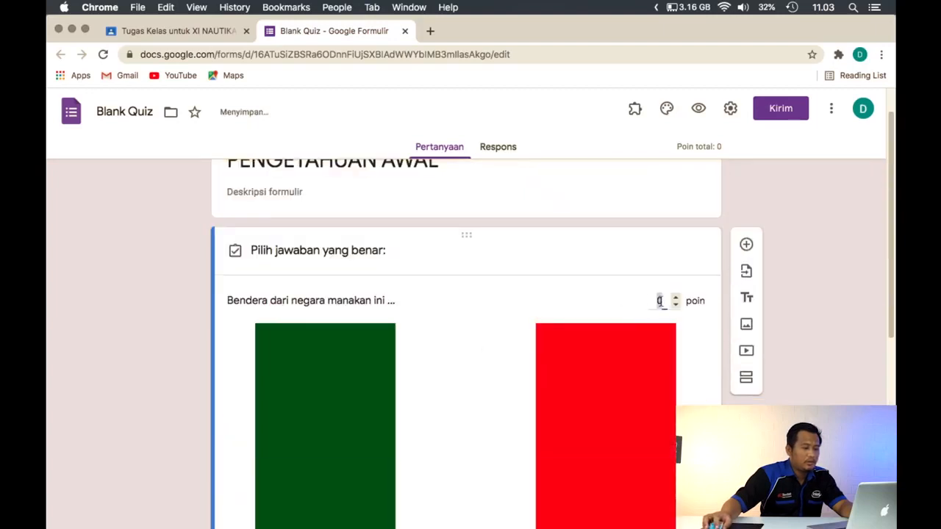
click(659, 299)
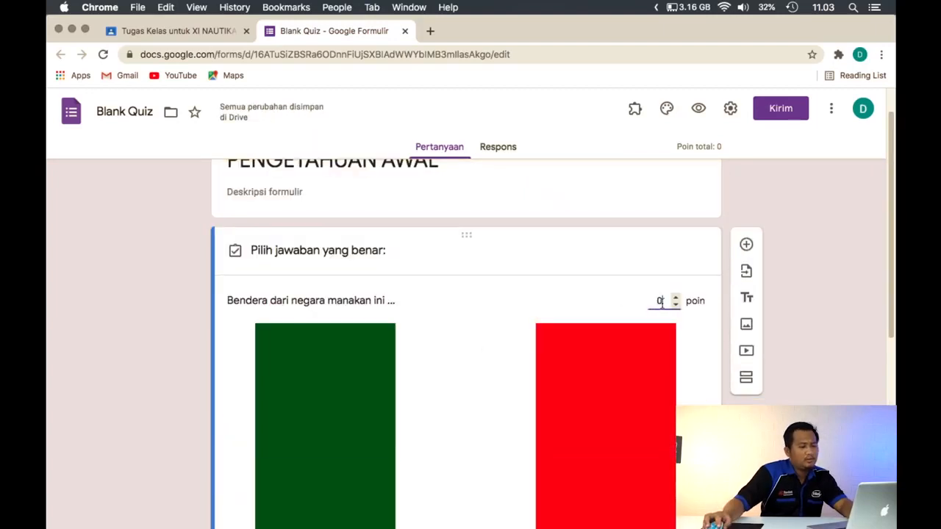
key(BackSpace)
text(50)
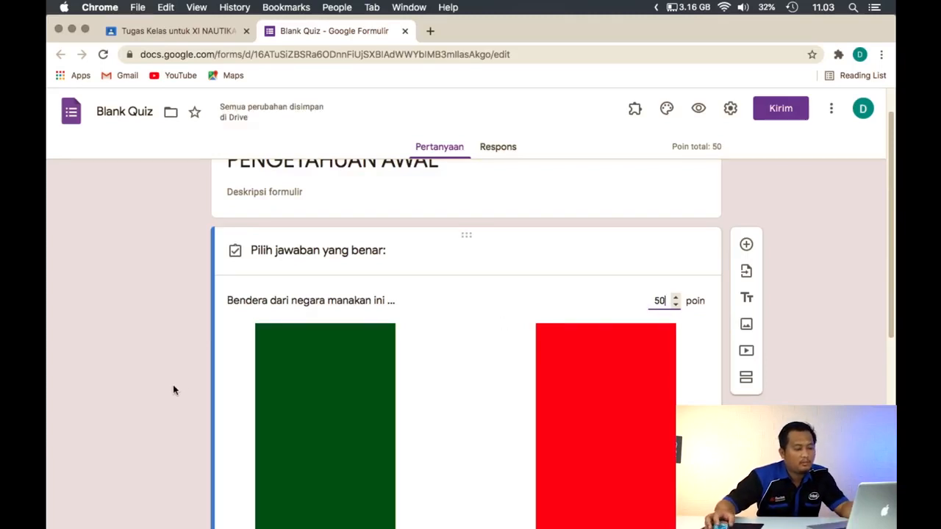
scroll(172, 346, down, 5)
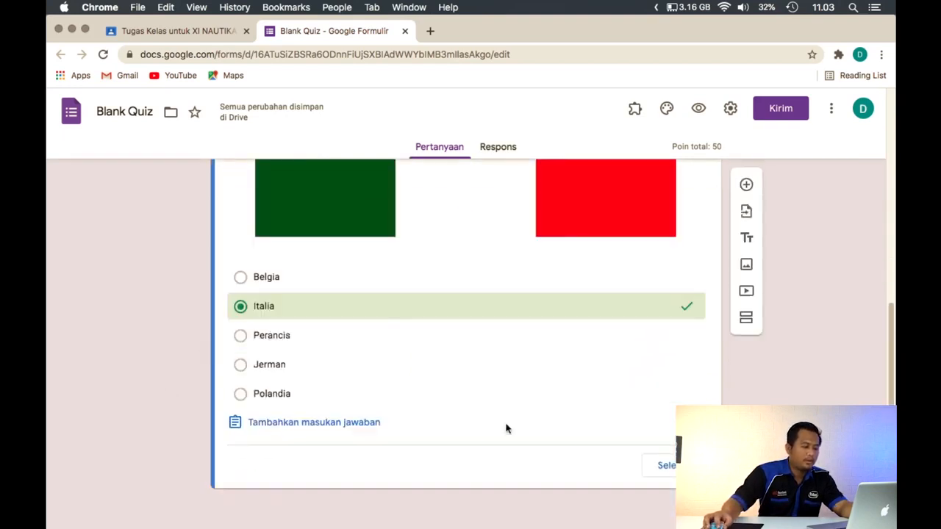
click(665, 465)
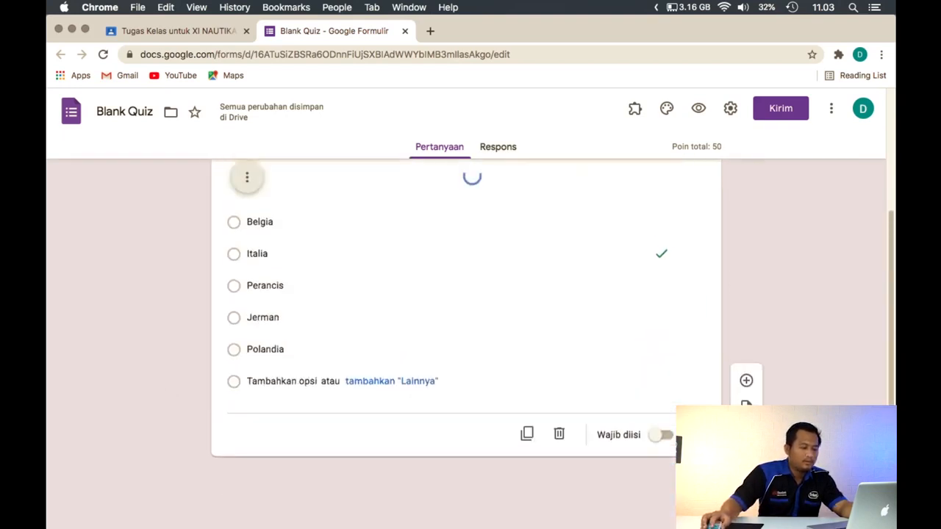
click(665, 467)
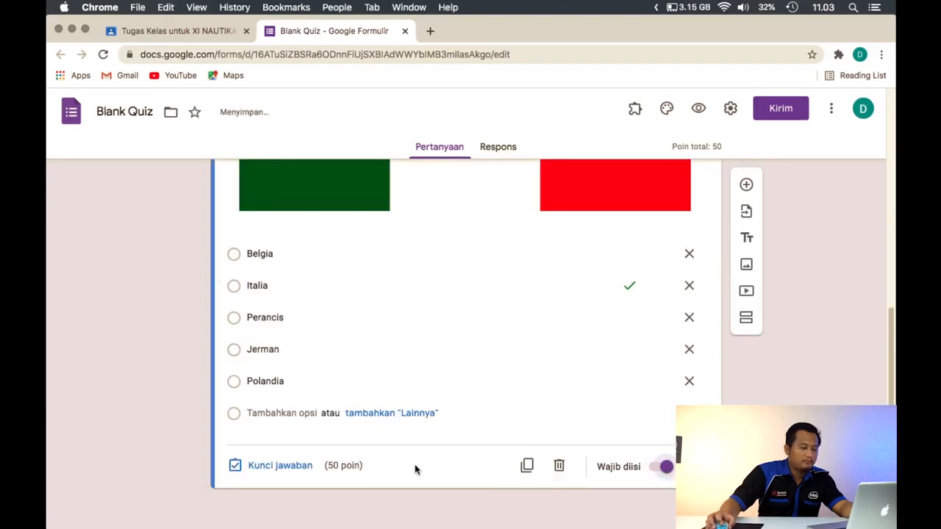
Add a second multiple-choice question with the text "Bangunana dari negara manakah ini ..."
scroll(415, 469, up, 5)
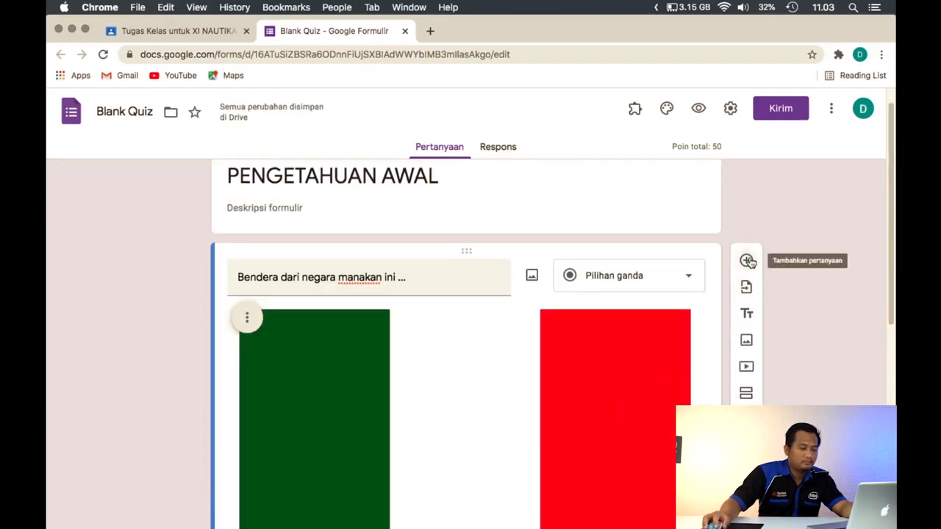
click(746, 261)
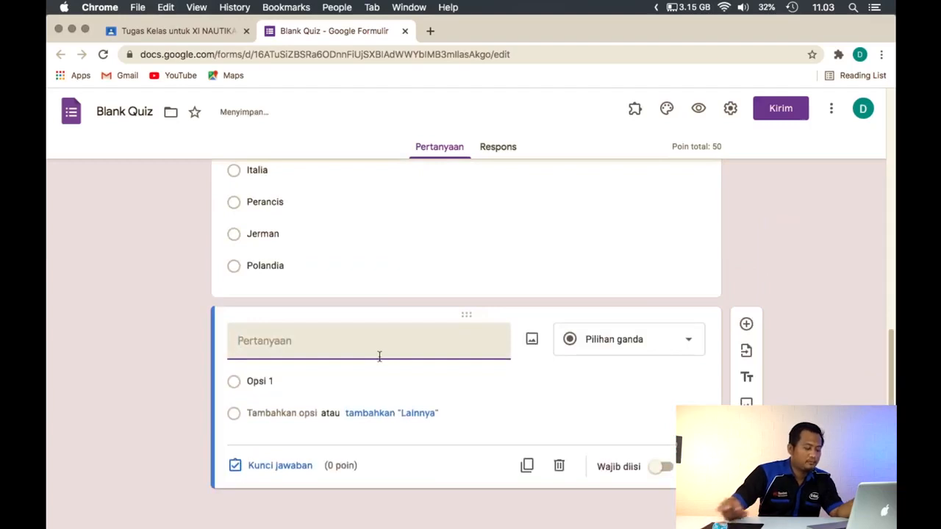
text(S)
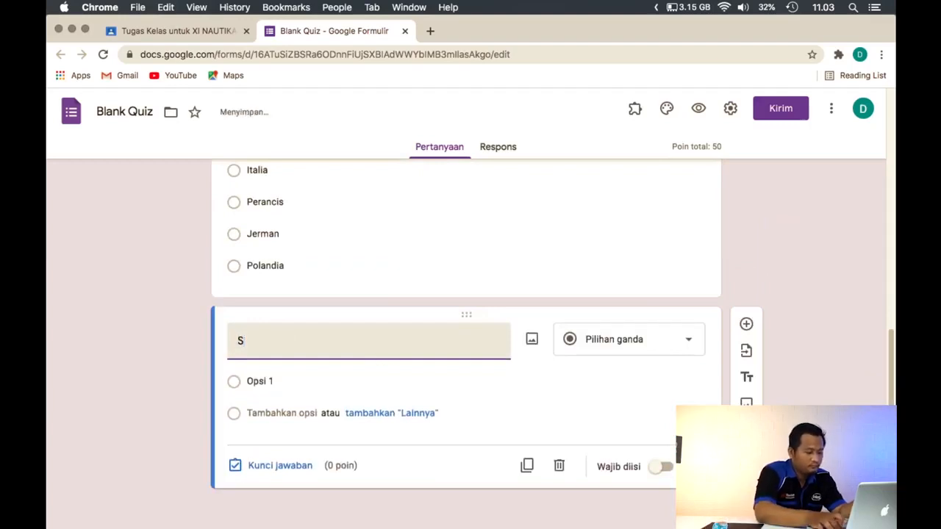
key(BackSpace)
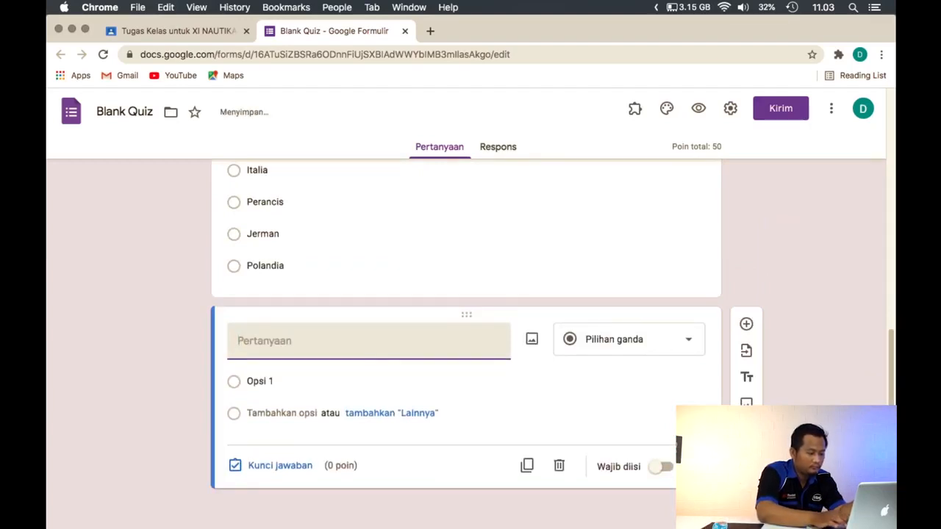
text(Bangunana)
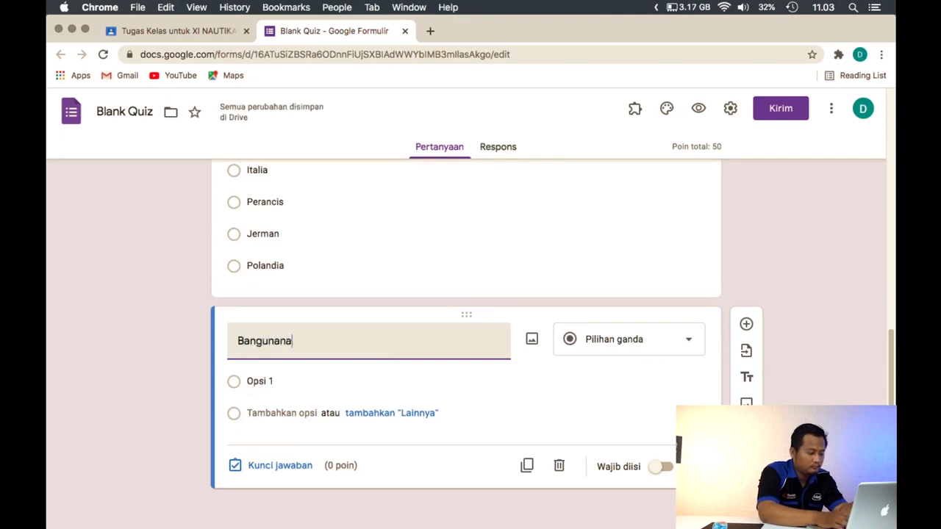
text( dari negara ma)
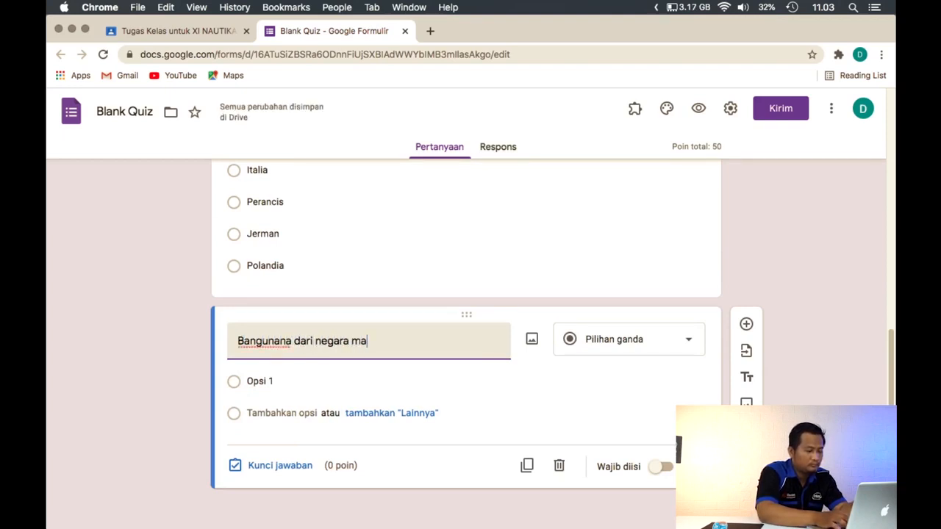
text(naka)
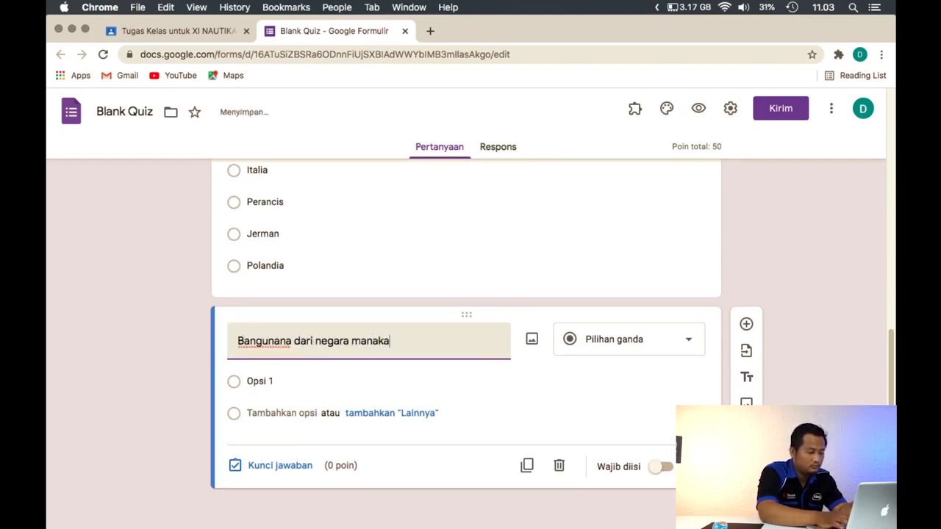
text(nakah ini ...)
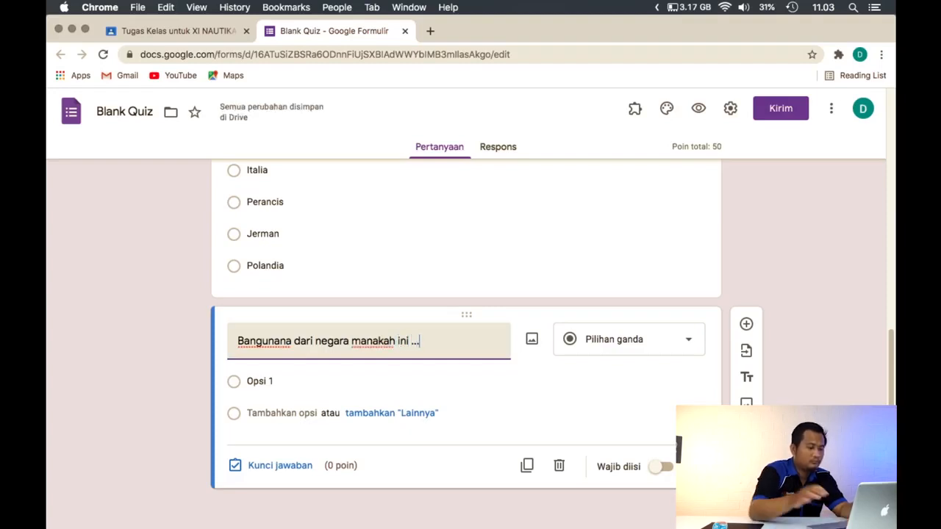
Search Google images for "pisa menara" and insert the third leaning tower photo into the second question
click(532, 339)
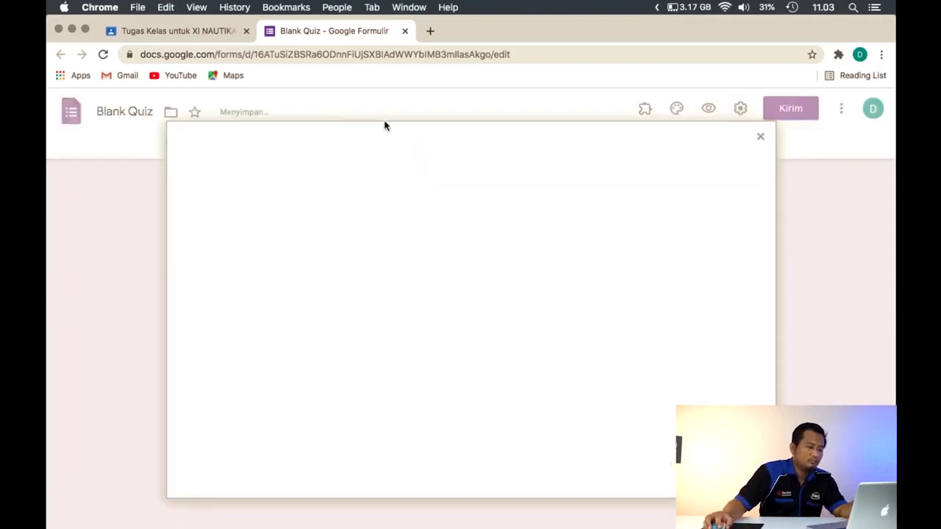
click(544, 189)
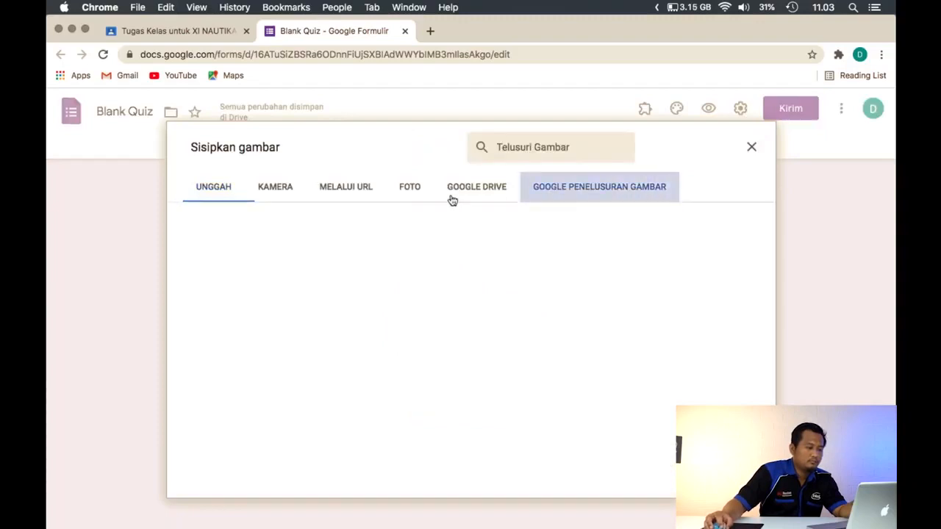
text(pisa)
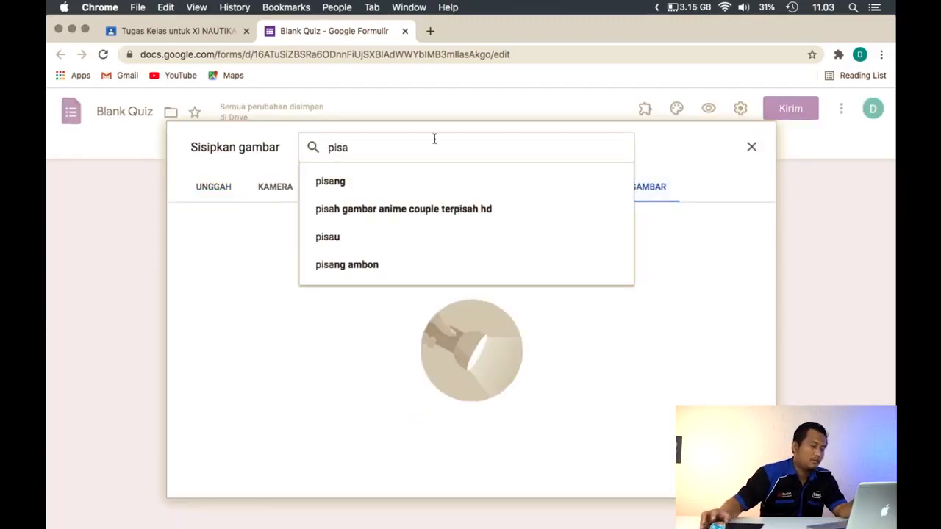
text( mena)
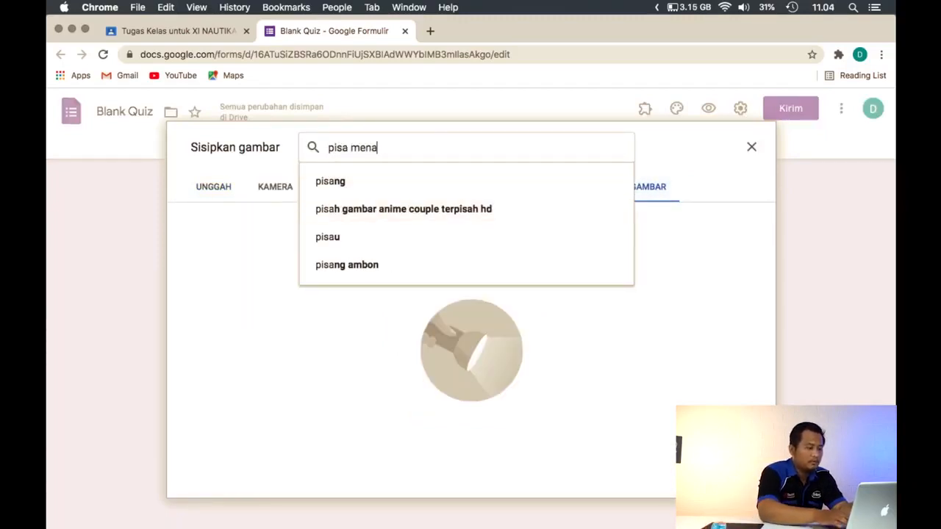
text(ra)
key(Return)
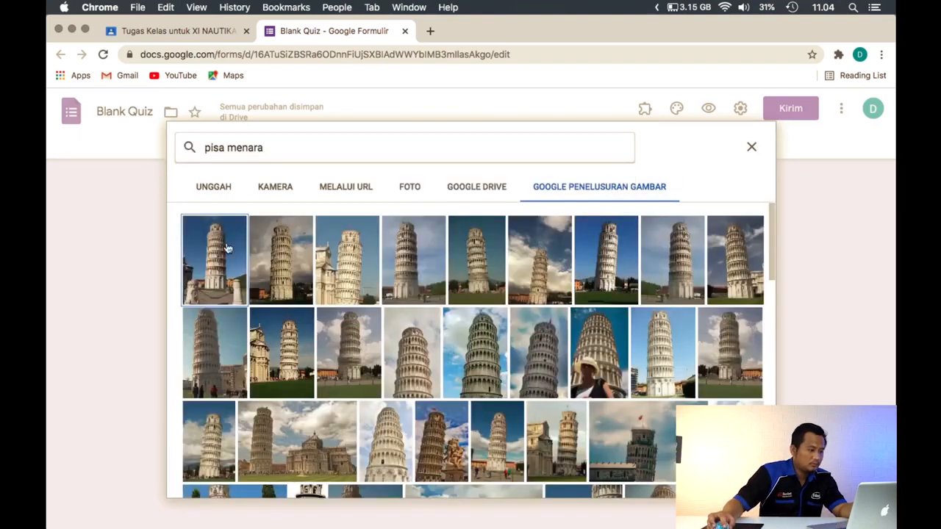
click(371, 266)
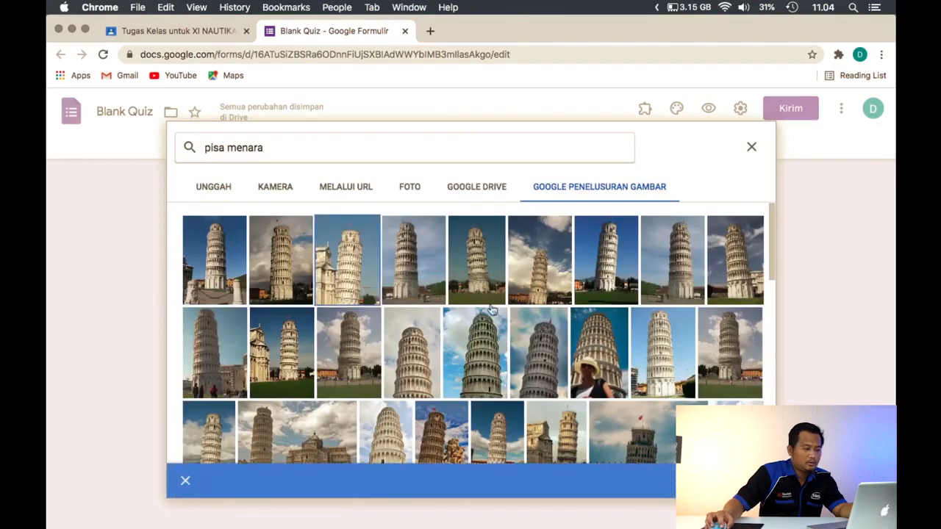
click(735, 481)
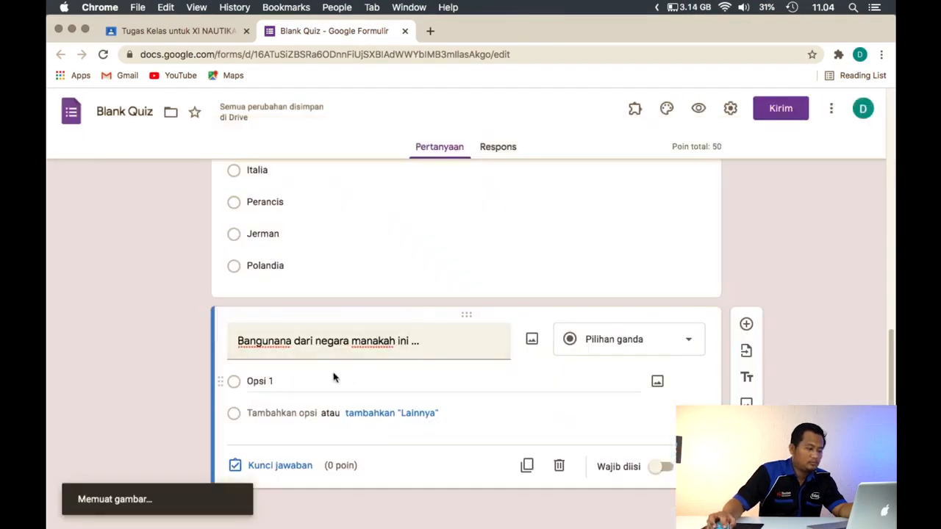
Fill in the tower question's first four answer options as Inggris, Belgian, Italia and Perancis
click(304, 378)
text(Inggris)
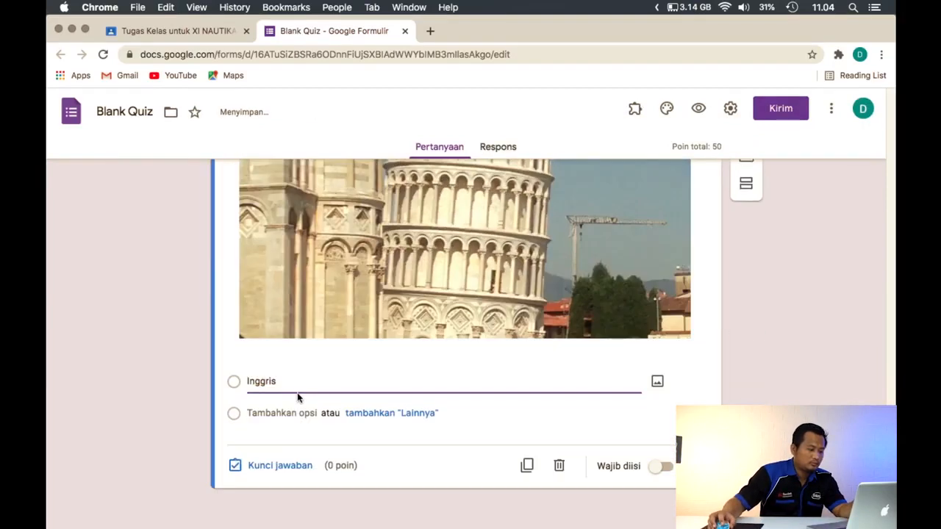
click(287, 415)
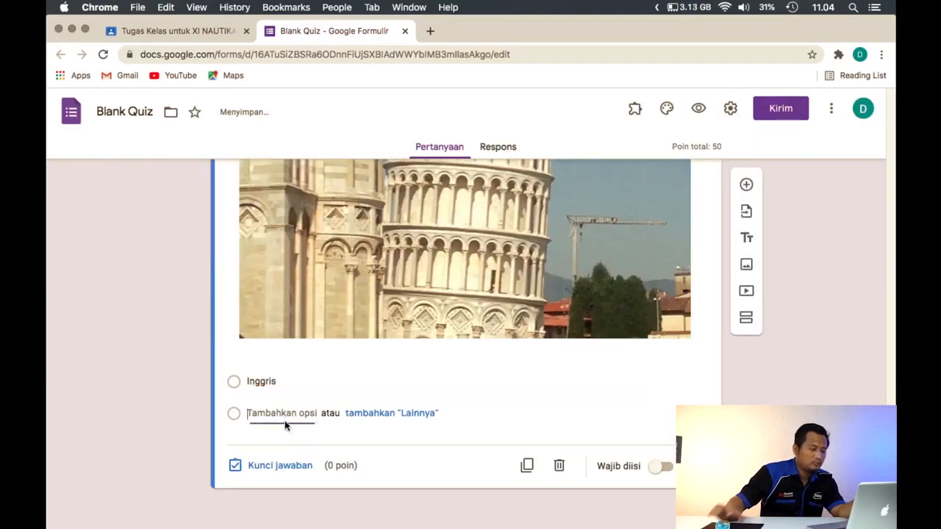
text(Belgian)
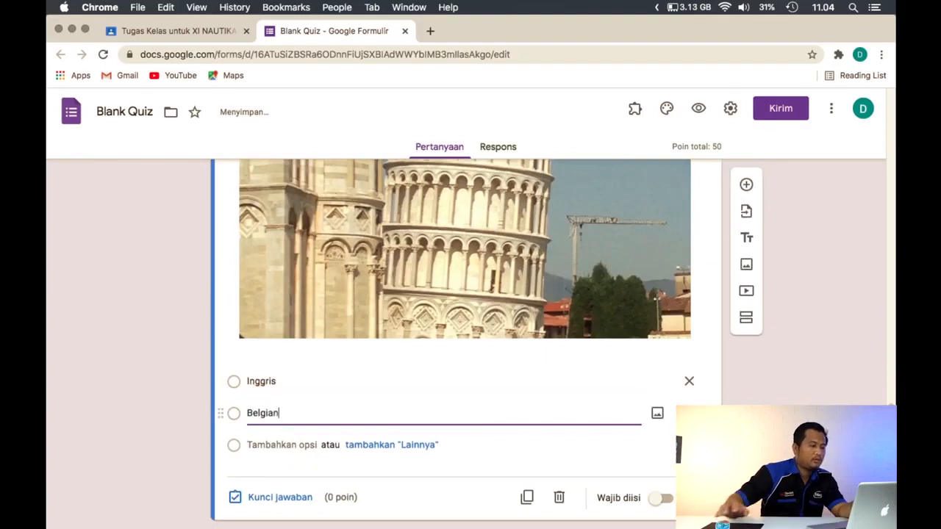
click(305, 444)
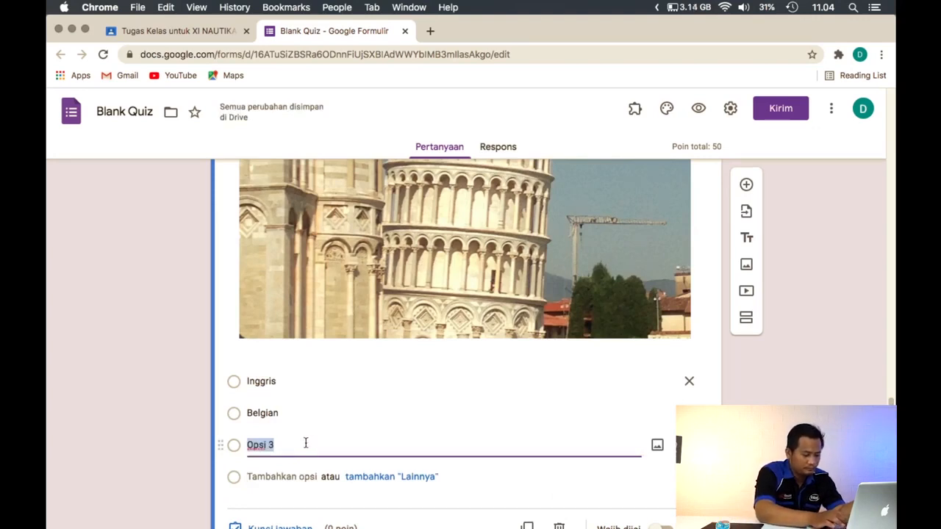
text(Italia)
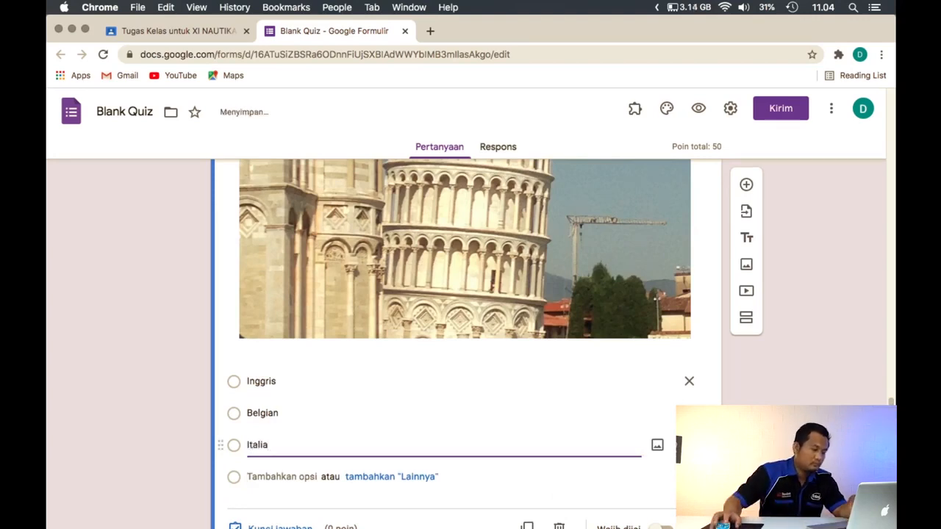
click(254, 476)
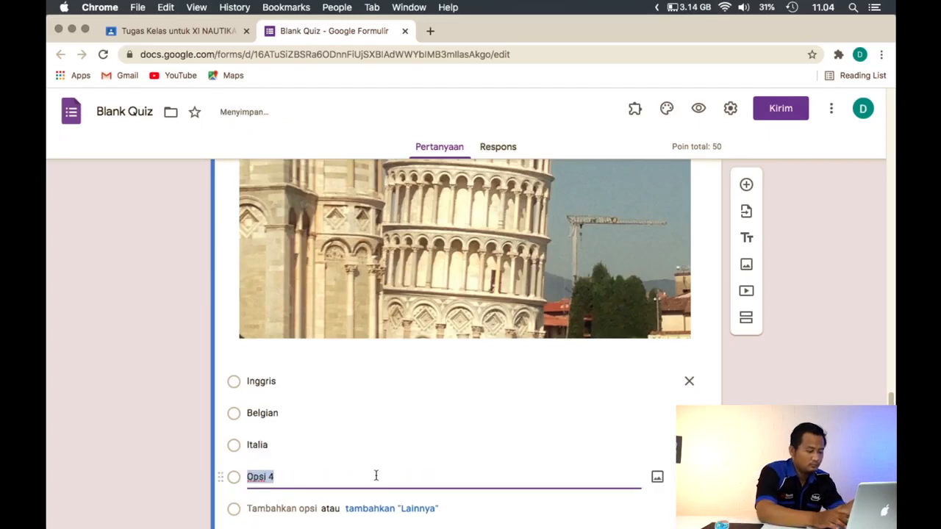
text(Perancis)
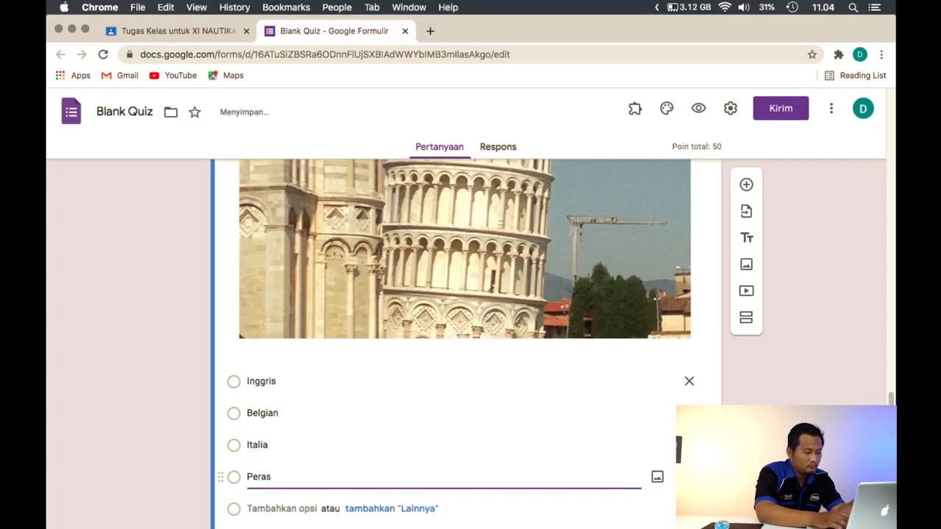
Add Jerman as the tower question's fifth option and correct the second option's spelling to Belgia
click(288, 496)
click(279, 504)
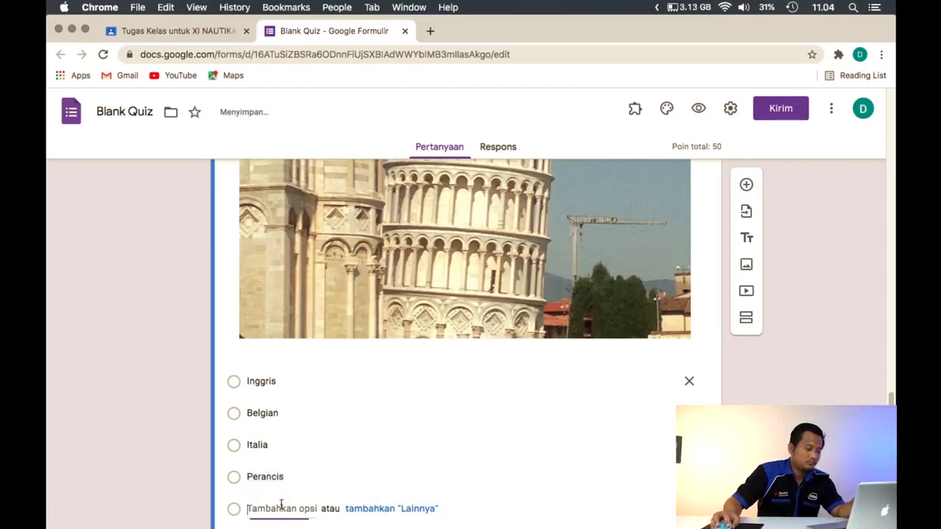
click(288, 416)
click(300, 416)
key(BackSpace)
scroll(290, 441, down, 3)
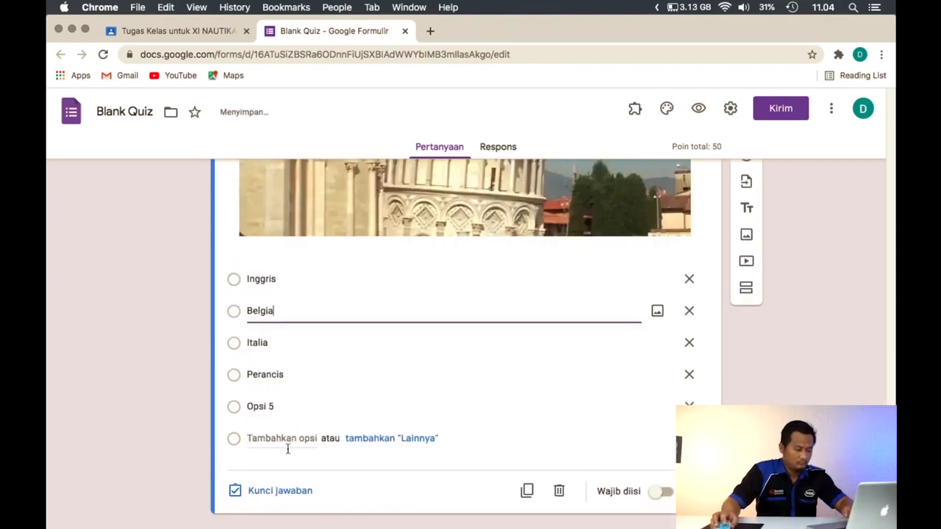
click(279, 416)
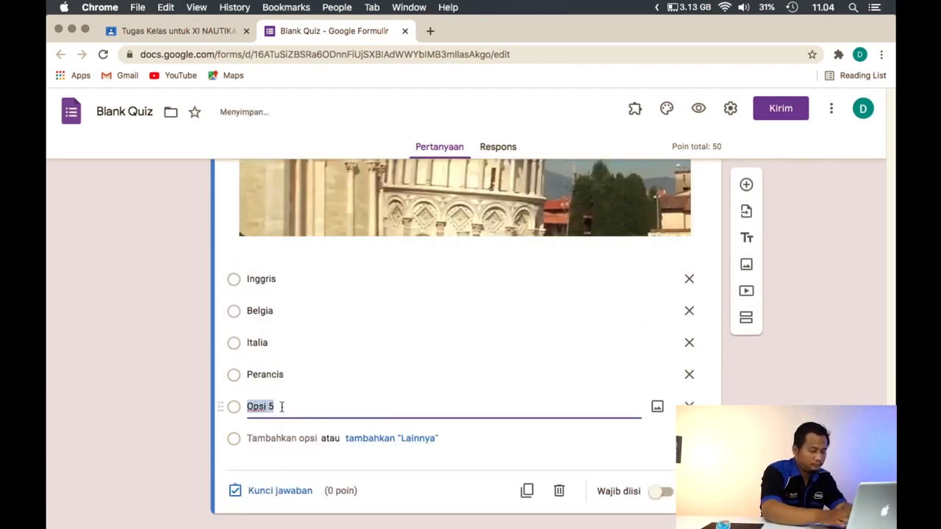
text(Jerman)
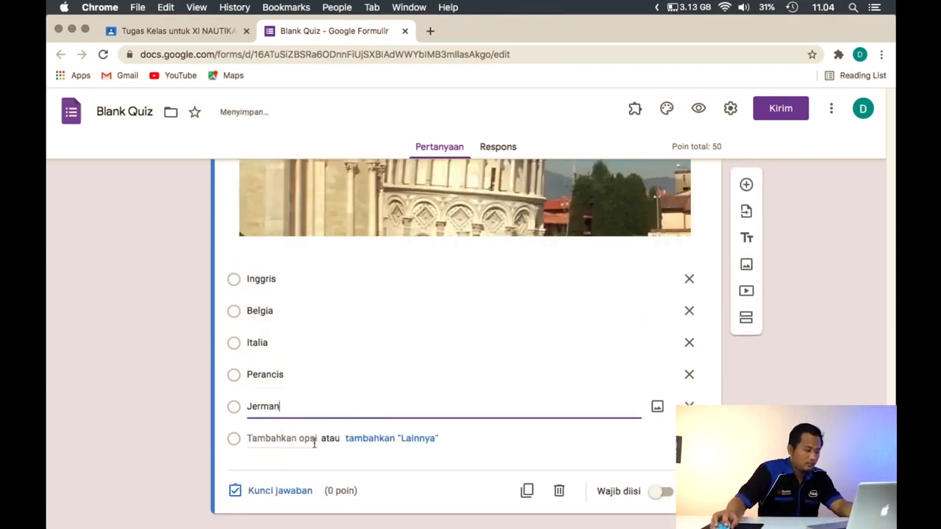
Mark Italia as the correct answer in the tower question's answer key and set its score to 50 points
click(287, 493)
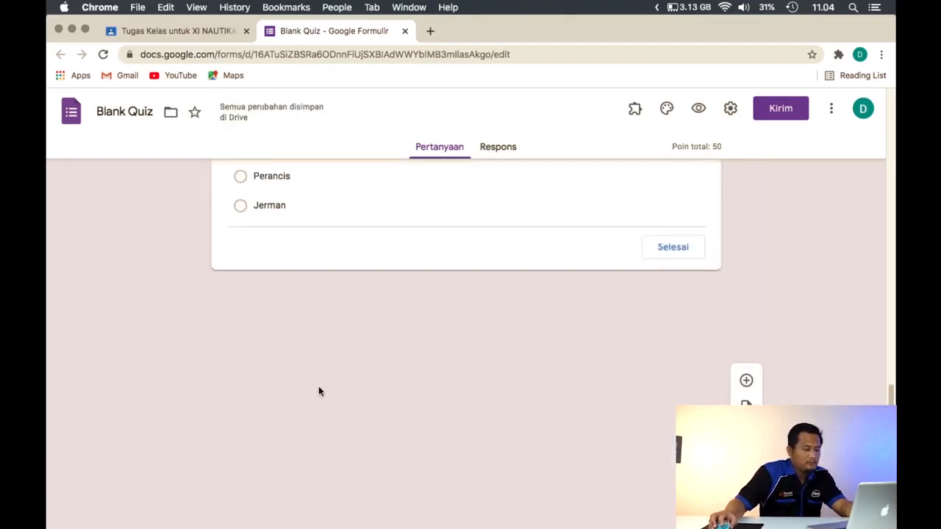
scroll(287, 423, down, 6)
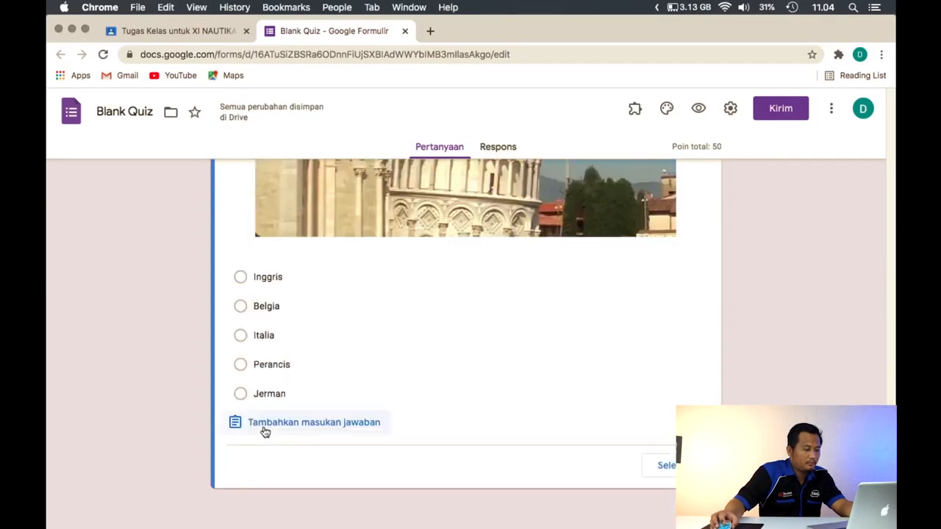
click(271, 338)
scroll(634, 311, up, 5)
click(659, 277)
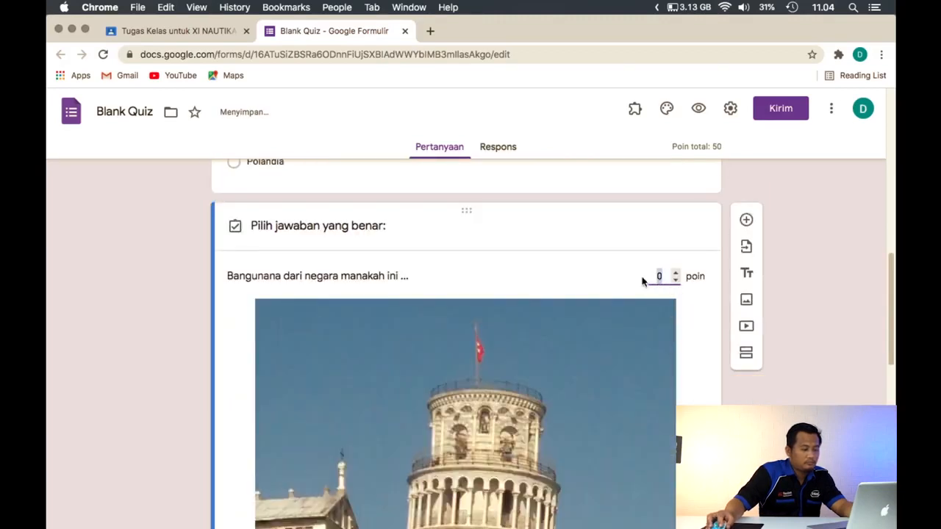
text(50)
click(834, 289)
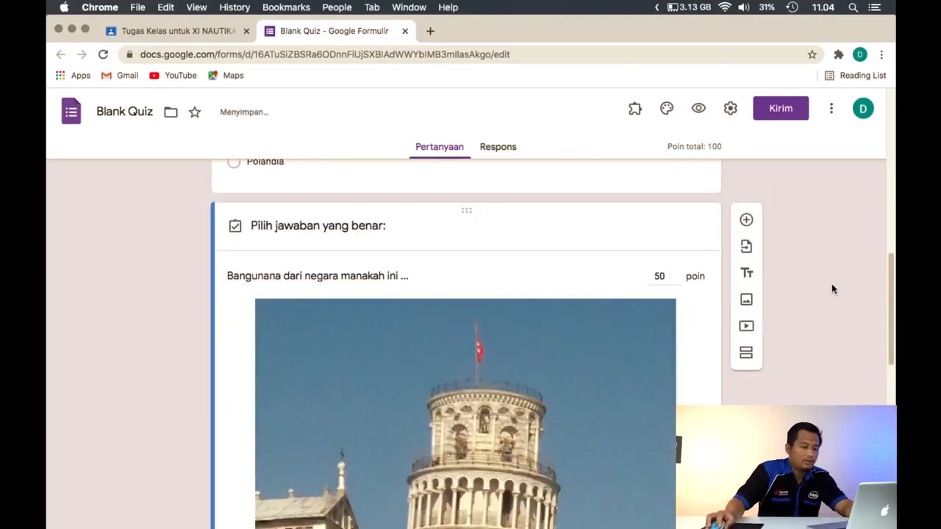
Review both quiz questions with their images, answer options, marked answer and scores, returning to the form's title
scroll(833, 294, up, 10)
scroll(563, 331, down, 15)
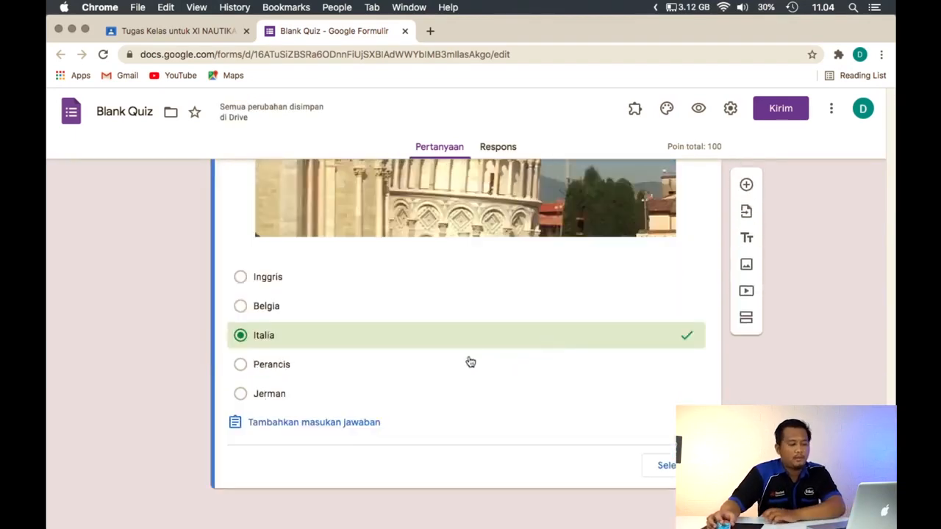
scroll(633, 374, down, 10)
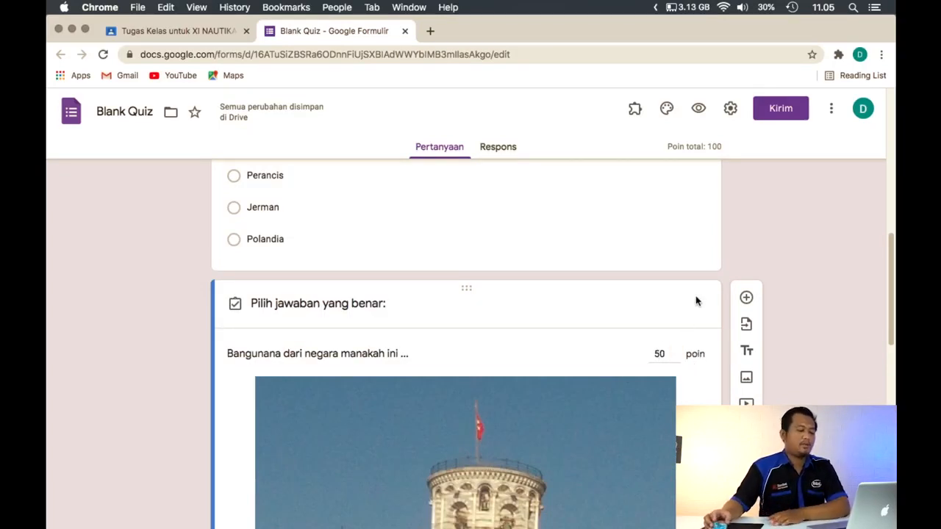
scroll(688, 304, up, 2)
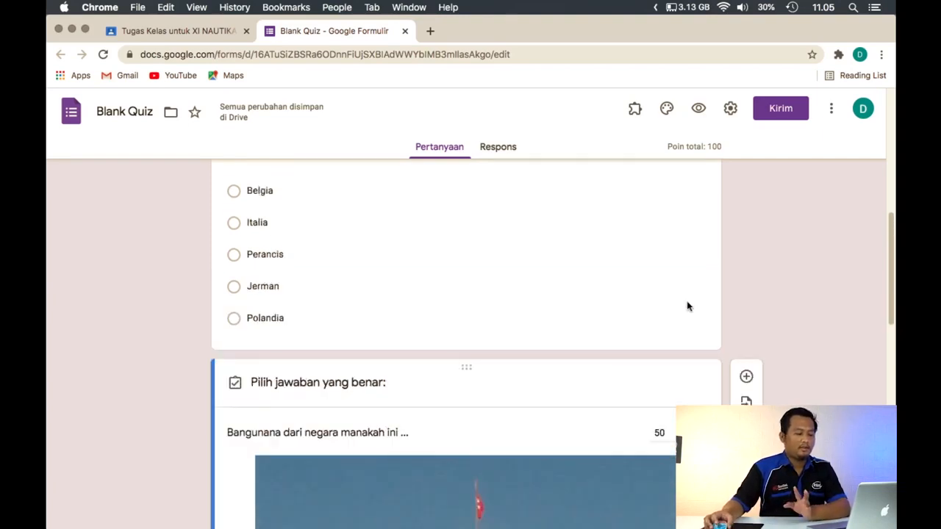
scroll(689, 306, up, 3)
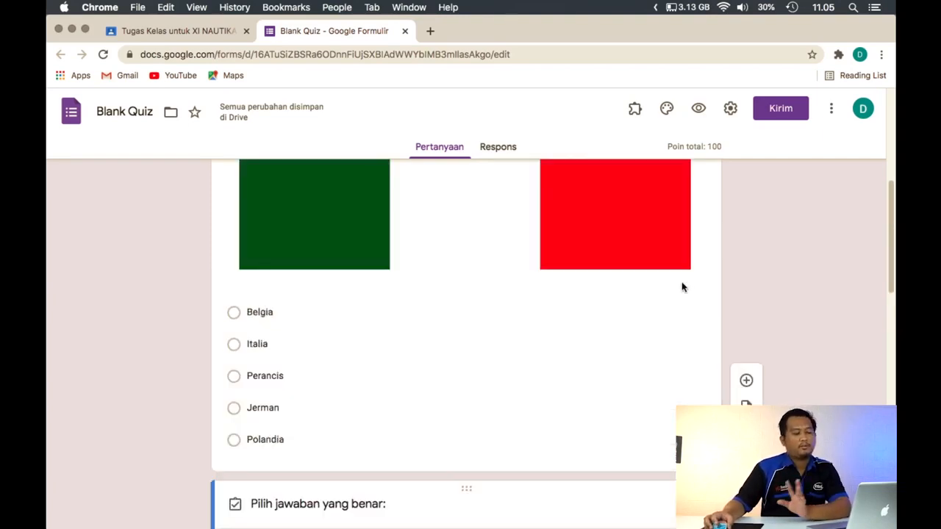
scroll(661, 263, up, 6)
scroll(657, 273, down, 12)
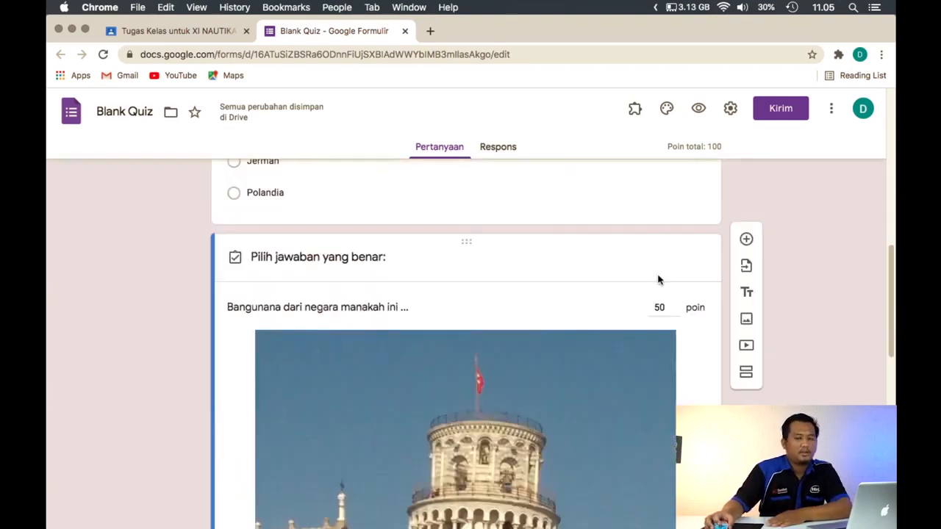
scroll(514, 280, down, 5)
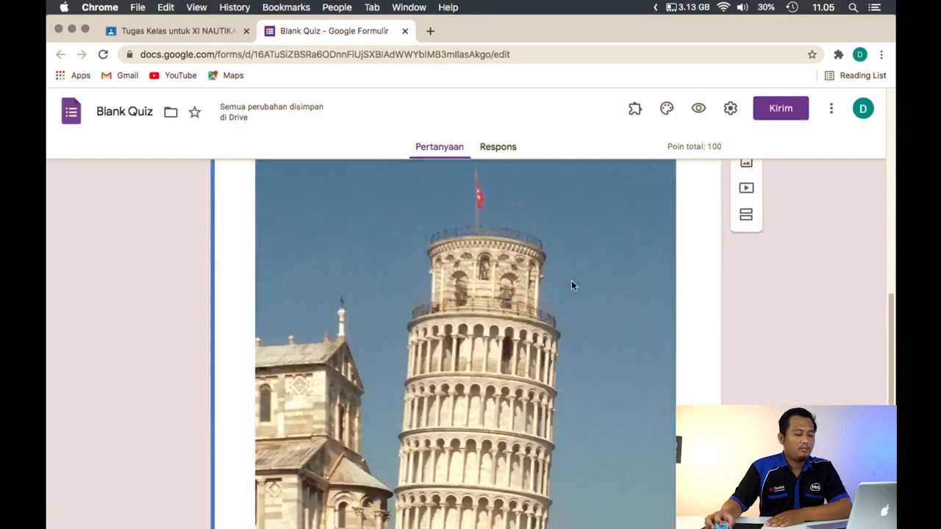
scroll(690, 272, down, 5)
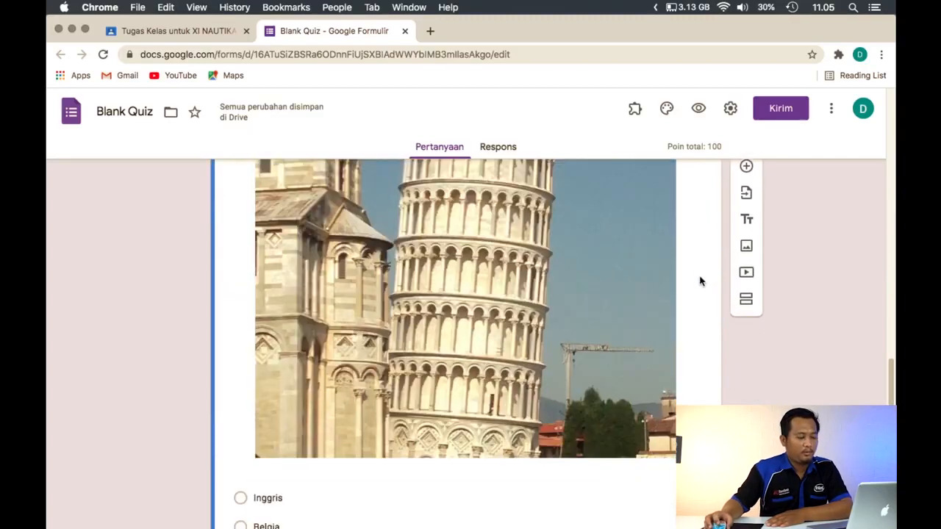
scroll(698, 282, up, 15)
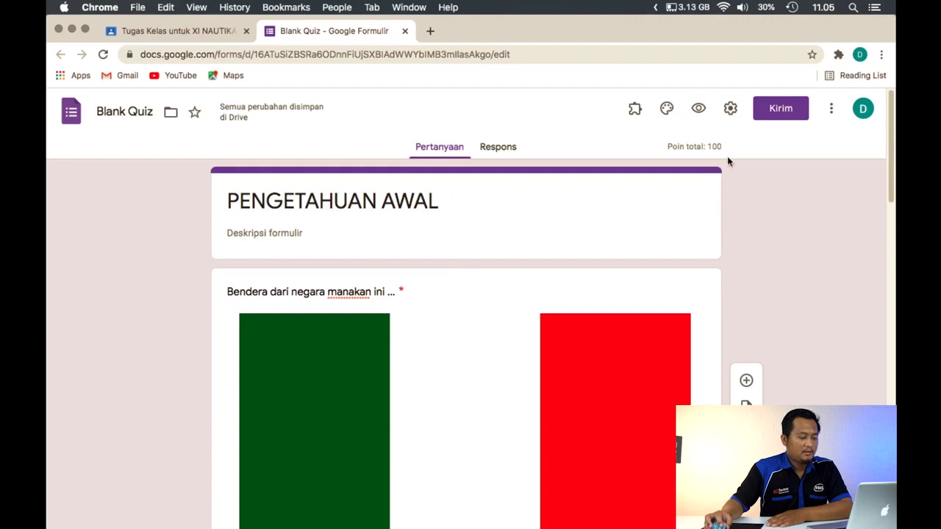
Open the form settings and limit each respondent to one response (Batasi ke 1 tanggapan)
click(731, 110)
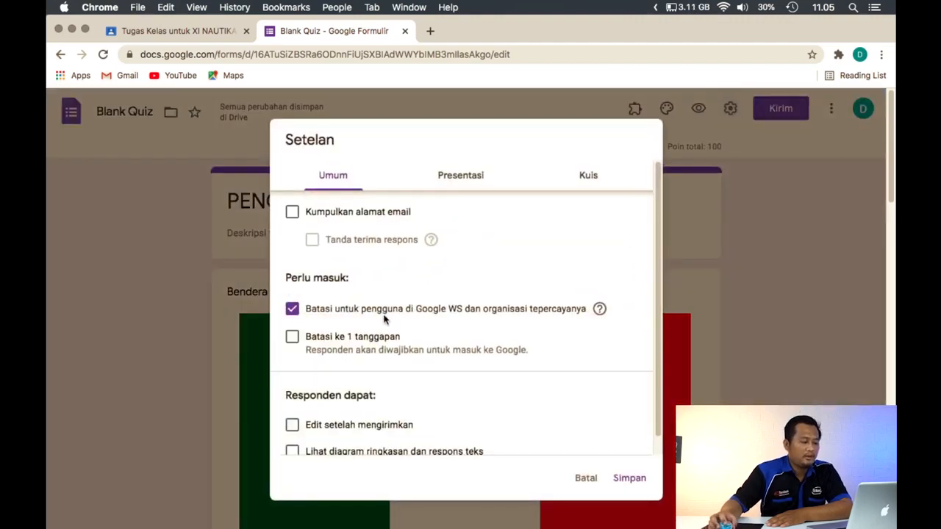
click(292, 338)
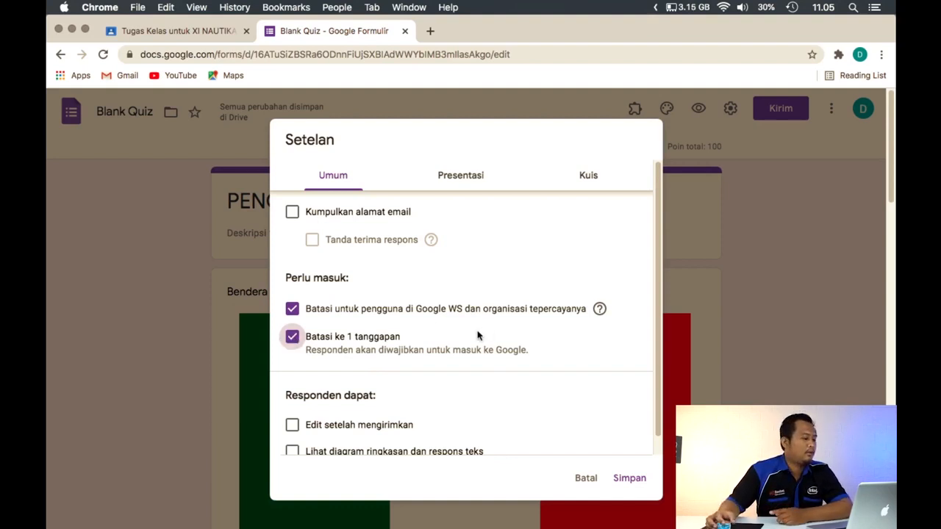
scroll(483, 330, down, 1)
scroll(475, 335, up, 1)
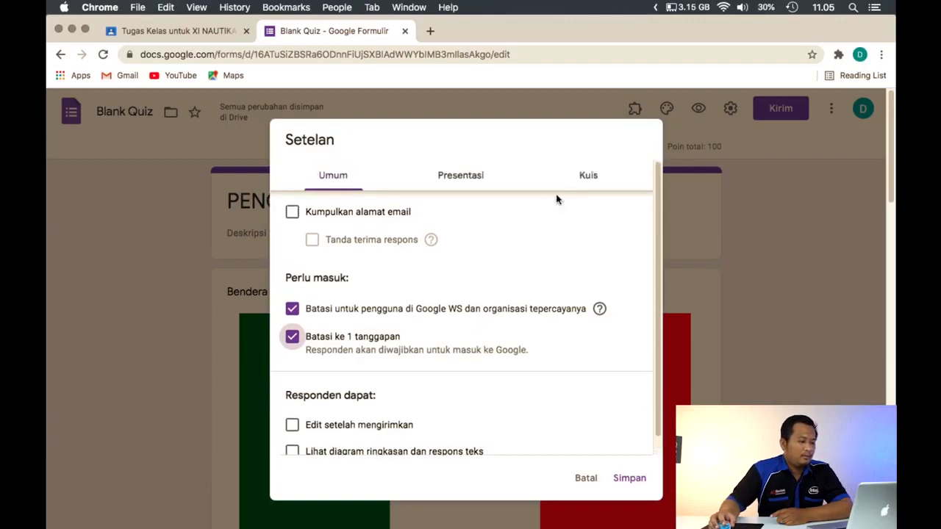
Set the quiz's grade release to "Nanti, setelah peninjauan manual"
click(583, 184)
scroll(412, 261, down, 4)
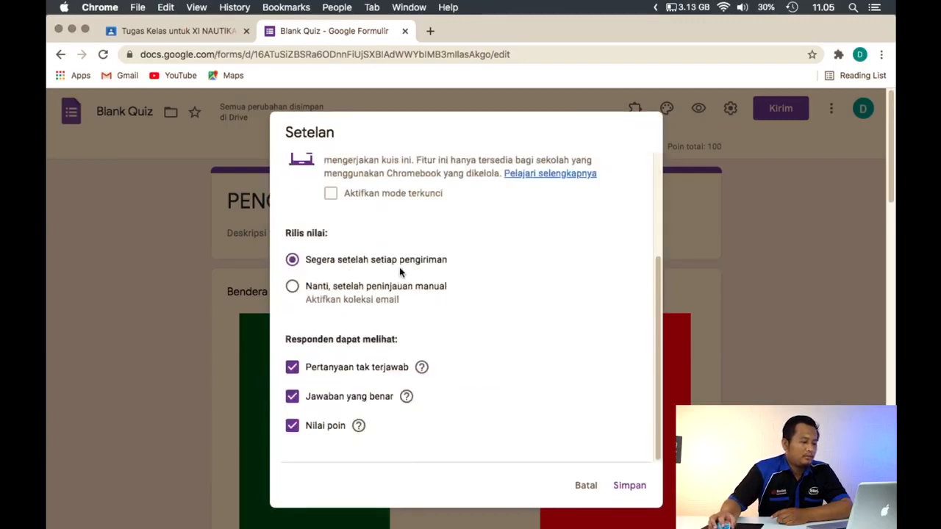
scroll(400, 276, up, 1)
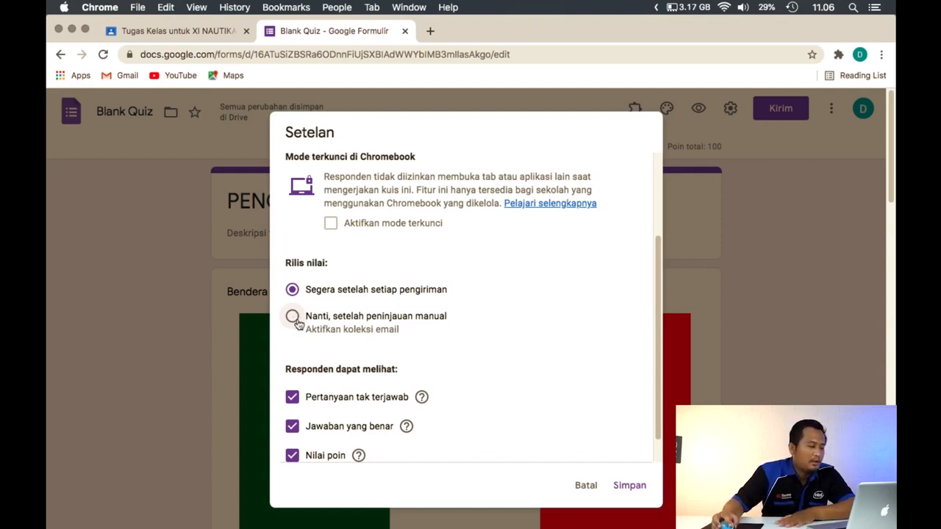
click(293, 317)
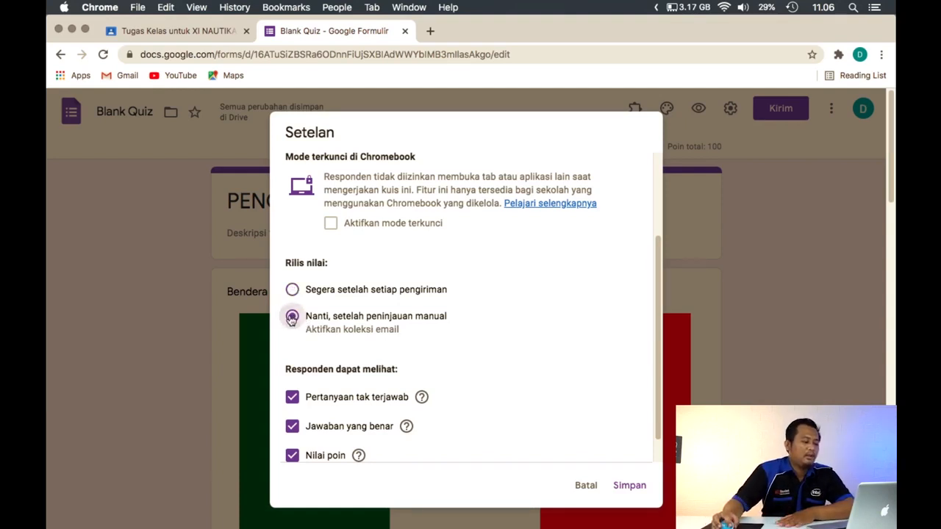
Hide point values, correct answers and missed questions from respondents in the quiz settings
scroll(292, 397, down, 1)
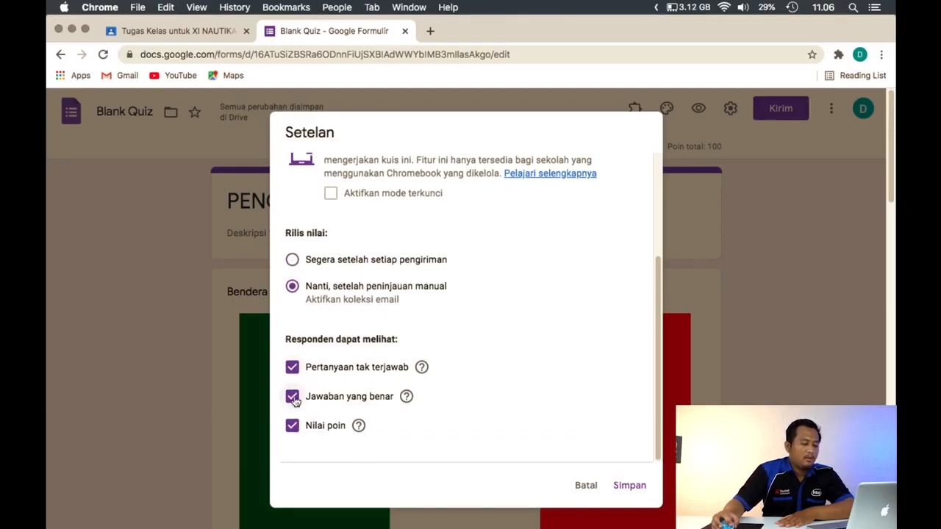
click(291, 425)
click(292, 397)
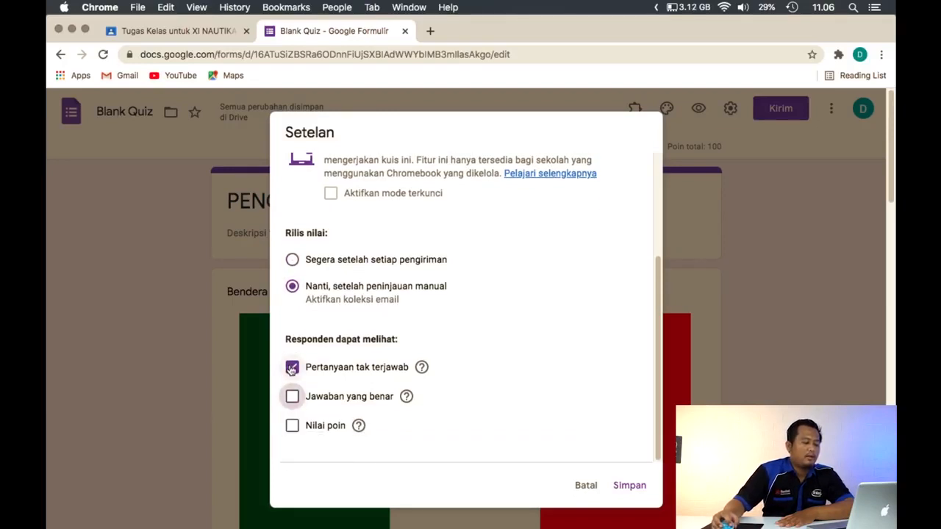
click(292, 367)
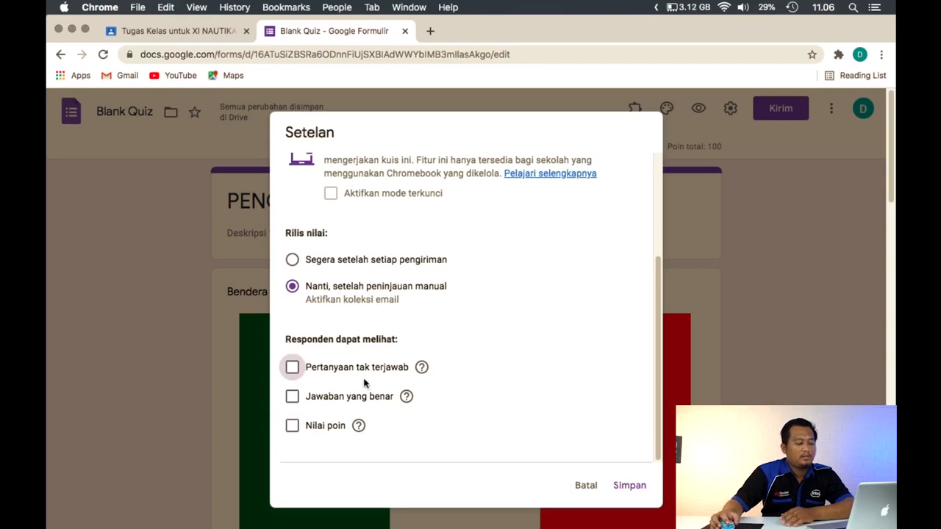
Turn on random question order (Acak urutan pertanyaan) in the form's presentation settings and save the settings
scroll(428, 337, up, 4)
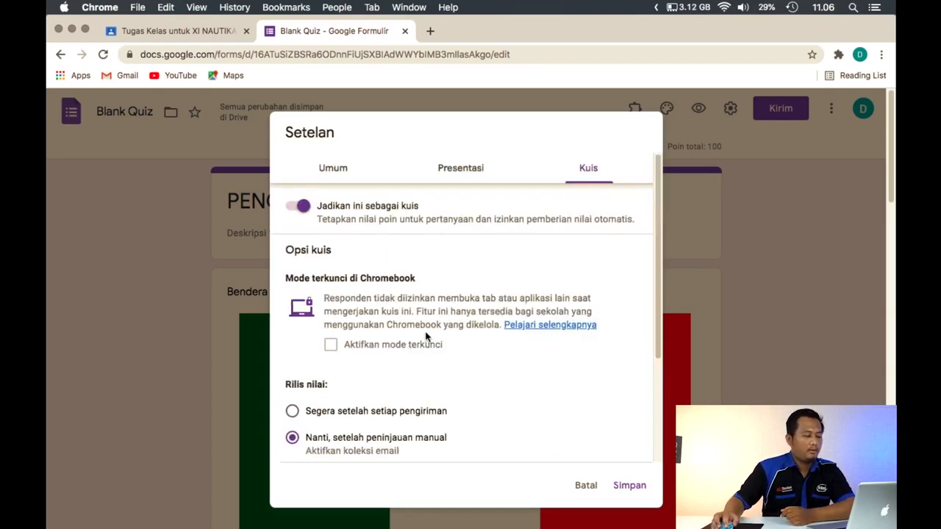
scroll(435, 301, down, 3)
scroll(433, 294, up, 3)
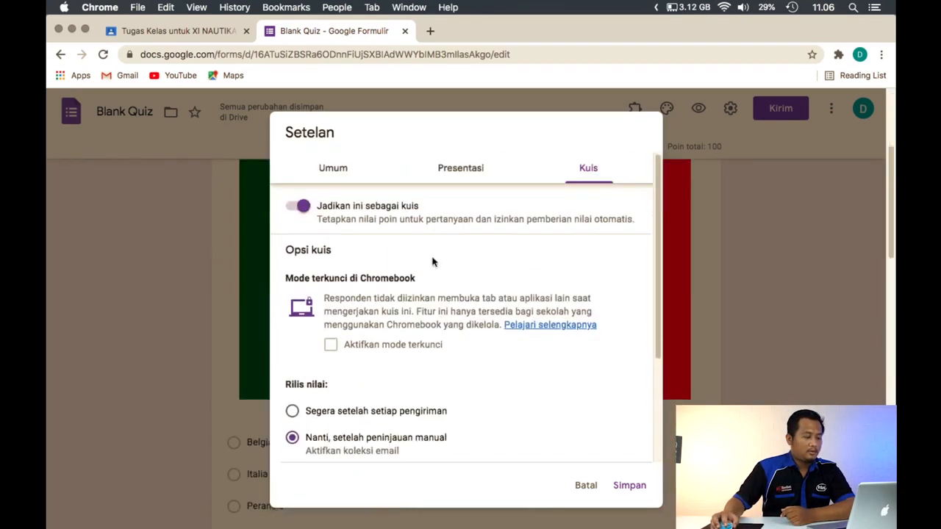
click(461, 176)
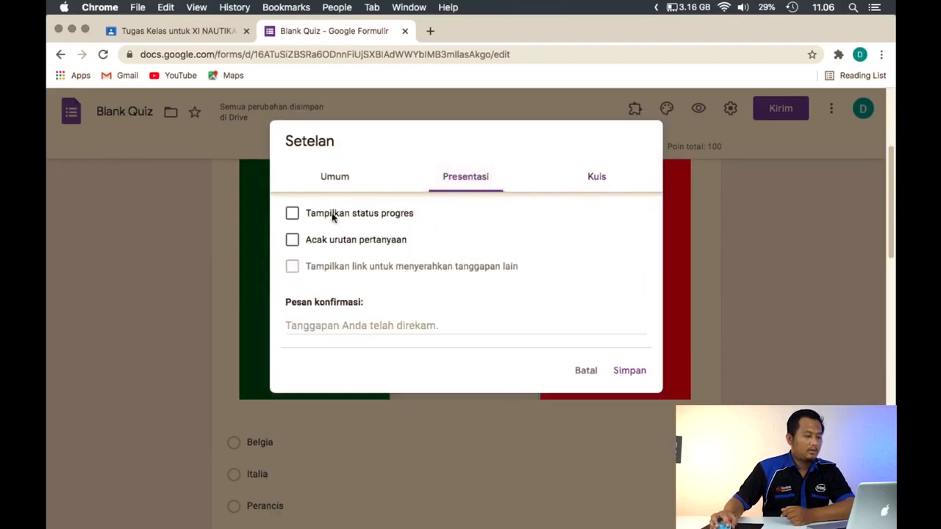
click(340, 247)
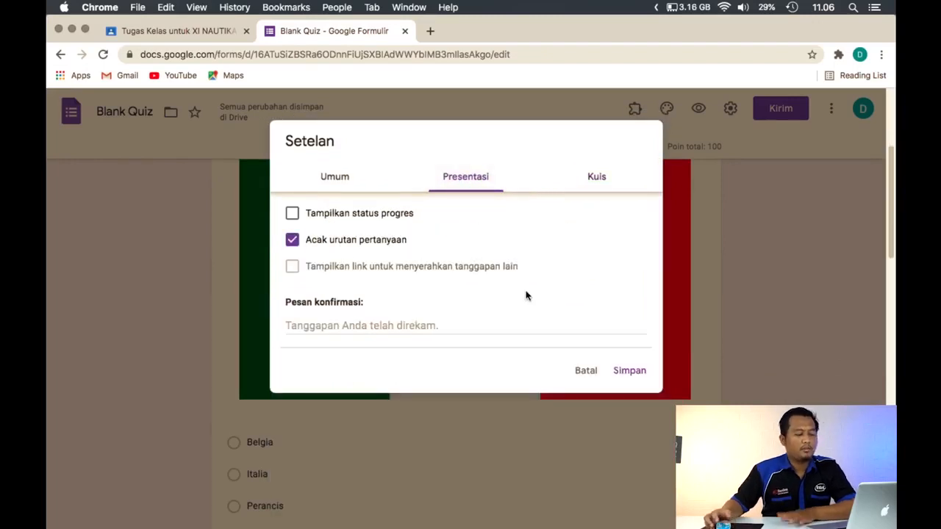
click(631, 372)
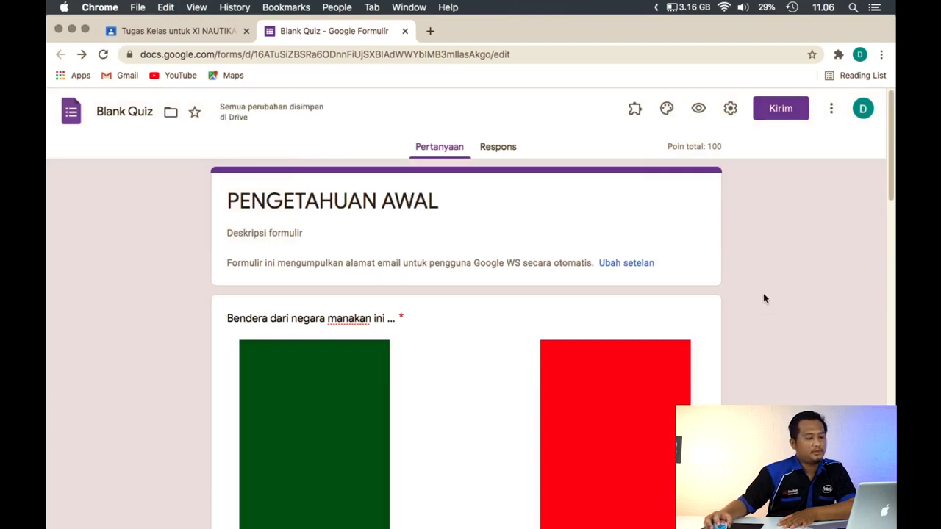
scroll(451, 210, down, 10)
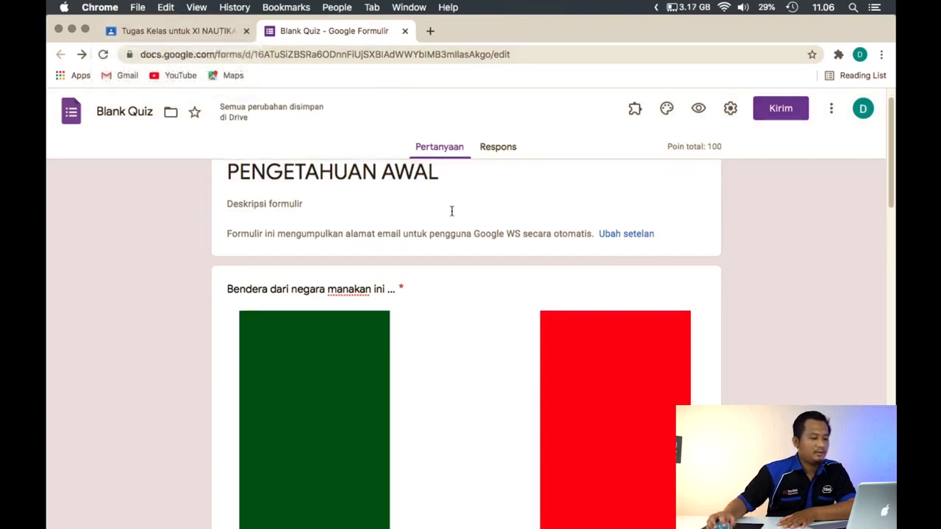
scroll(458, 218, up, 10)
In the PENGETAHUAN AWAL assignment in Classroom, set the deadline to 27 Mar 2021 at 23.59 and assign it to the class
click(209, 33)
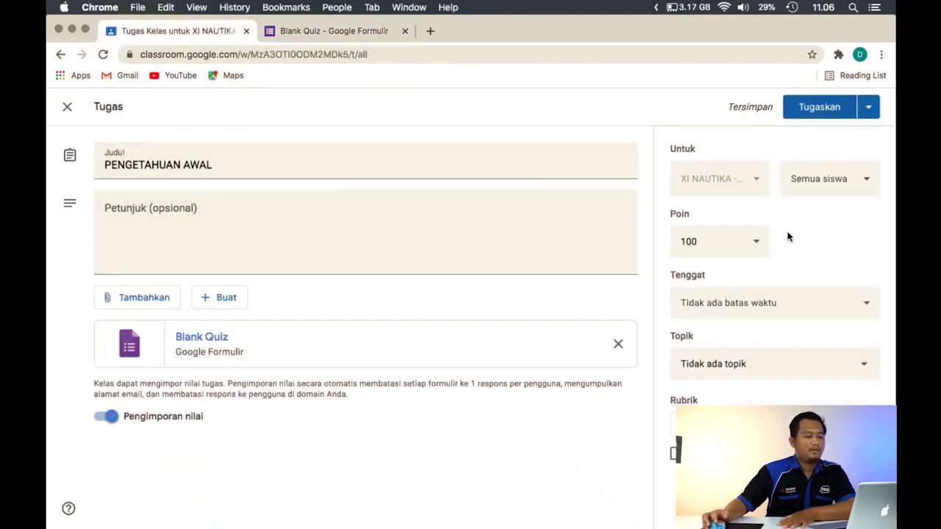
click(857, 307)
click(789, 356)
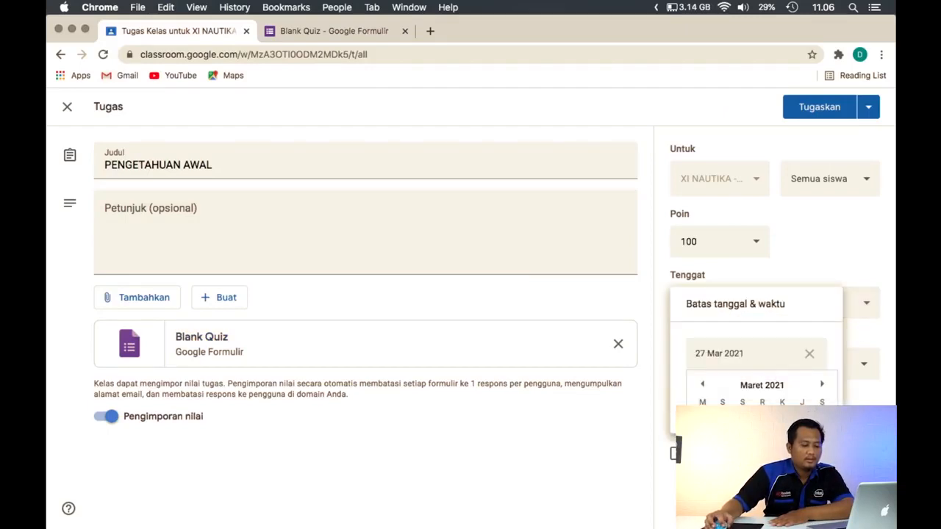
click(821, 476)
click(727, 396)
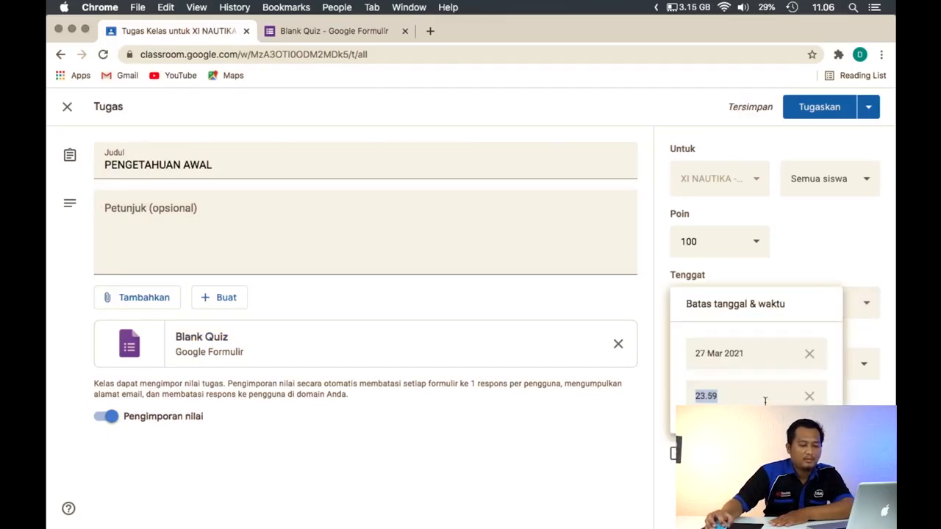
click(879, 269)
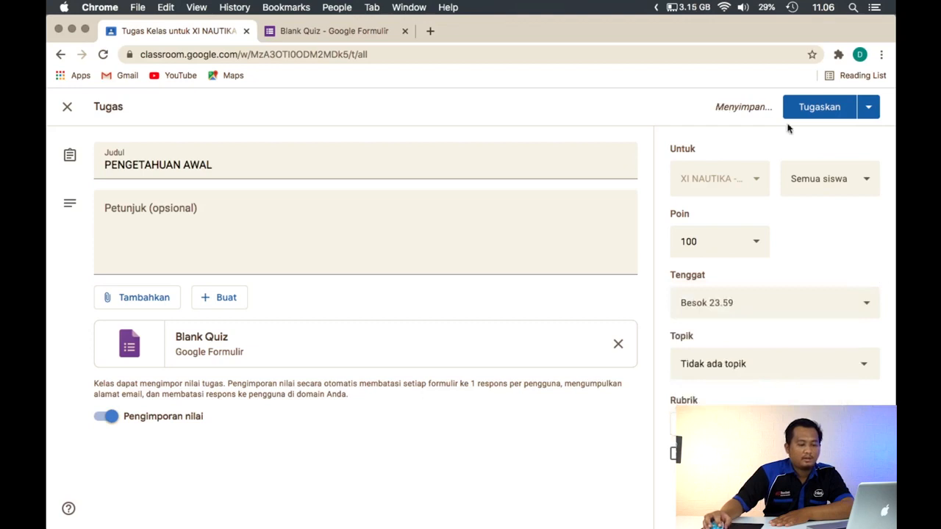
click(833, 116)
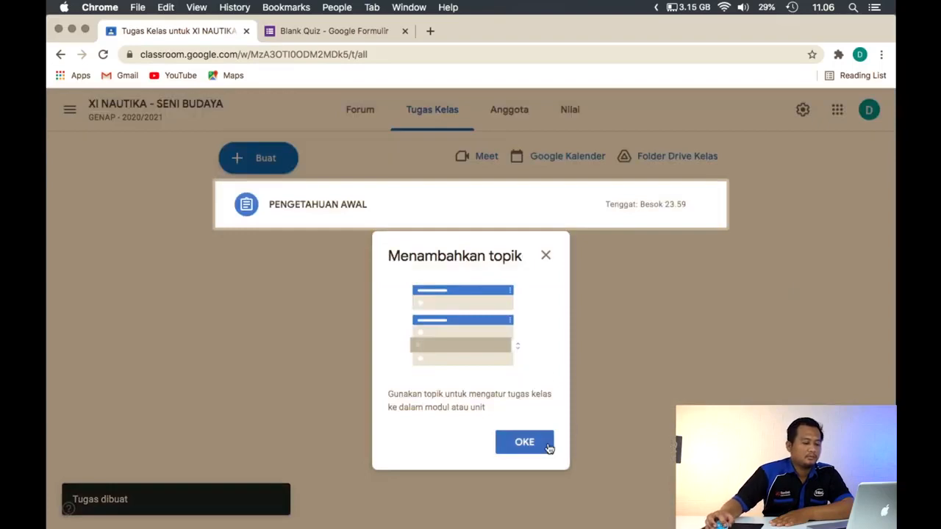
click(550, 443)
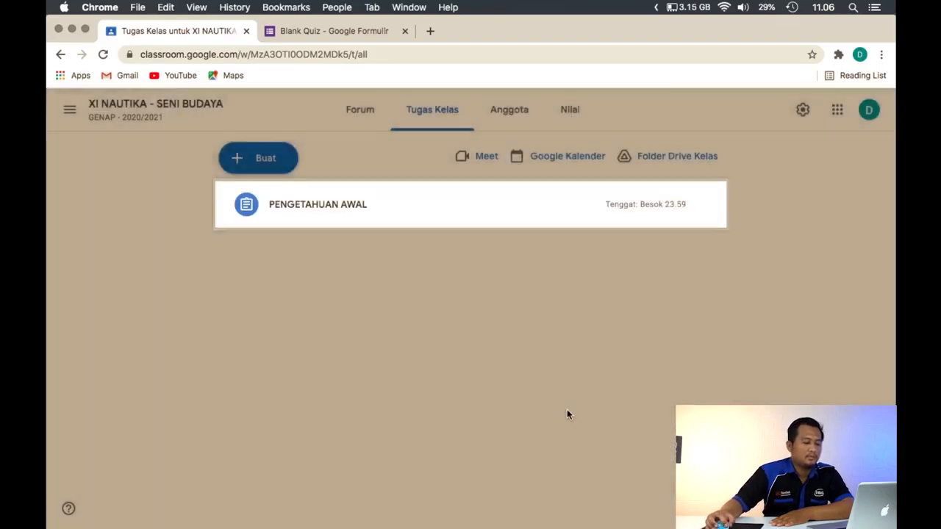
Switch to the student's Classroom window and open the PENGETAHUAN AWAL quiz form from the class assignments
key(ctrl+Up)
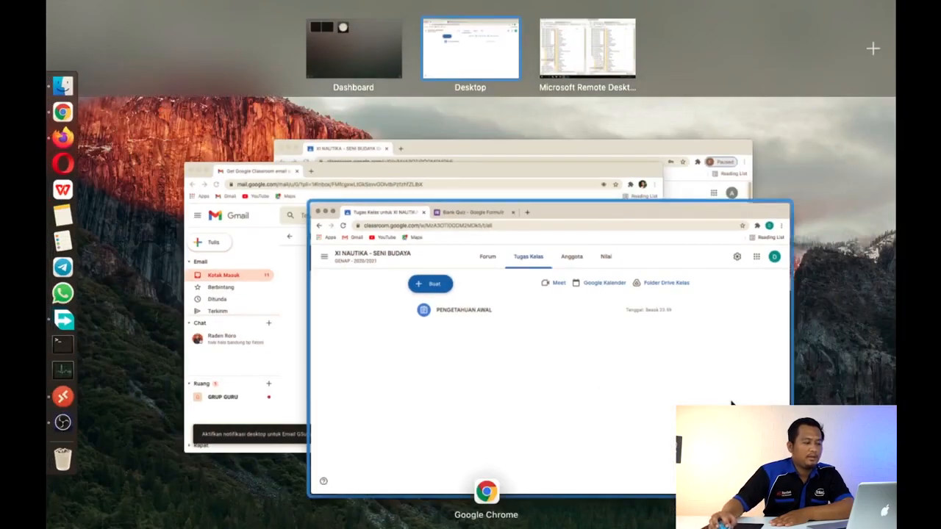
click(731, 403)
mouse_move(894, 1)
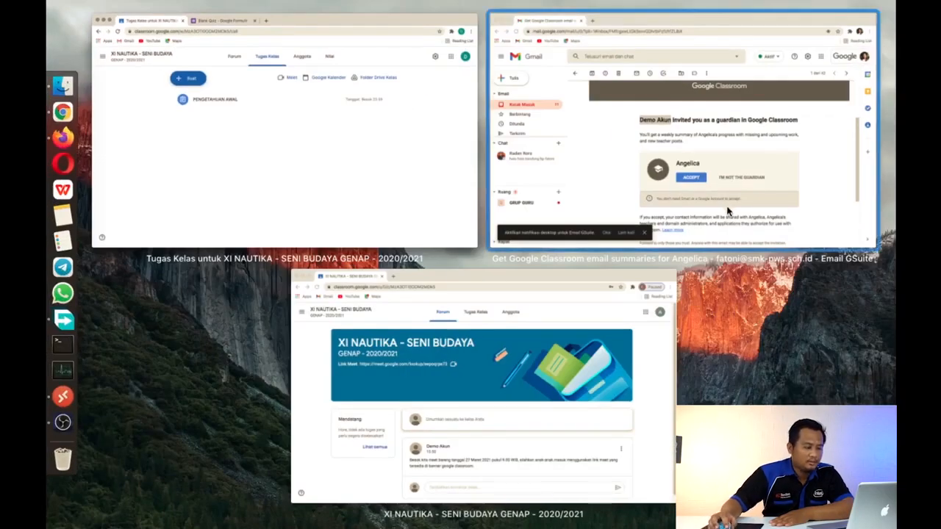
click(621, 324)
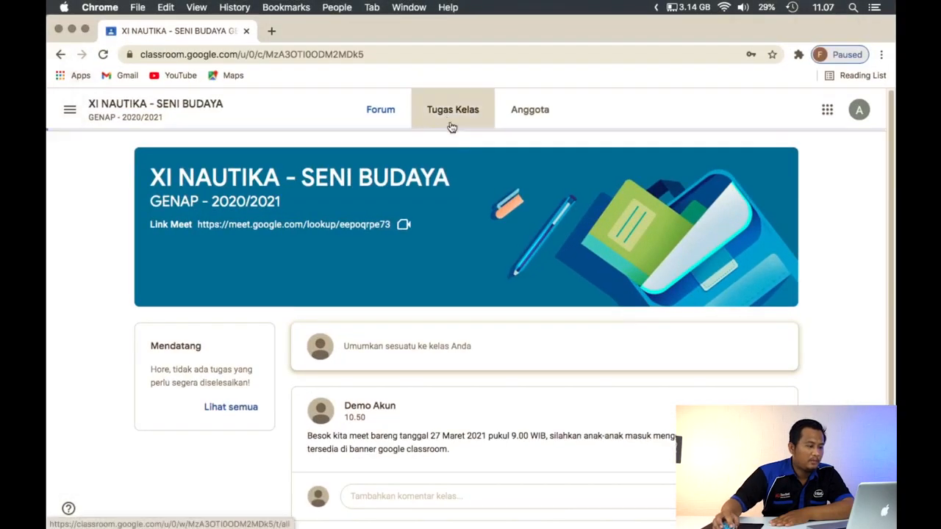
click(452, 110)
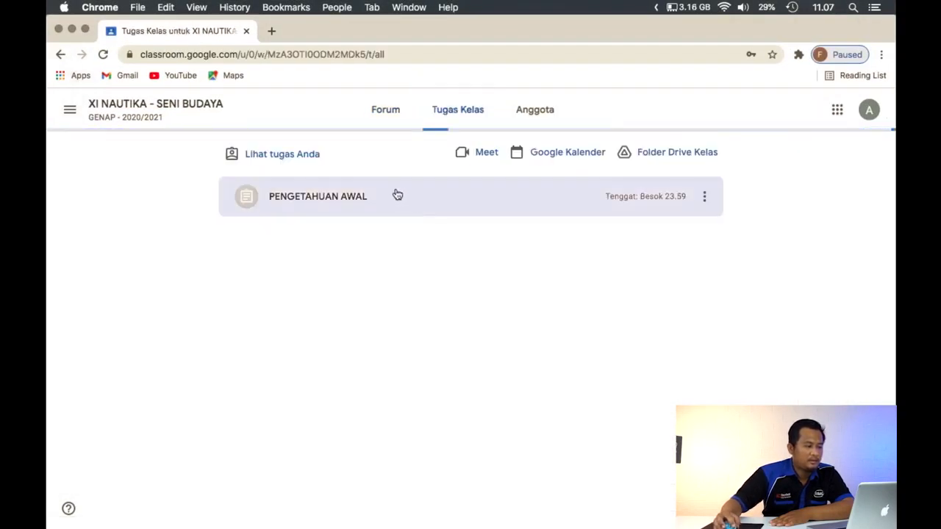
click(397, 200)
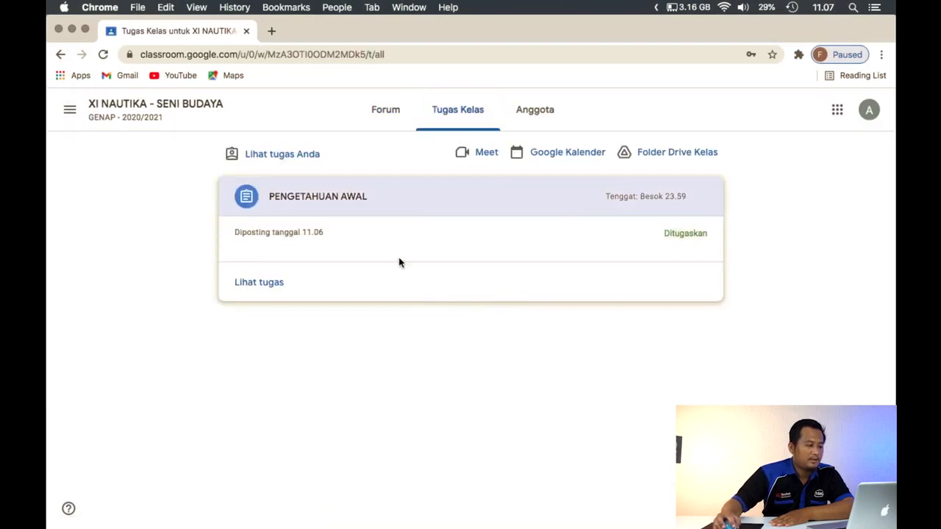
click(401, 299)
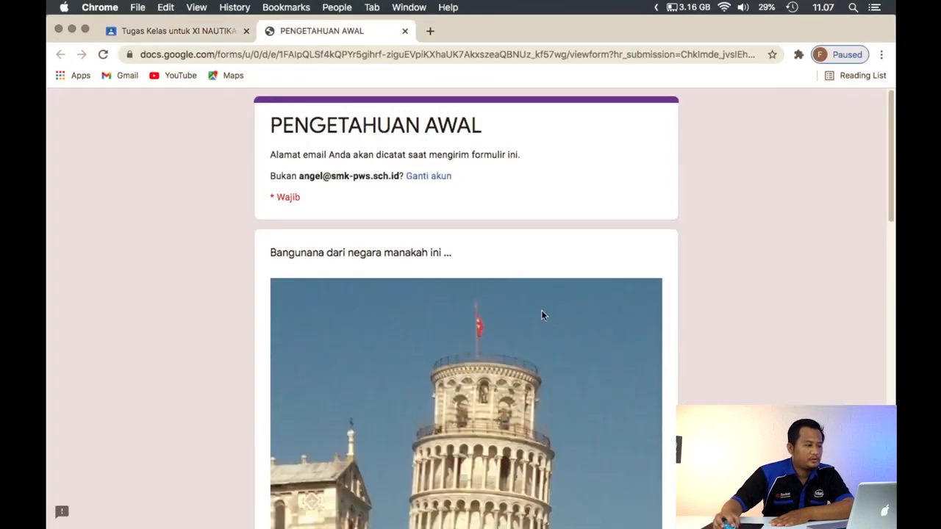
Answer the building question with Italia and the flag question with Belgia, submit the quiz and open its assignment page
scroll(542, 312, down, 10)
scroll(329, 288, up, 4)
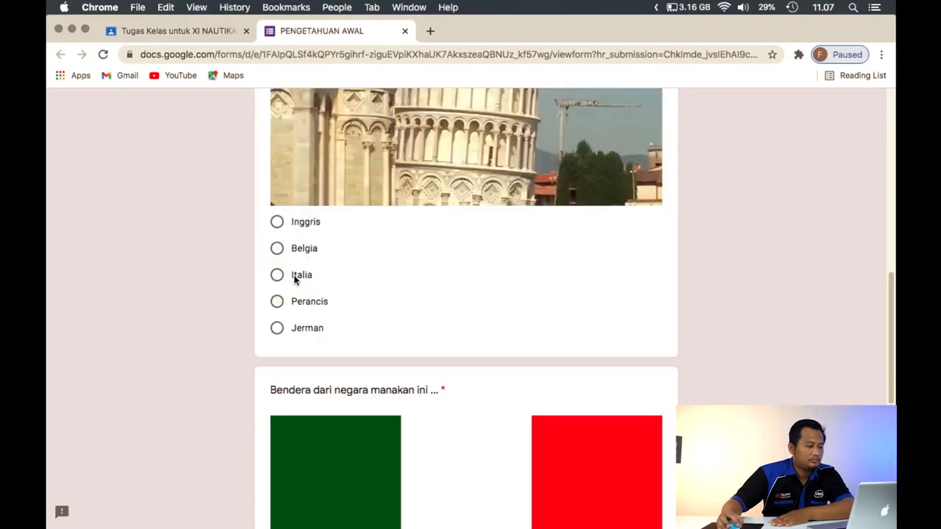
click(296, 275)
scroll(402, 319, down, 6)
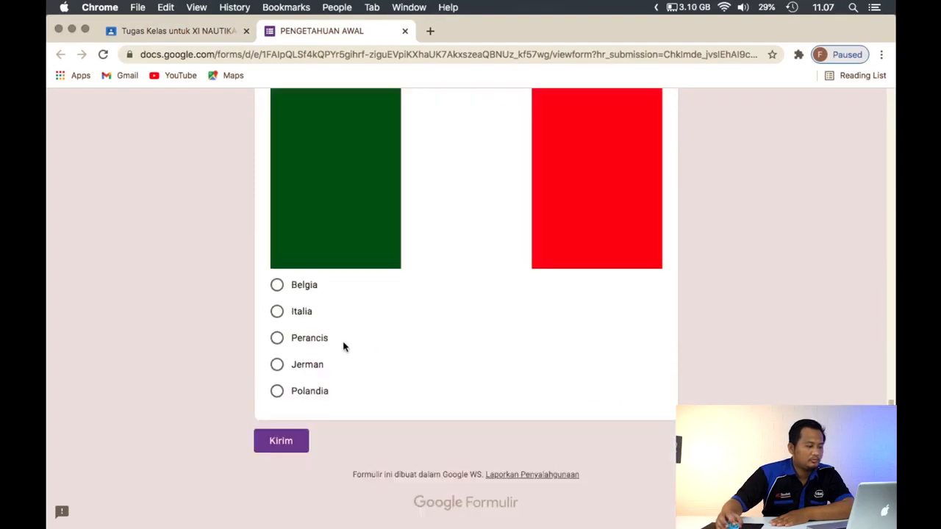
click(300, 289)
click(281, 441)
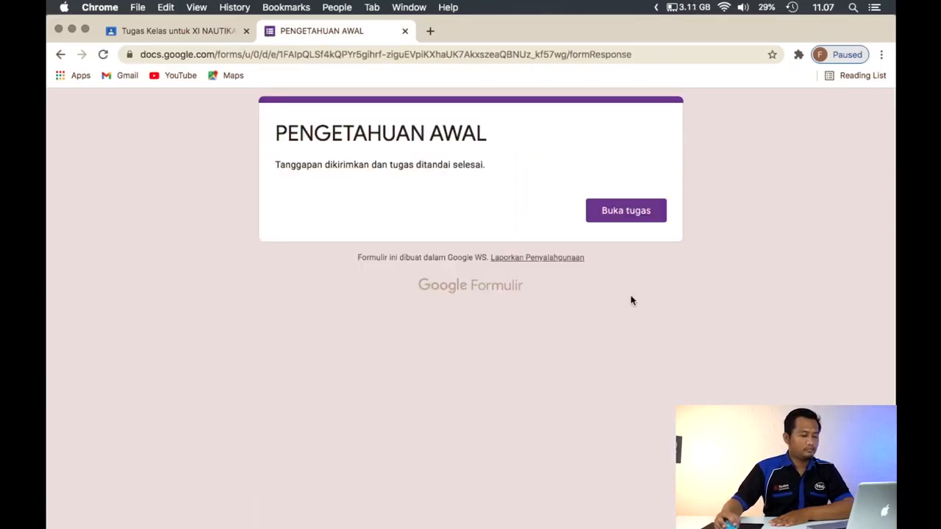
click(593, 208)
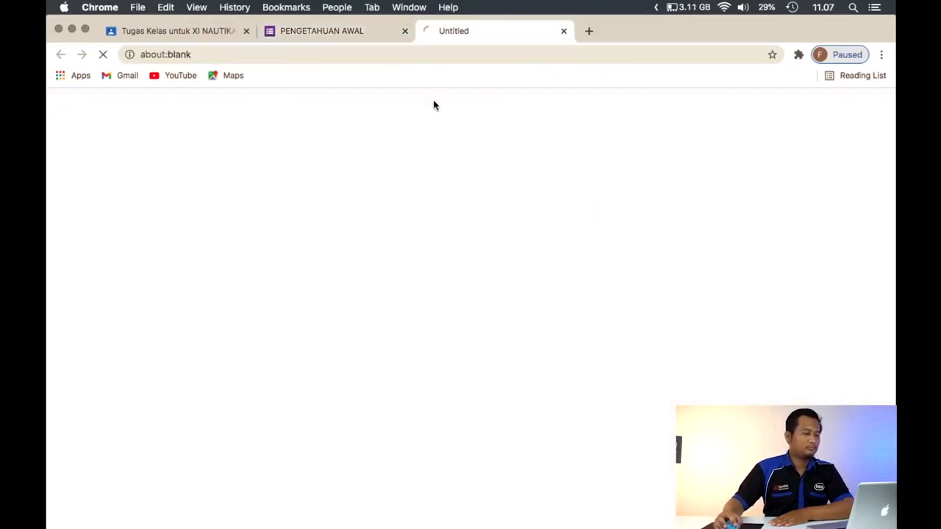
Switch back to the teacher's Classroom window and open the student work for the PENGETAHUAN AWAL assignment
key(ctrl+Down)
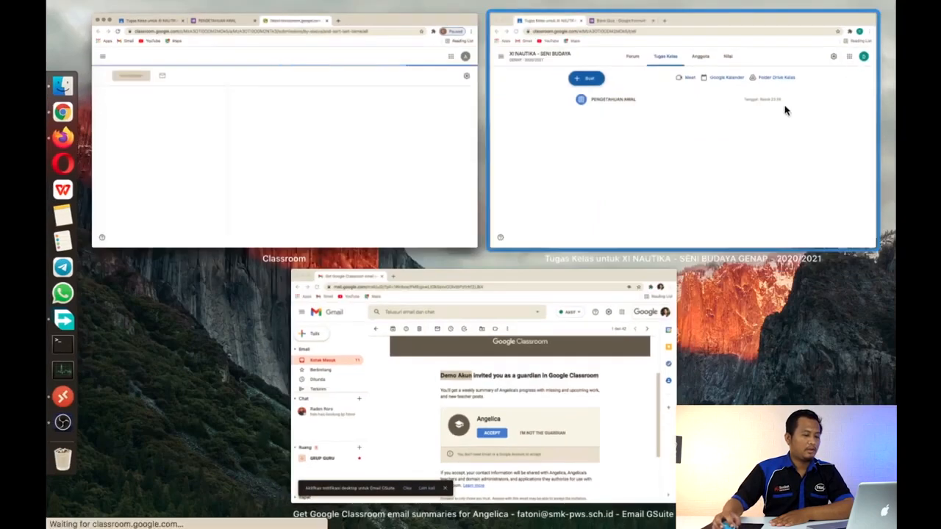
click(693, 140)
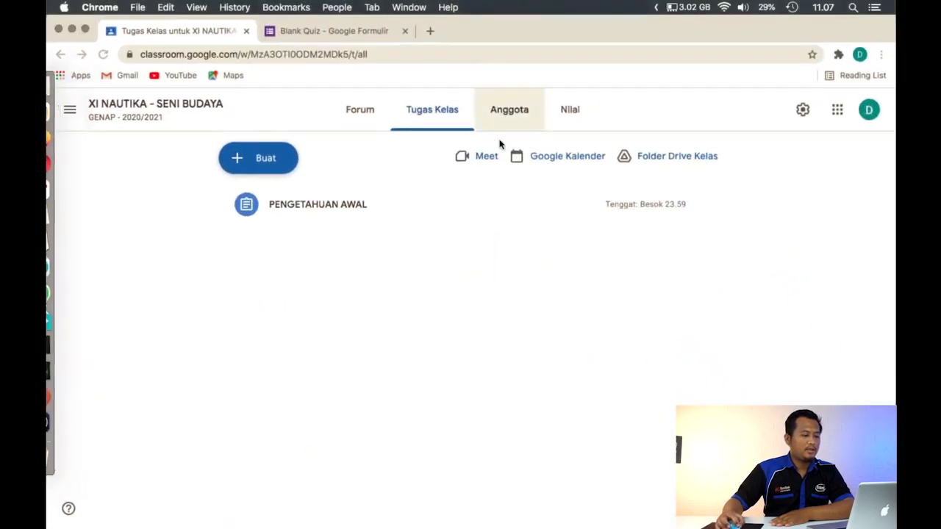
click(376, 212)
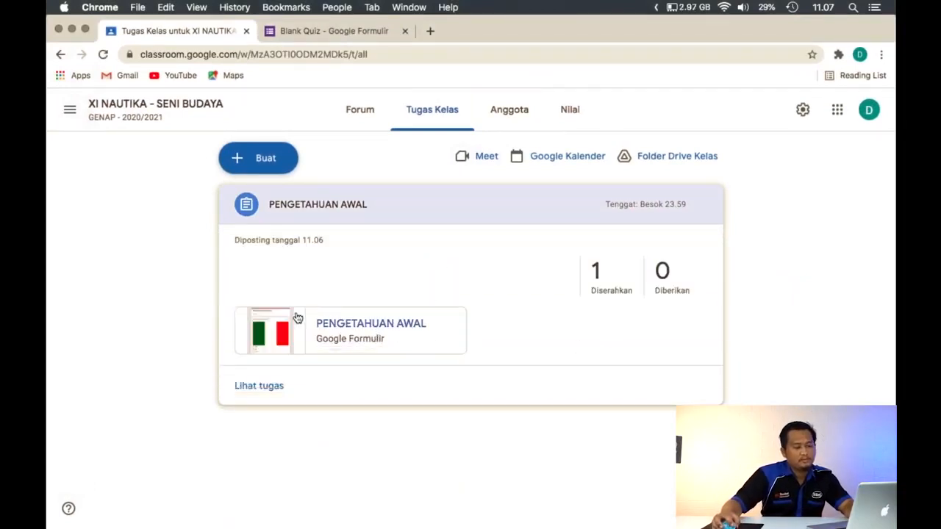
click(277, 395)
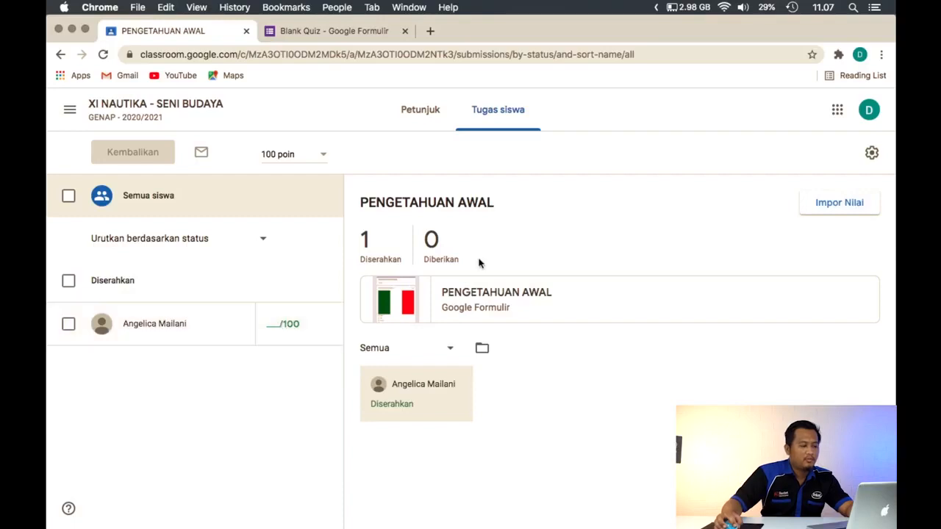
Examine the quiz's response summary and scores in the form, and check the student's grade entry in the Classroom assignment
click(331, 31)
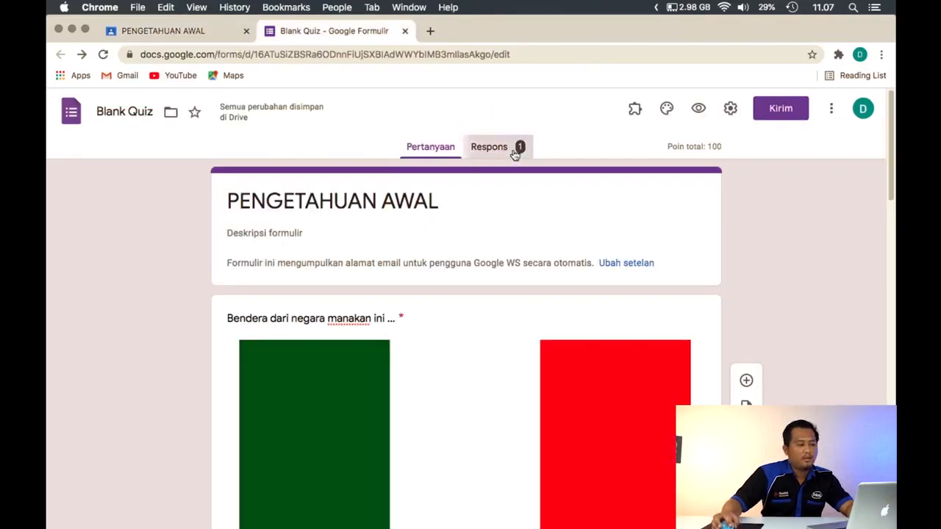
click(514, 149)
click(767, 172)
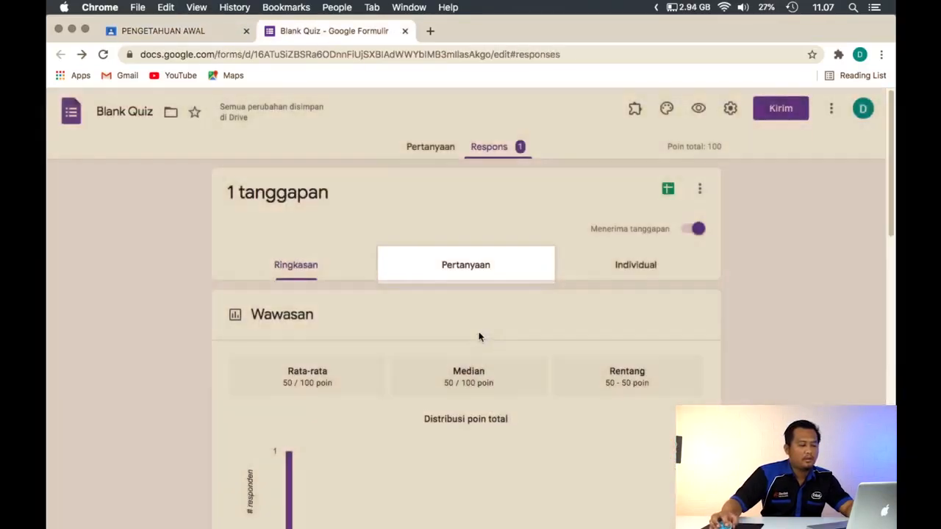
scroll(476, 338, down, 5)
scroll(474, 336, up, 4)
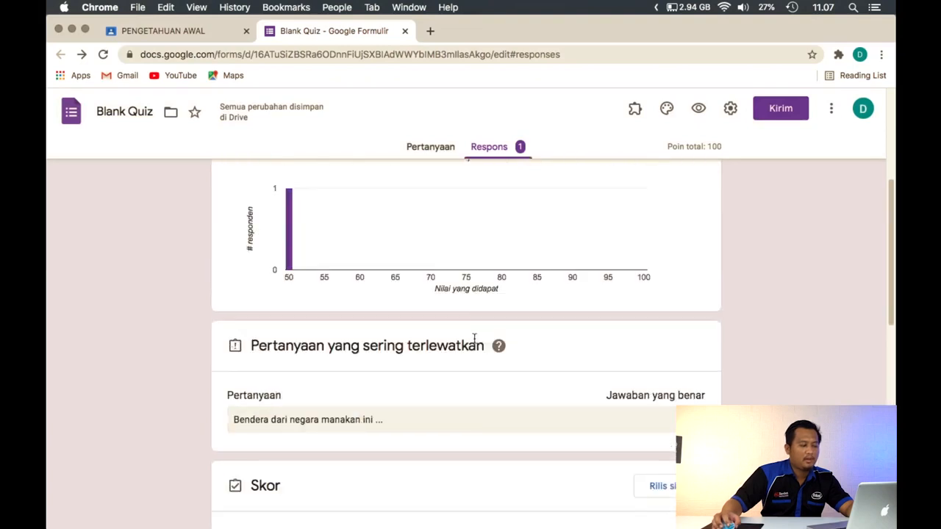
scroll(408, 391, down, 1)
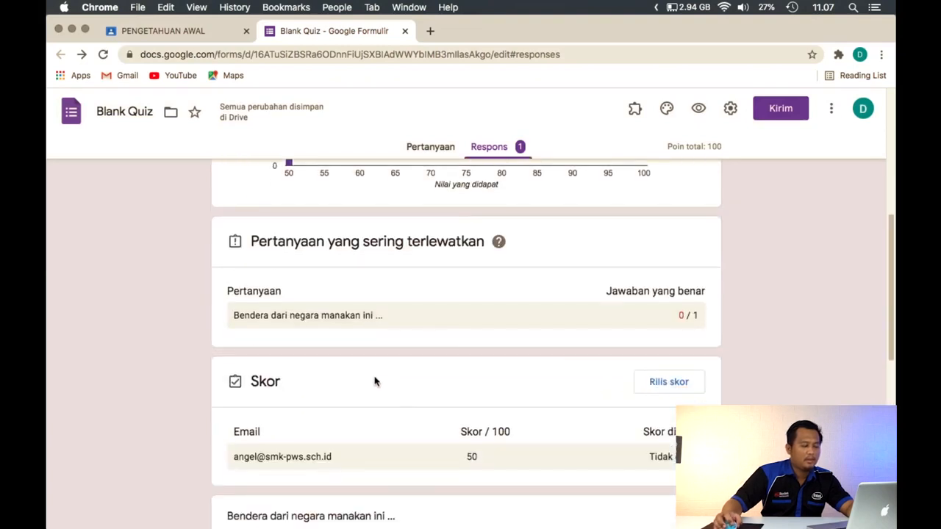
click(169, 31)
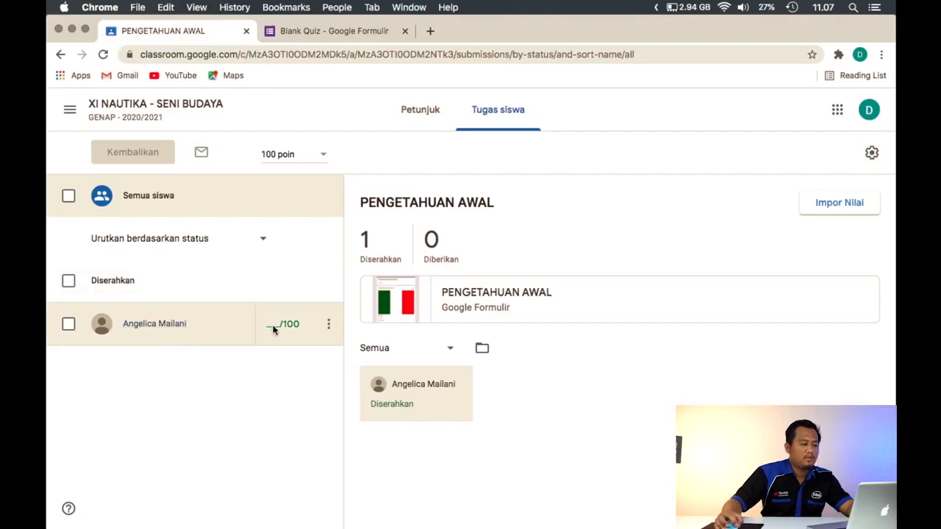
Send the form's responses to a new spreadsheet named "Blank Quiz (Respons)"
click(309, 32)
scroll(639, 276, up, 5)
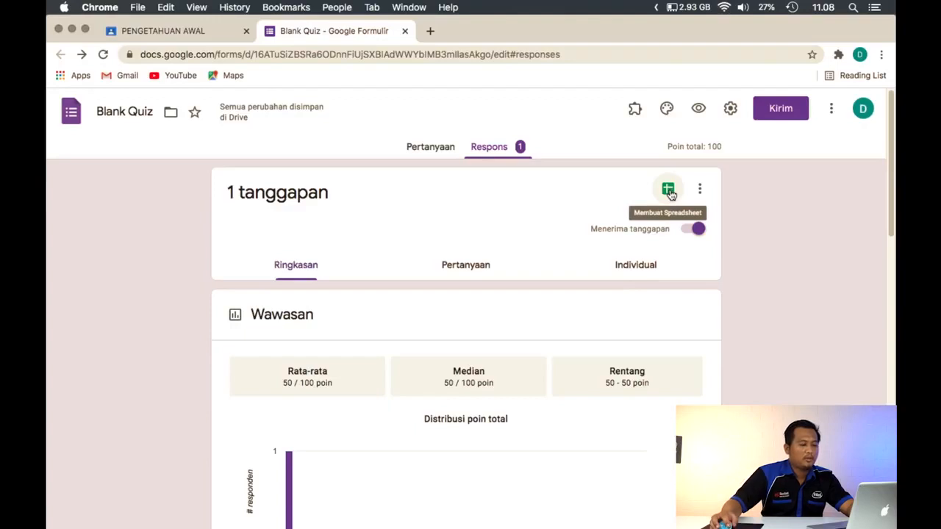
click(668, 191)
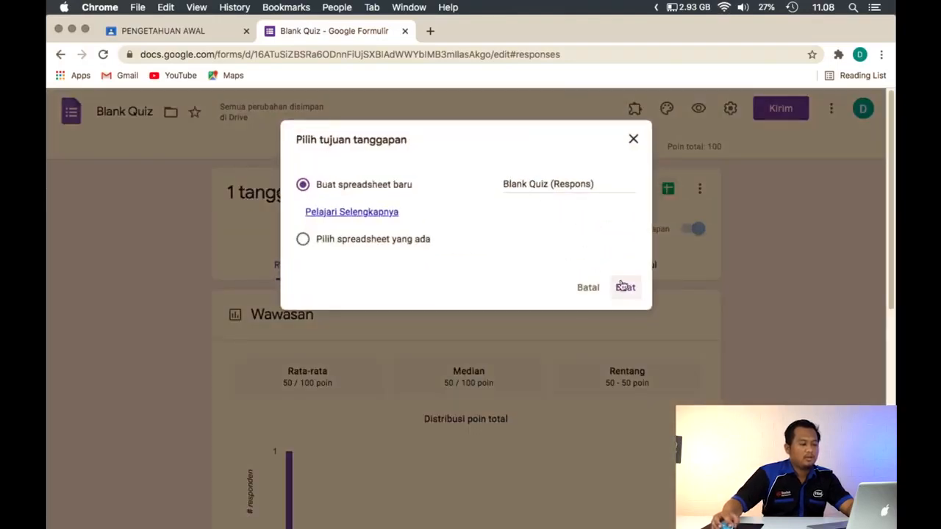
click(588, 287)
click(665, 192)
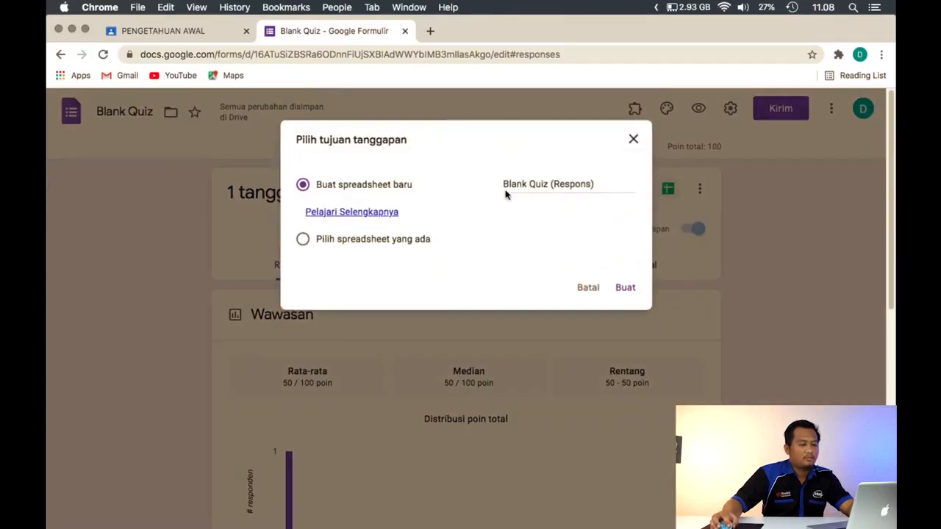
click(625, 289)
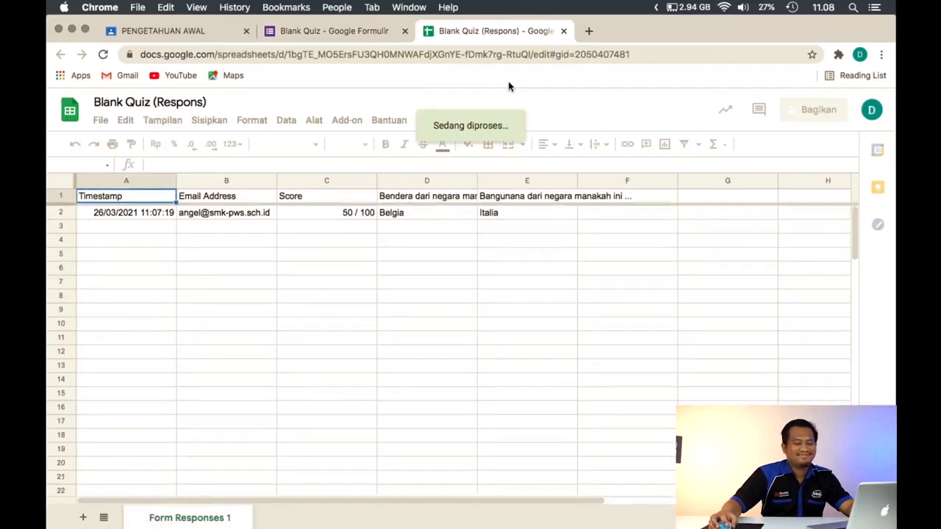
Examine the student's score in the response spreadsheet and compare it with the form's response summary and the Classroom student work
click(353, 219)
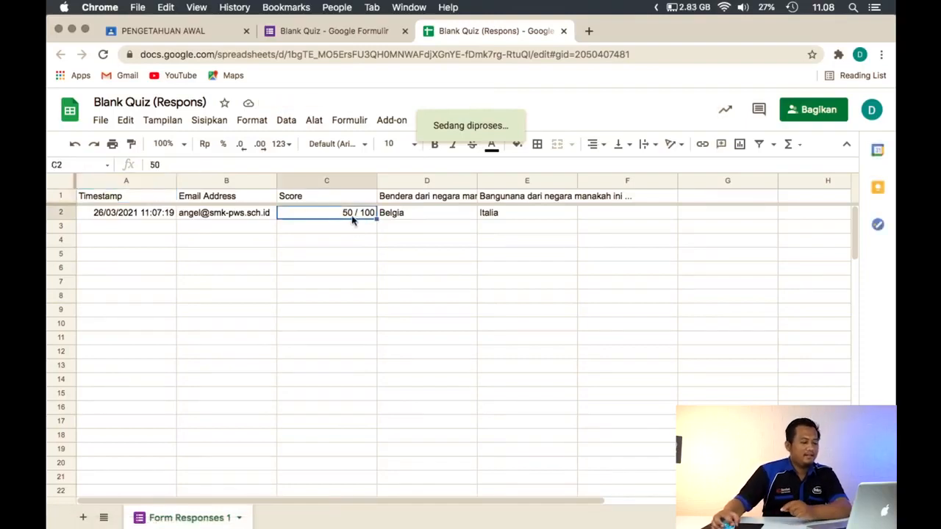
click(641, 246)
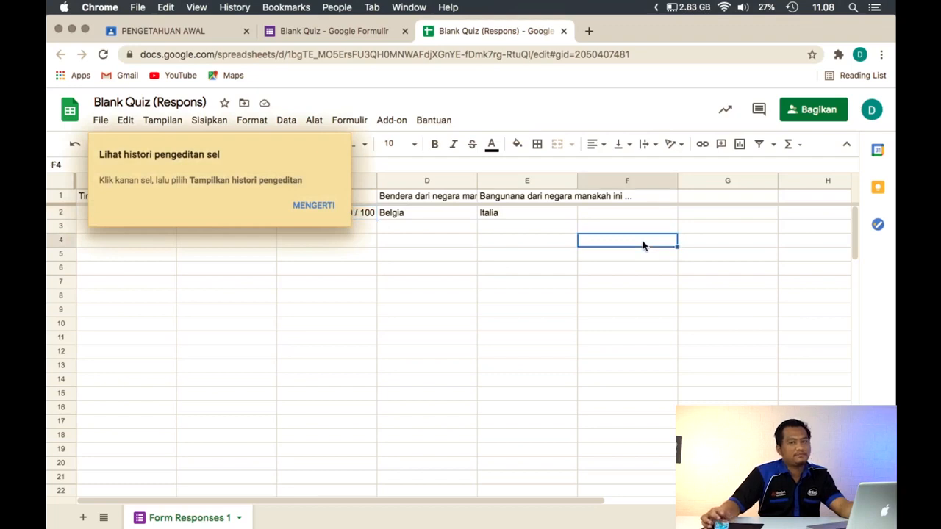
click(326, 206)
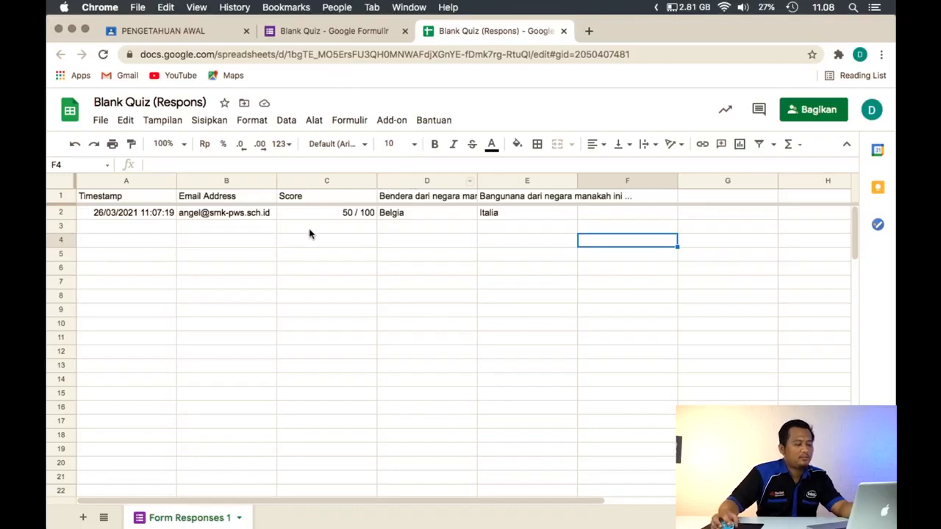
click(327, 214)
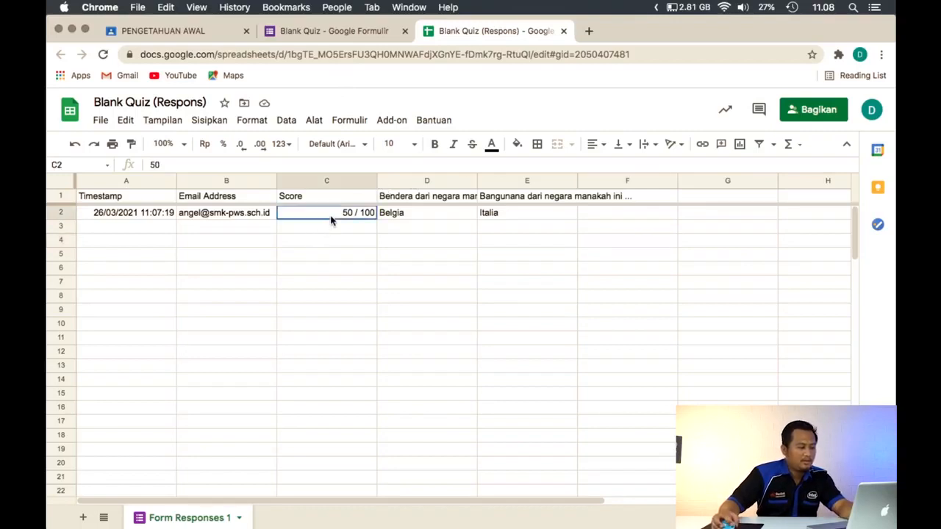
click(337, 33)
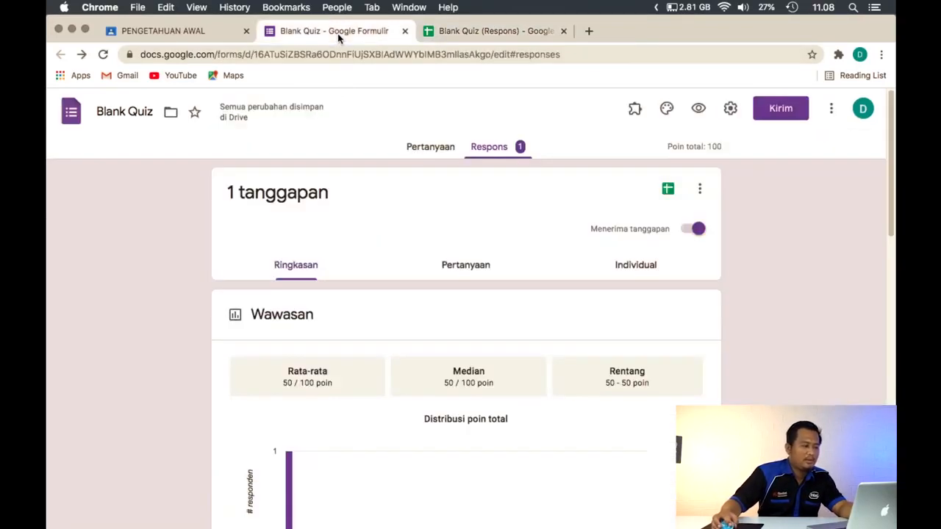
click(169, 31)
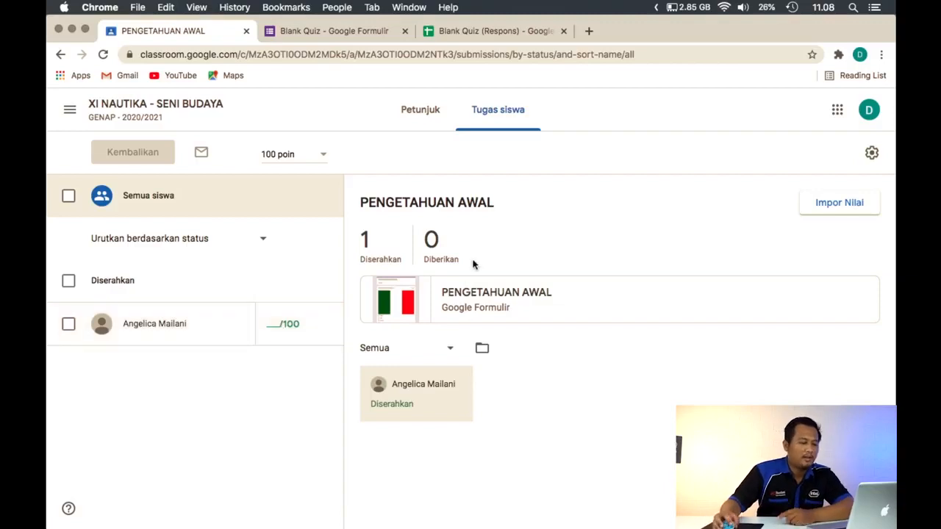
click(488, 33)
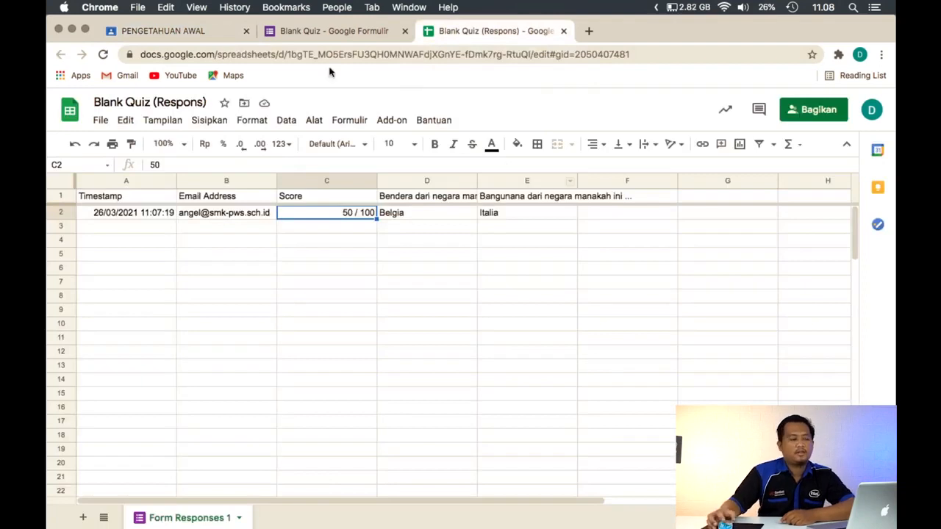
Import the quiz grades from the PENGETAHUAN AWAL form into its Classroom assignment
click(209, 34)
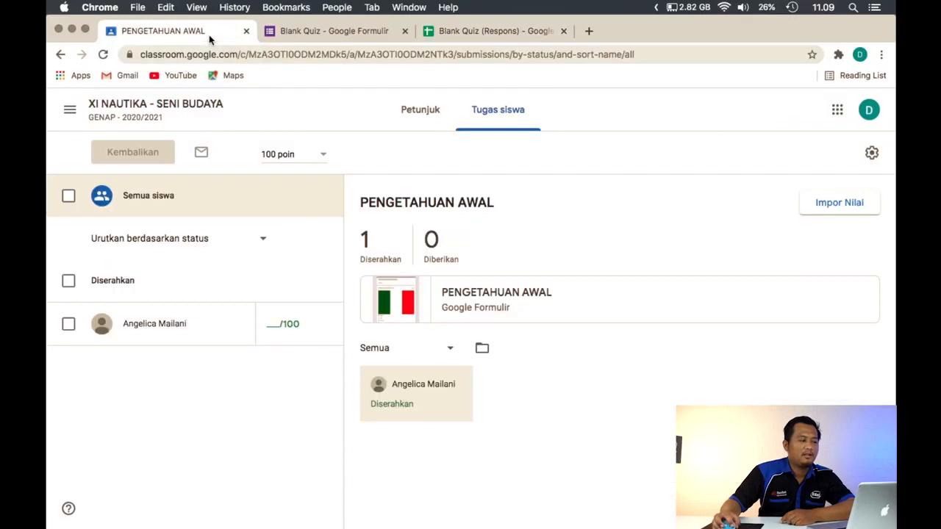
click(856, 212)
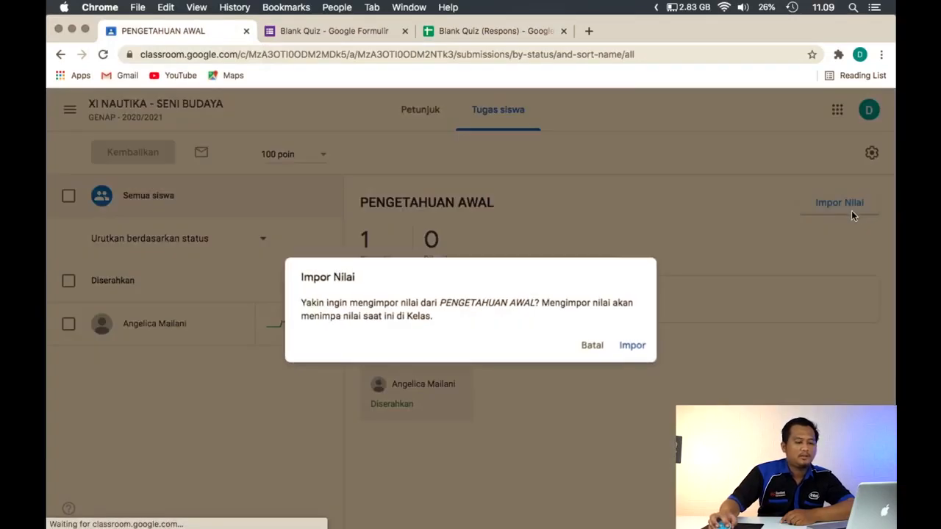
click(633, 346)
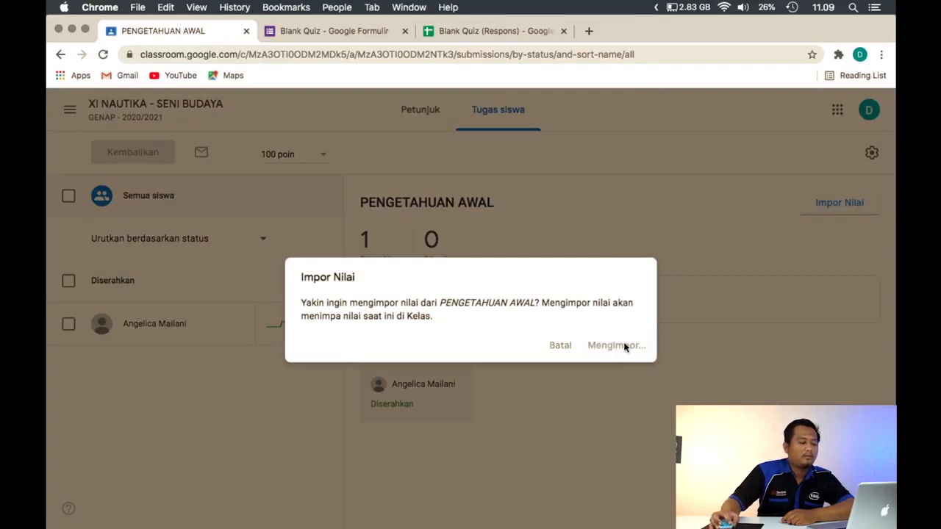
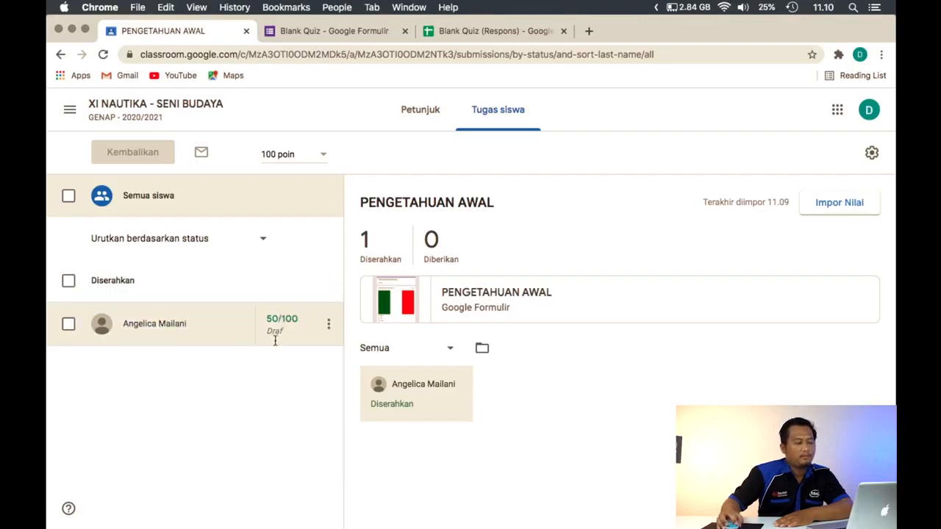
Open the XI NAUTIKA - SENI BUDAYA gradebook, dismiss the introductory tips, and examine the student's PENGETAHUAN AWAL grade
click(177, 117)
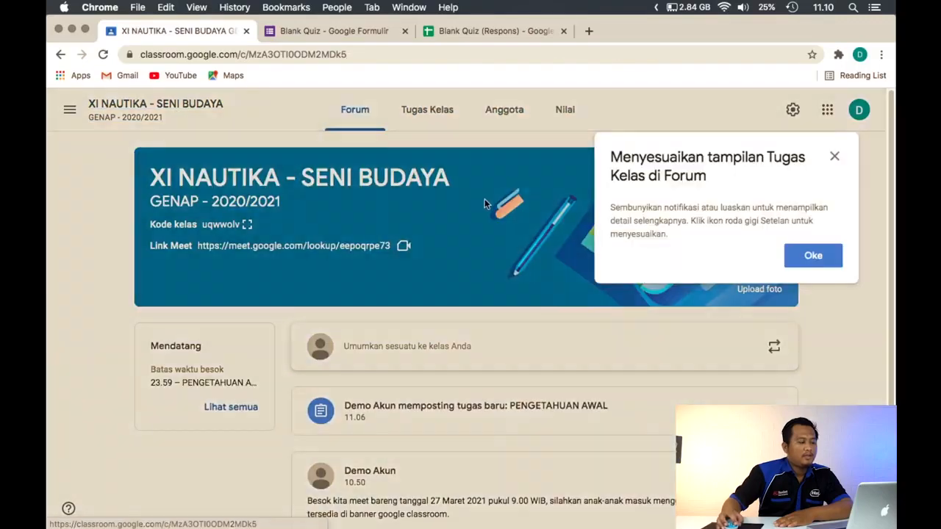
click(831, 157)
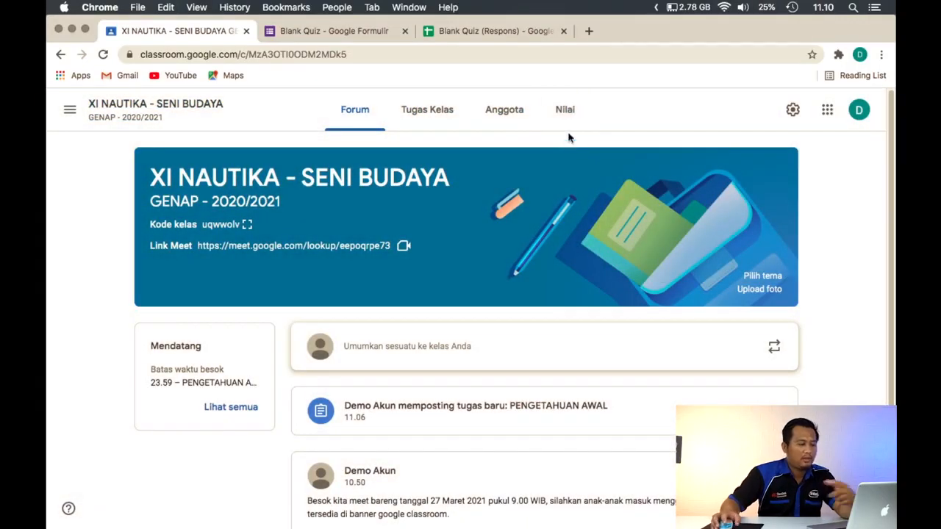
click(566, 118)
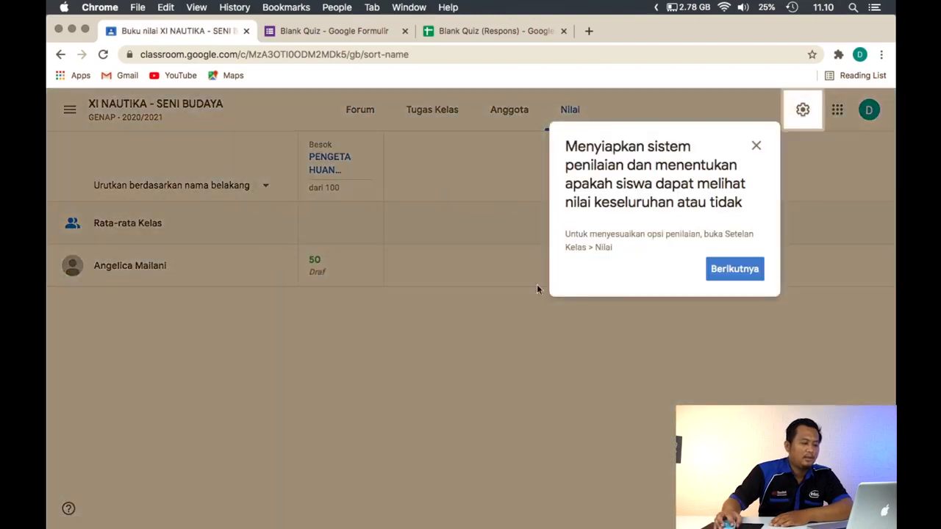
click(735, 275)
click(600, 238)
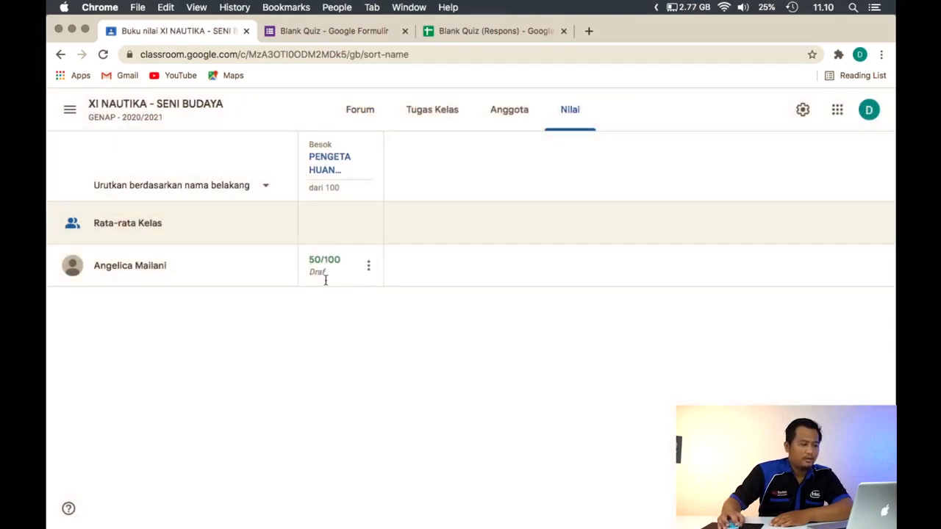
click(804, 110)
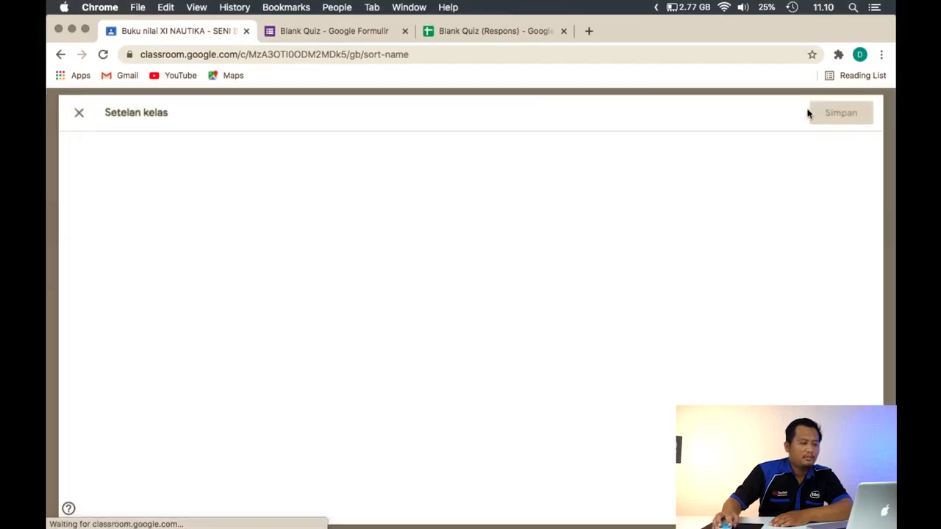
click(66, 108)
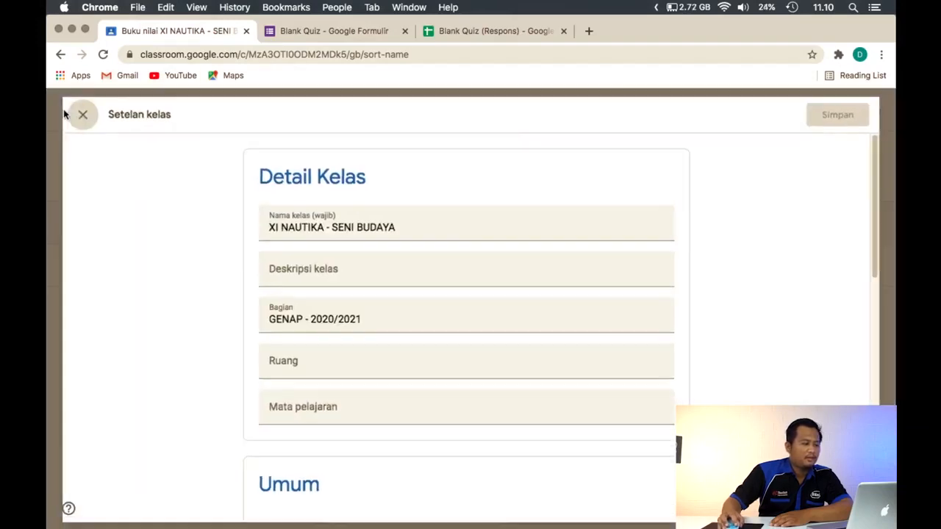
Open the PENGETAHUAN AWAL assignment from the gradebook and copy all grades to a new Google spreadsheet, acknowledging its view-history notice
click(320, 174)
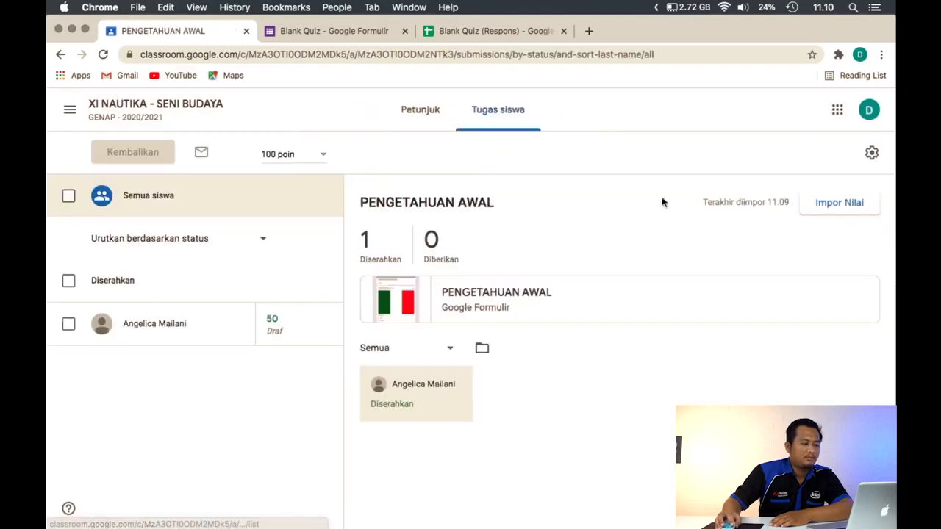
click(872, 152)
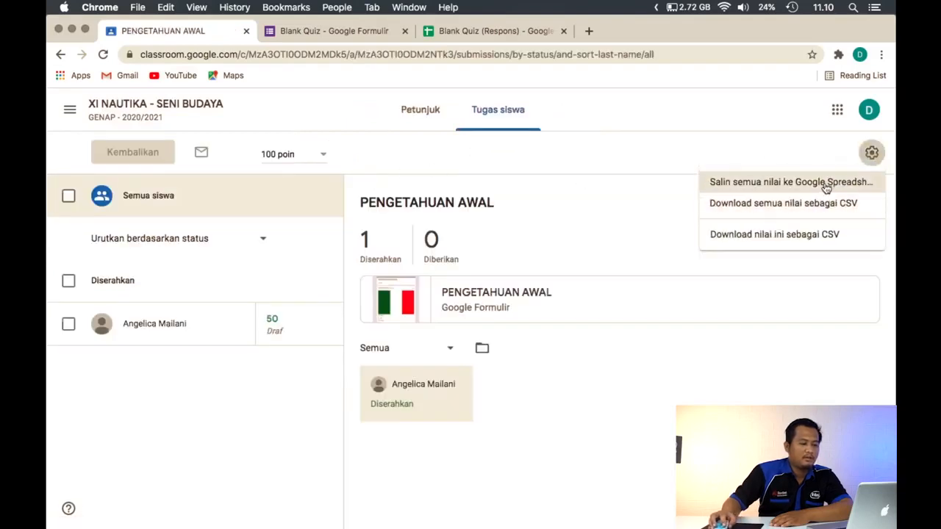
click(726, 202)
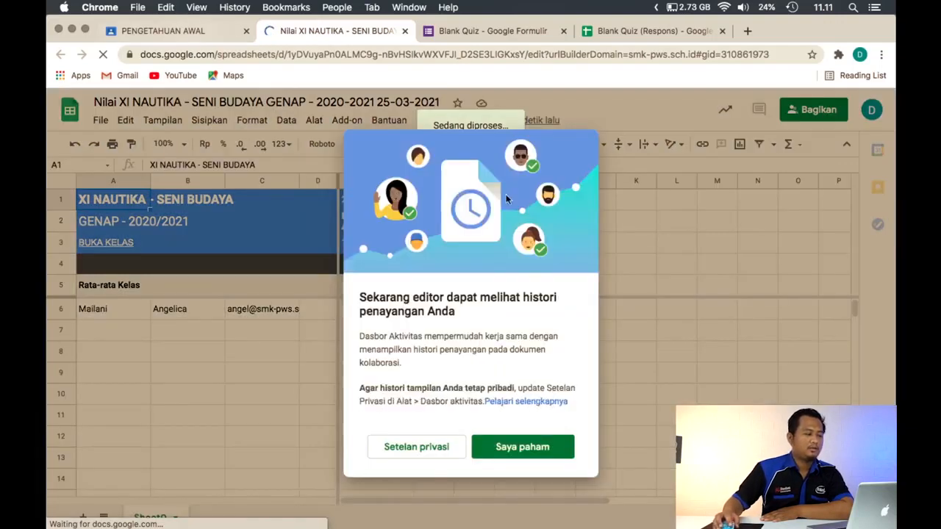
click(513, 458)
Return the submitted PENGETAHUAN AWAL work in Classroom with the private comment "pelajari lagi, kamu remidi"
click(189, 26)
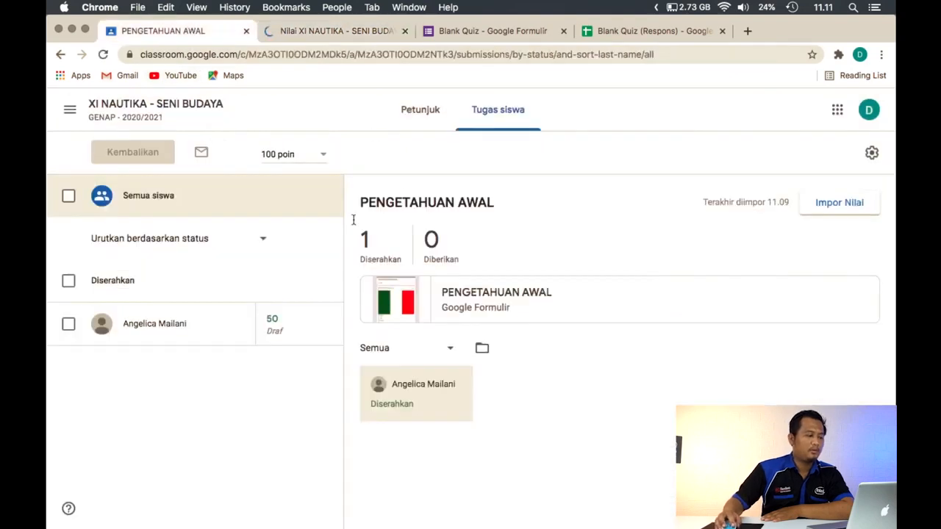
click(69, 282)
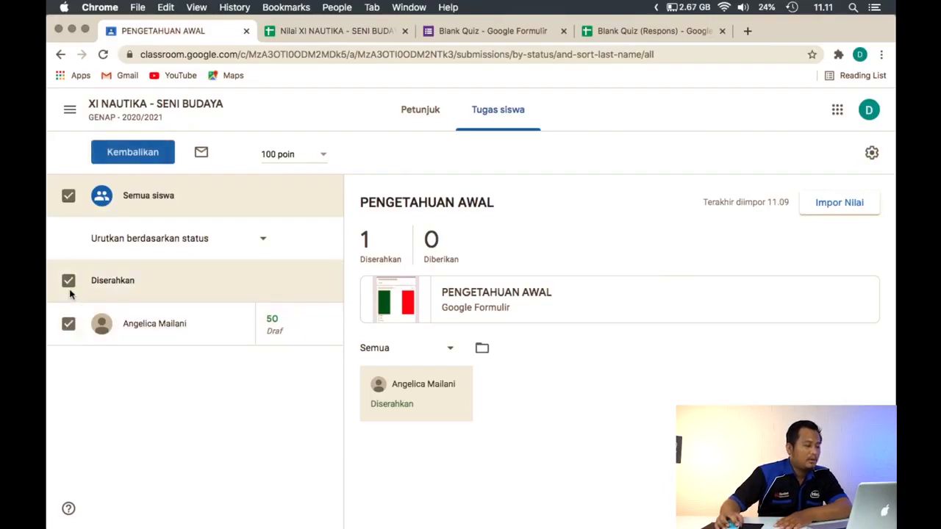
click(145, 161)
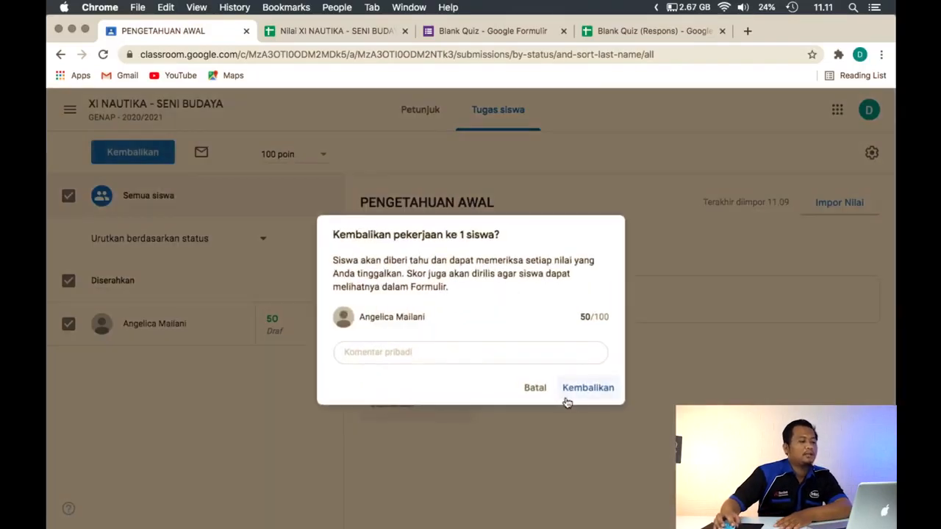
click(514, 350)
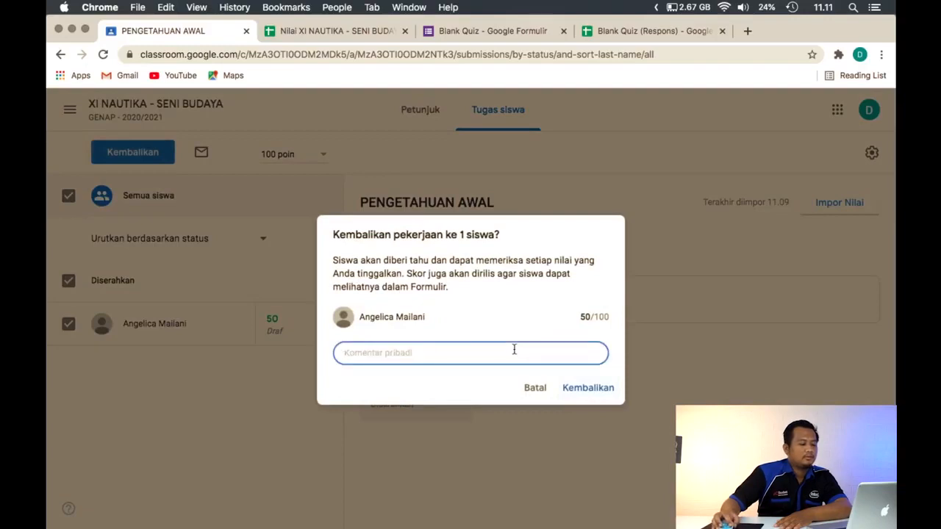
text(goog job)
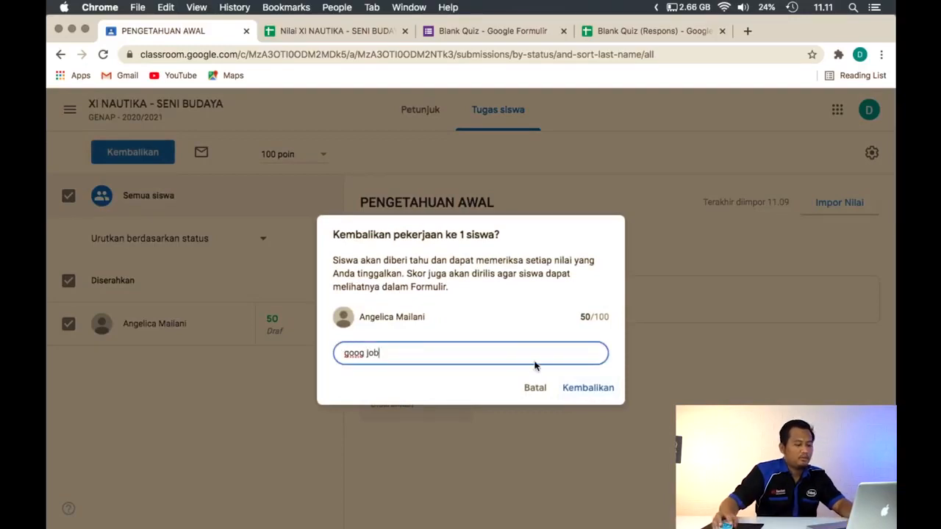
key(BackSpace)
key(BackSpace)
key(BackSpace)
key(BackSpace)
key(BackSpace)
key(BackSpace)
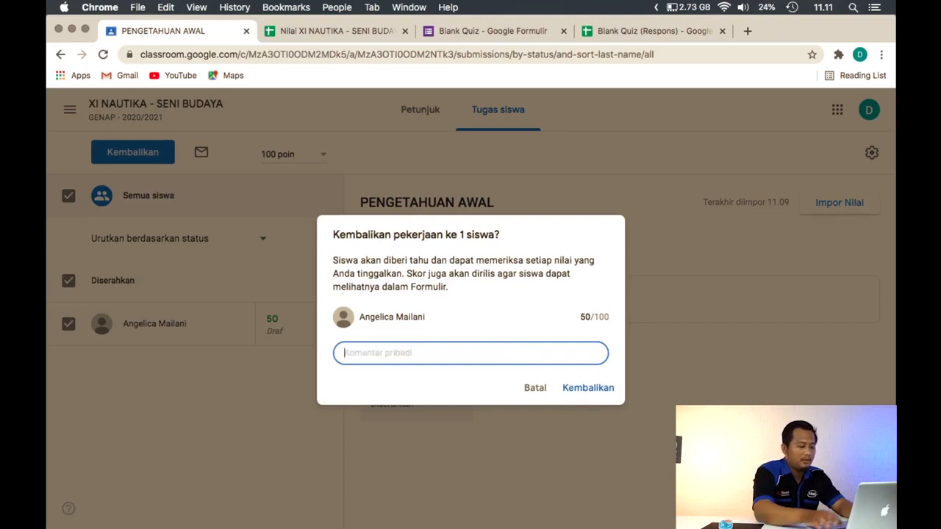
text(pelajari lagi, kamu remidi)
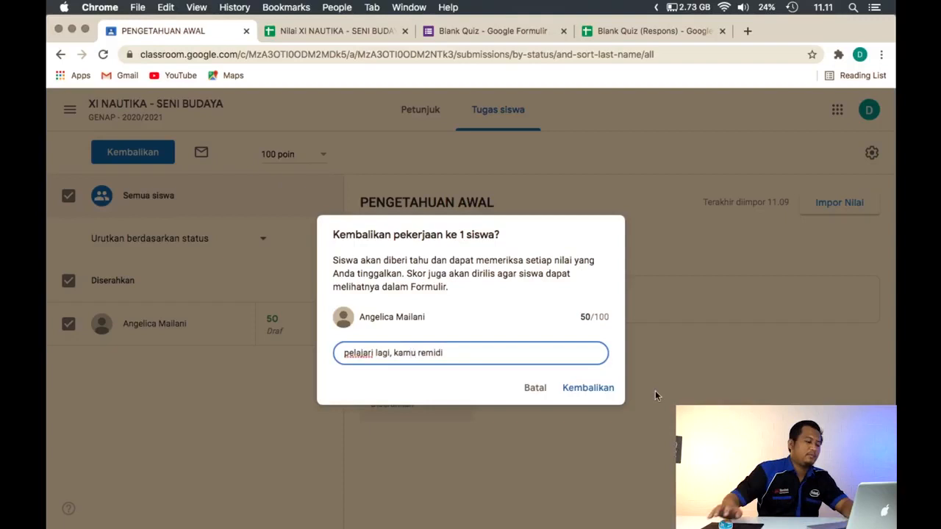
click(605, 390)
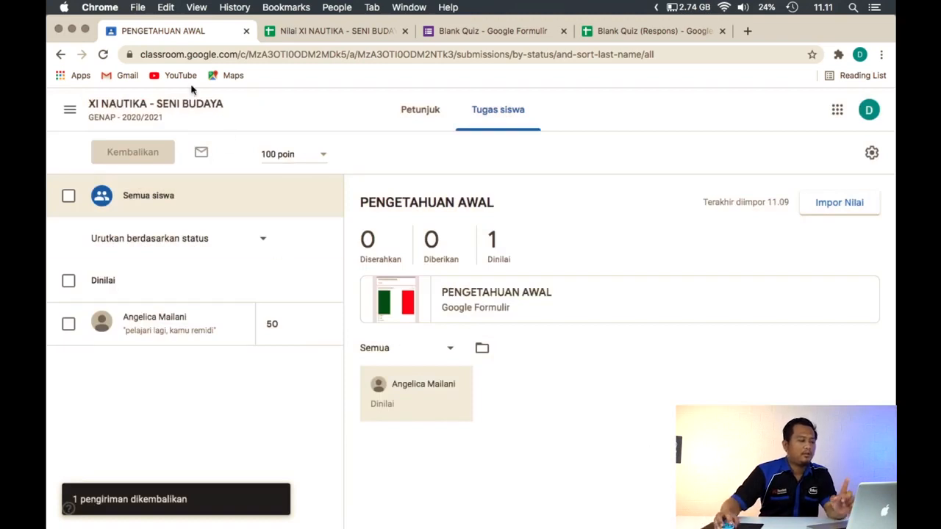
Close the first exported grade spreadsheet and check the student's returned grade in the class gradebook
click(405, 31)
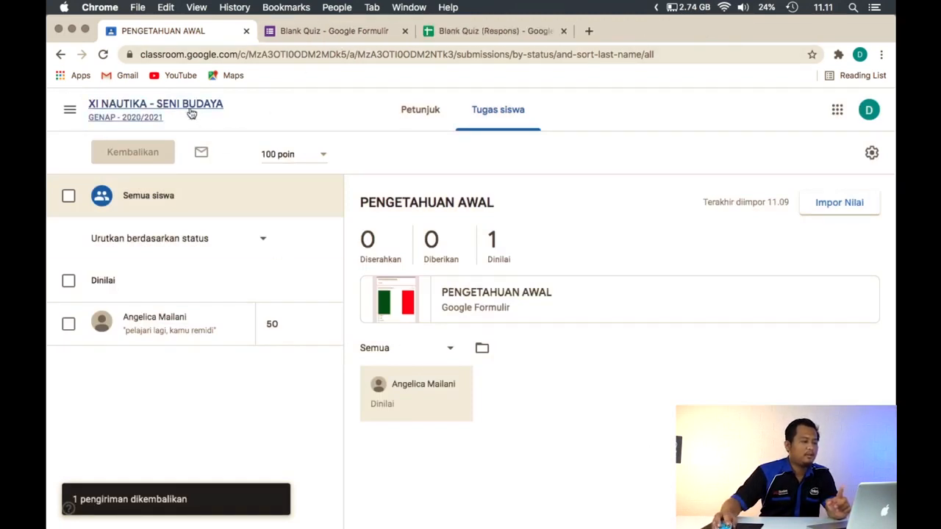
click(189, 111)
click(562, 110)
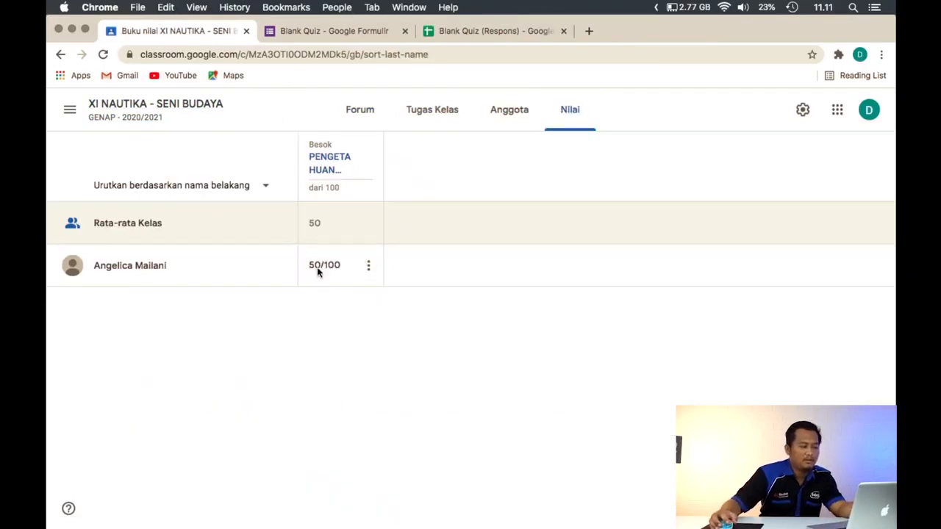
Copy all grades to a fresh Google spreadsheet from the PENGETAHUAN AWAL assignment's student work page
click(327, 169)
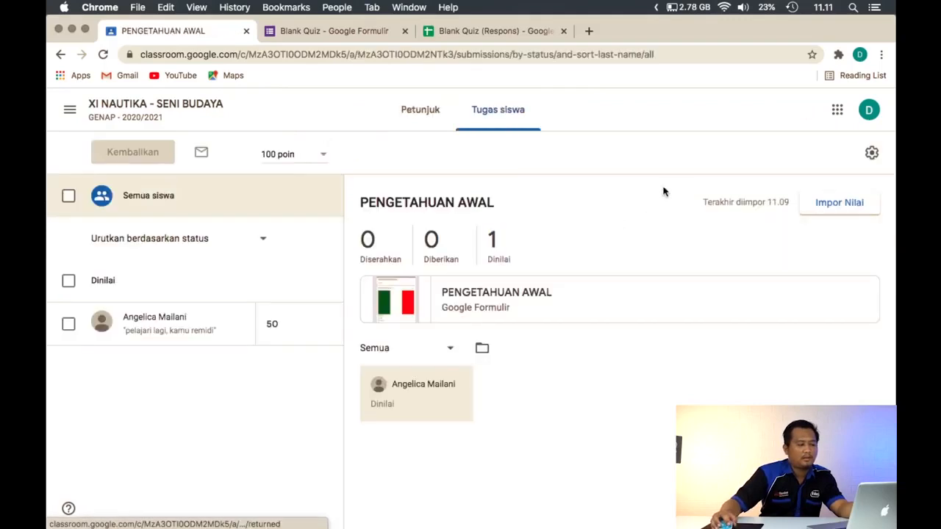
click(871, 153)
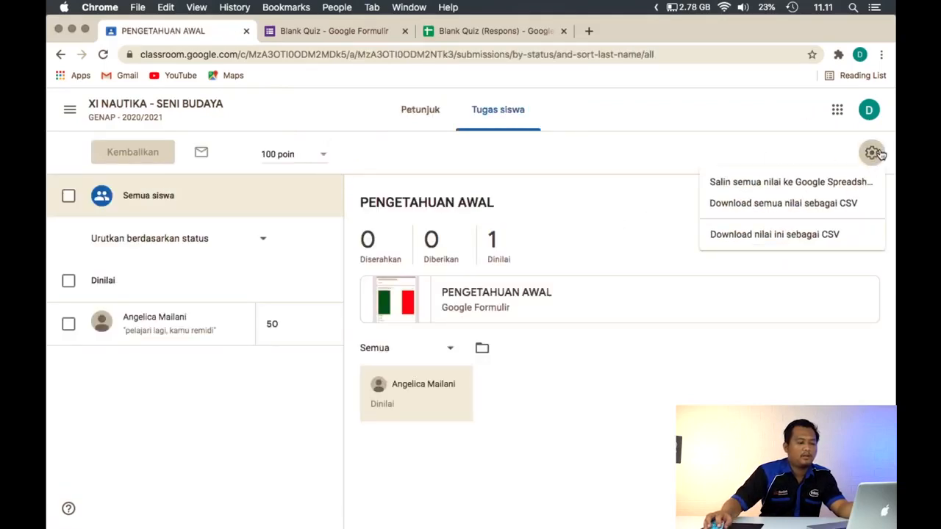
click(848, 204)
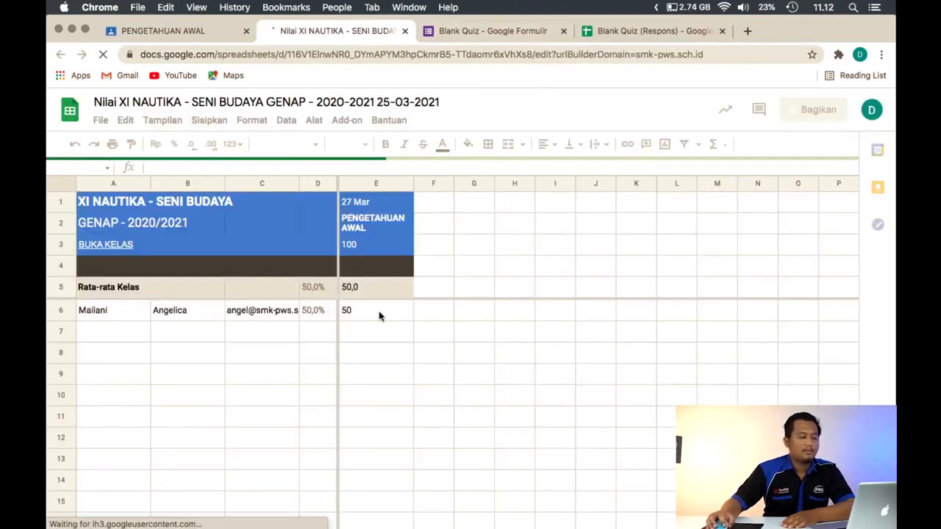
Check the student's row in the exported grade spreadsheet and widen column C to fit the full e-mail address
click(373, 314)
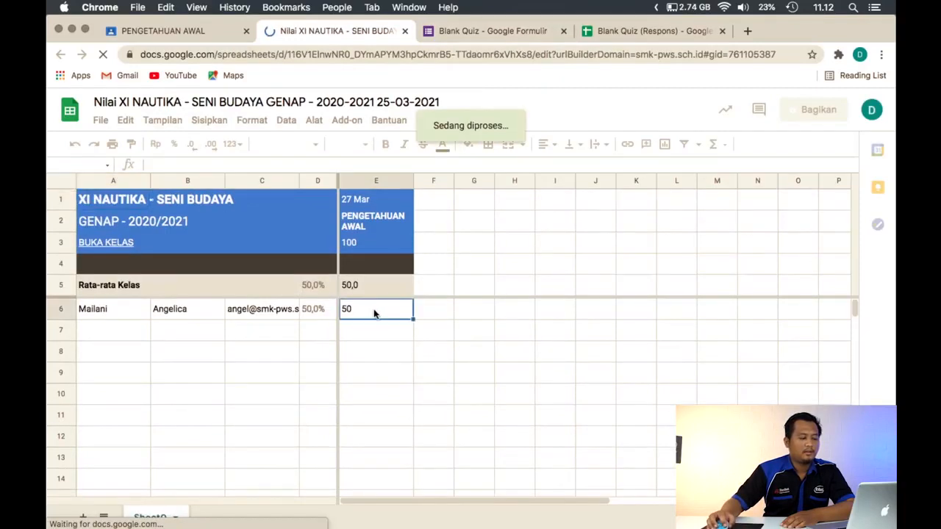
click(110, 309)
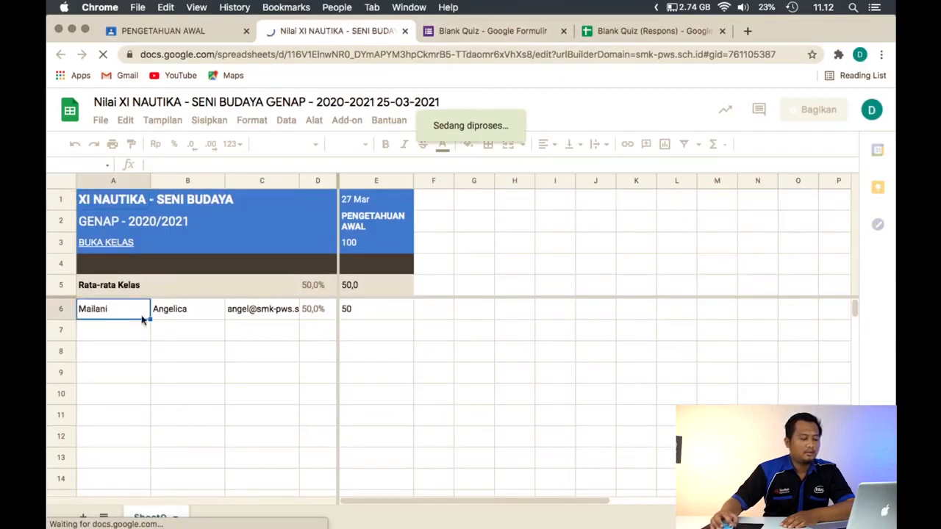
click(204, 315)
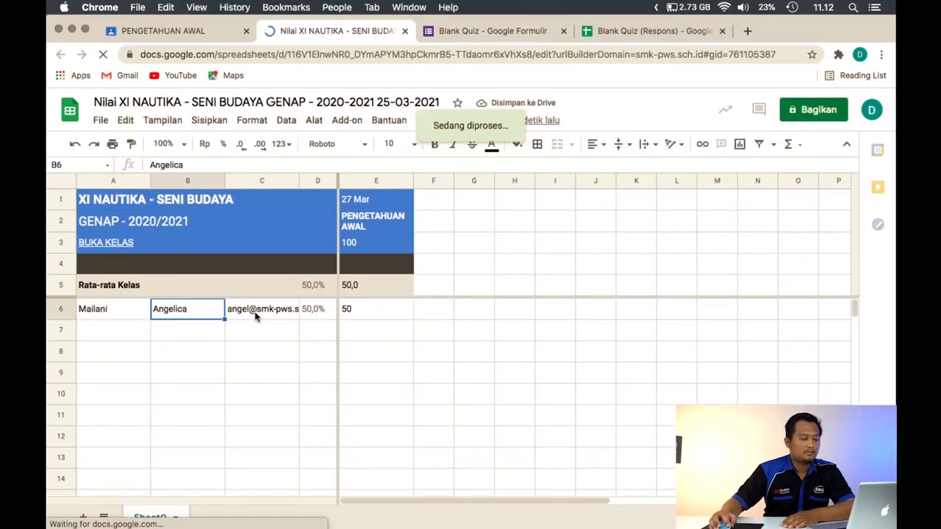
click(256, 315)
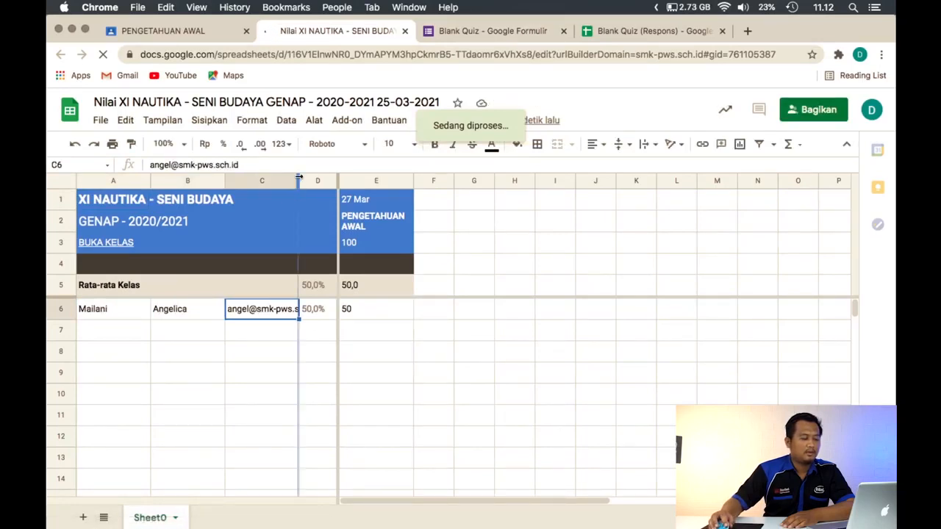
double_click(298, 179)
Examine the student's name, e-mail, percentage and PENGETAHUAN AWAL score and the class average, then close the grade spreadsheet
drag(110, 311, 180, 315)
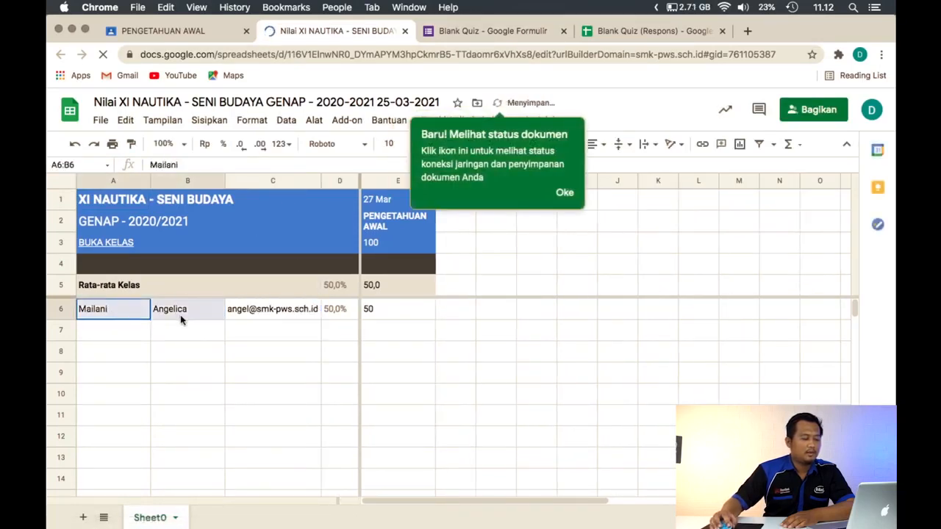
click(250, 314)
click(336, 313)
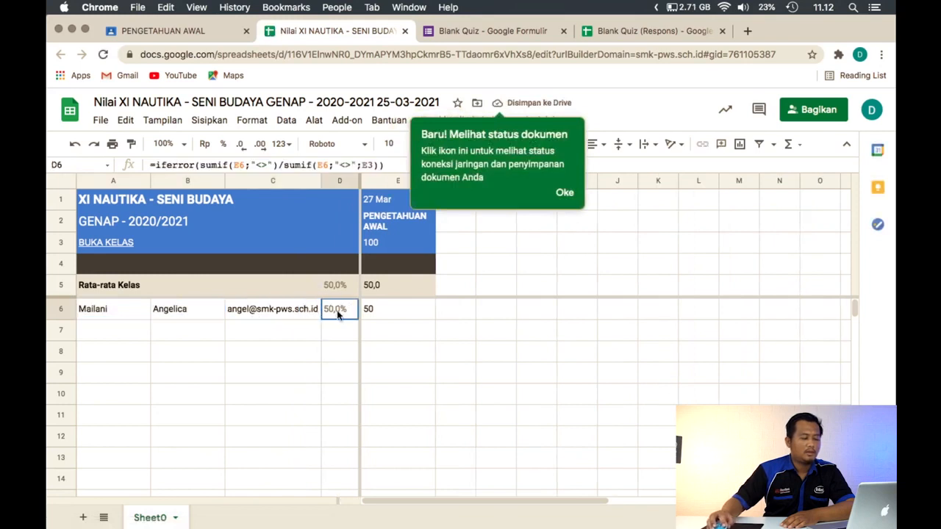
click(386, 291)
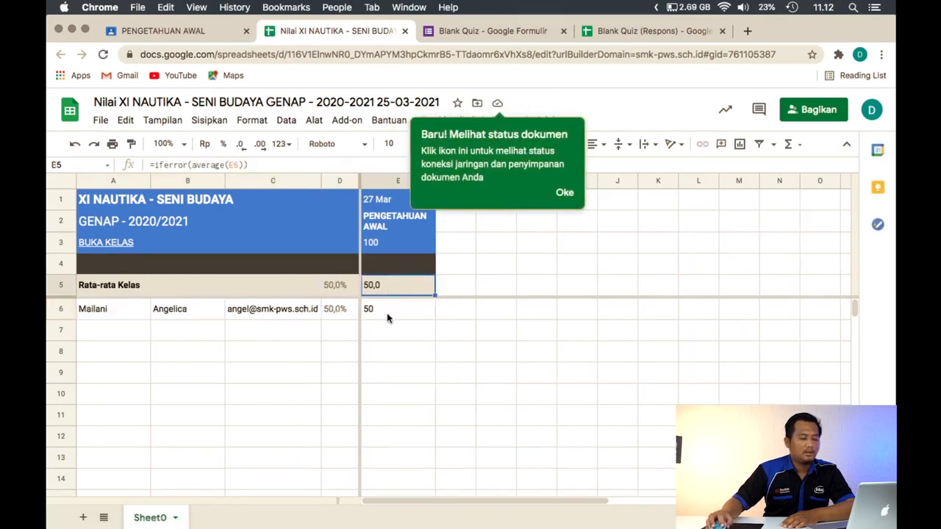
click(366, 312)
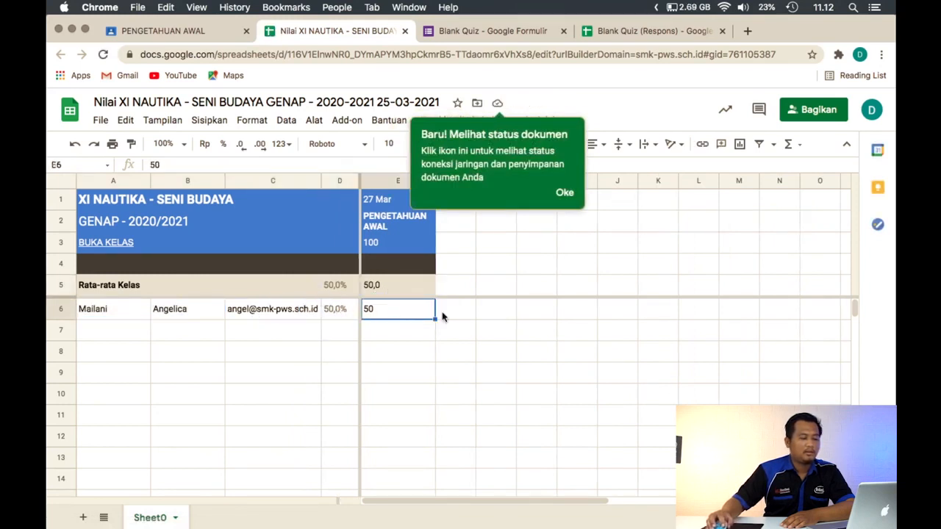
click(564, 193)
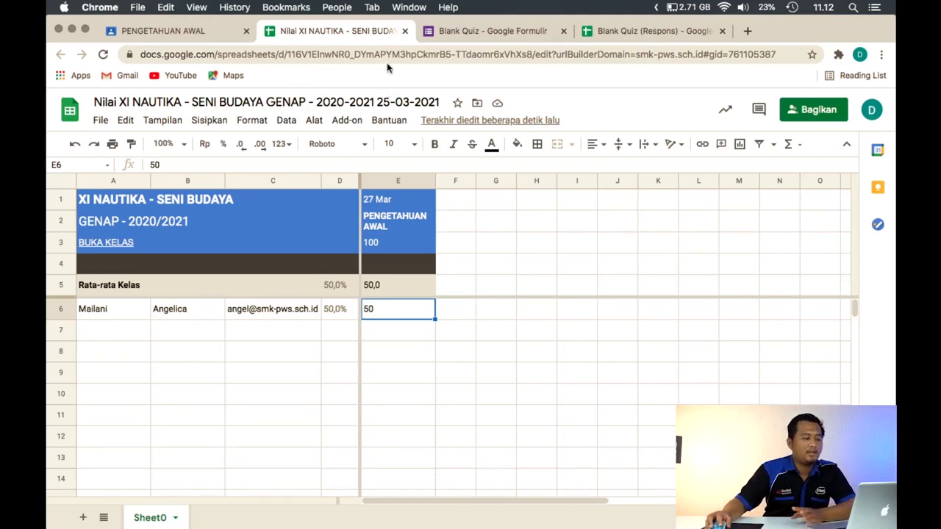
click(404, 31)
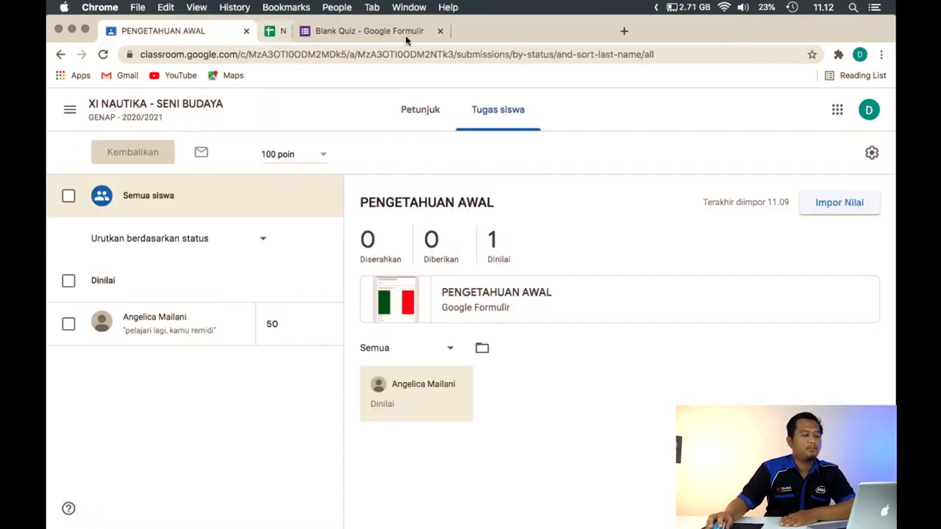
Review the class's member list and classwork, and view the student work and instructions of the PENGETAHUAN AWAL assignment
click(183, 117)
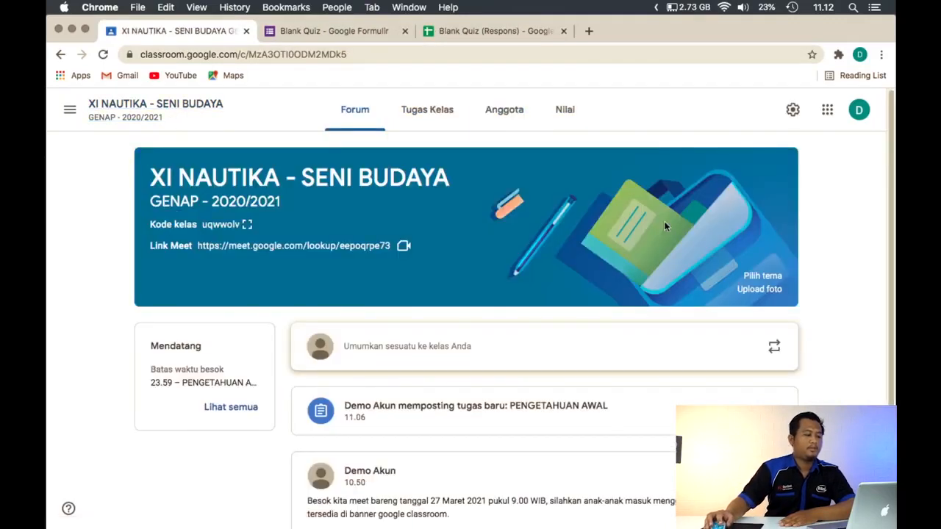
mouse_move(48, 136)
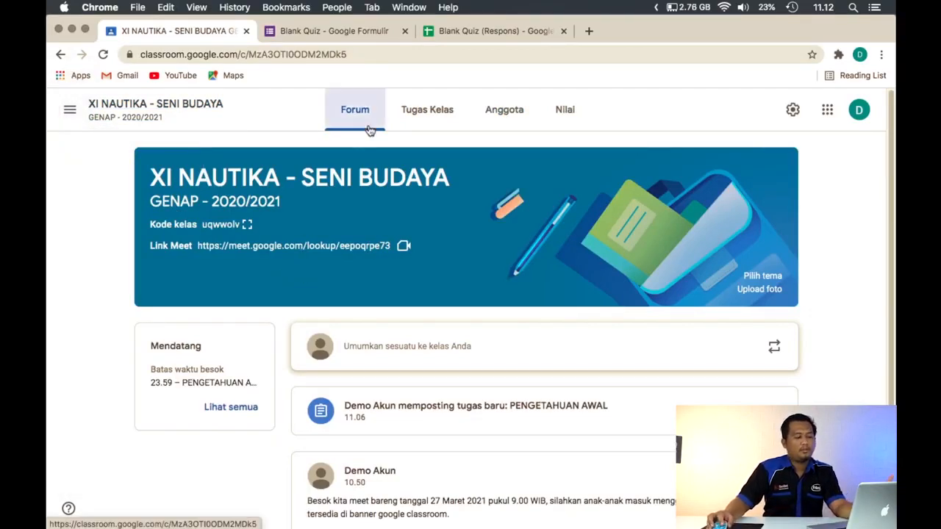
click(520, 124)
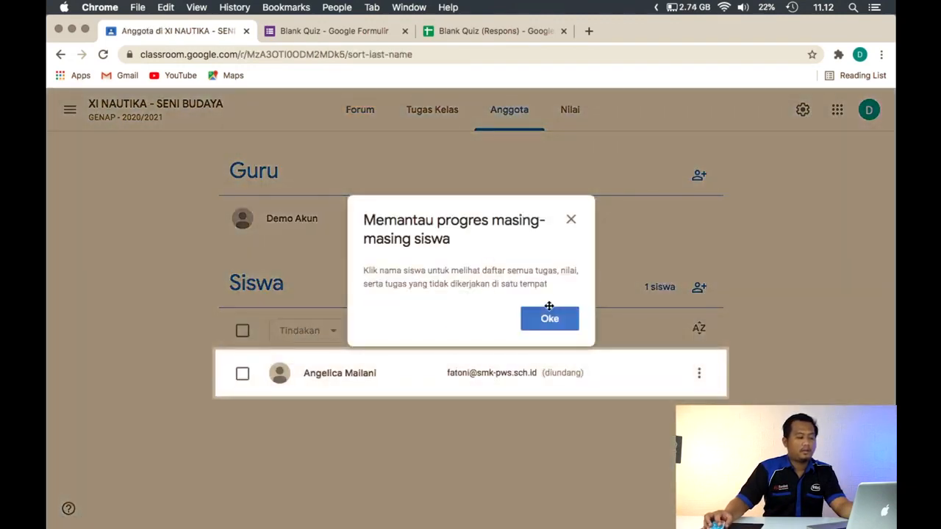
click(552, 316)
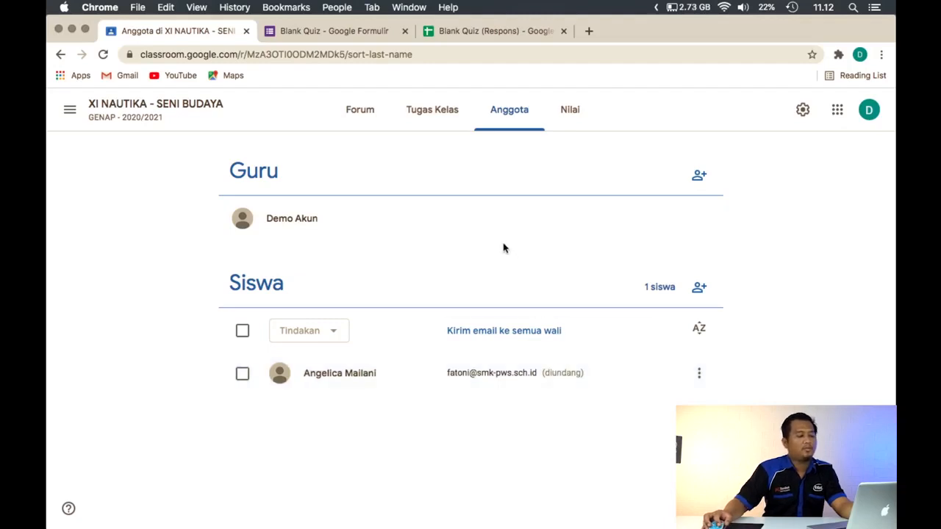
click(445, 125)
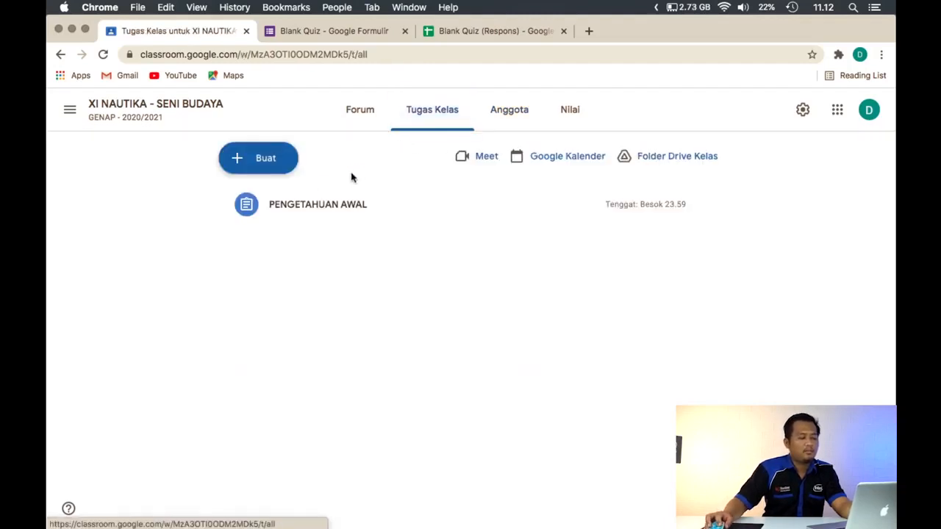
click(308, 210)
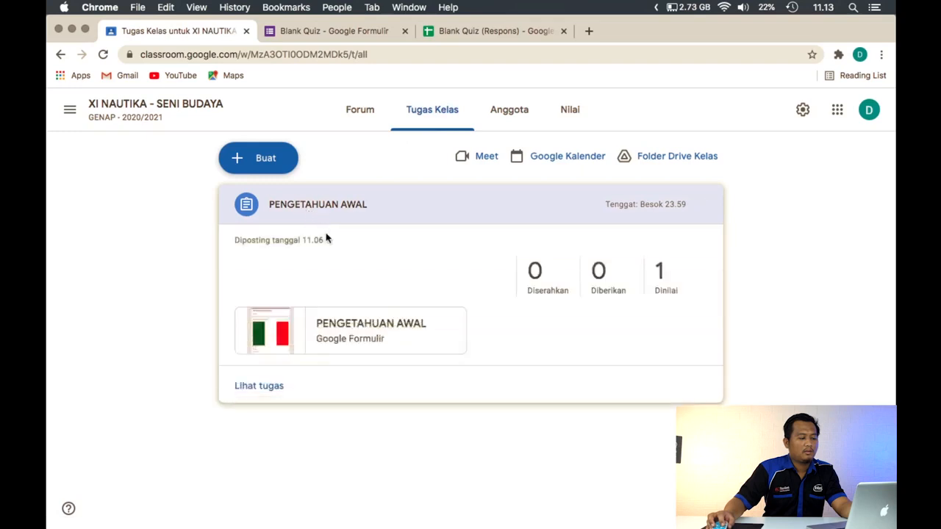
click(278, 388)
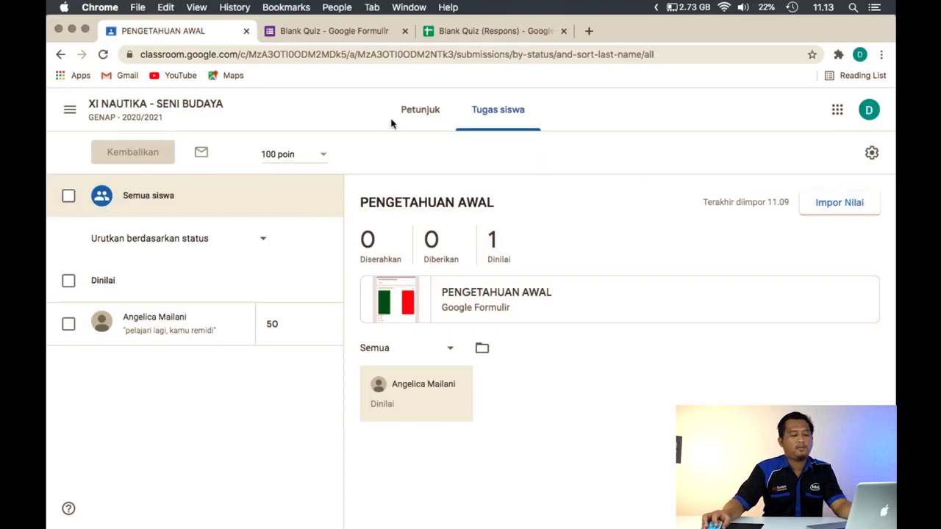
click(414, 120)
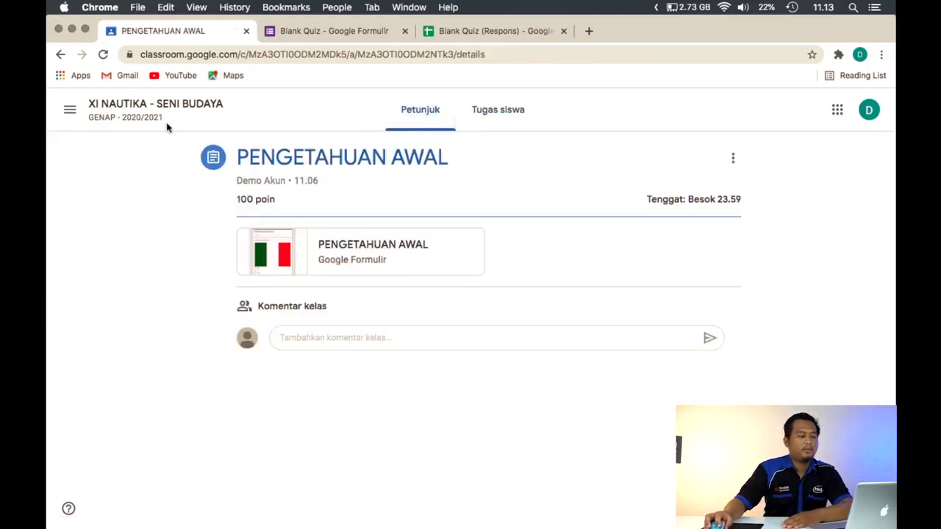